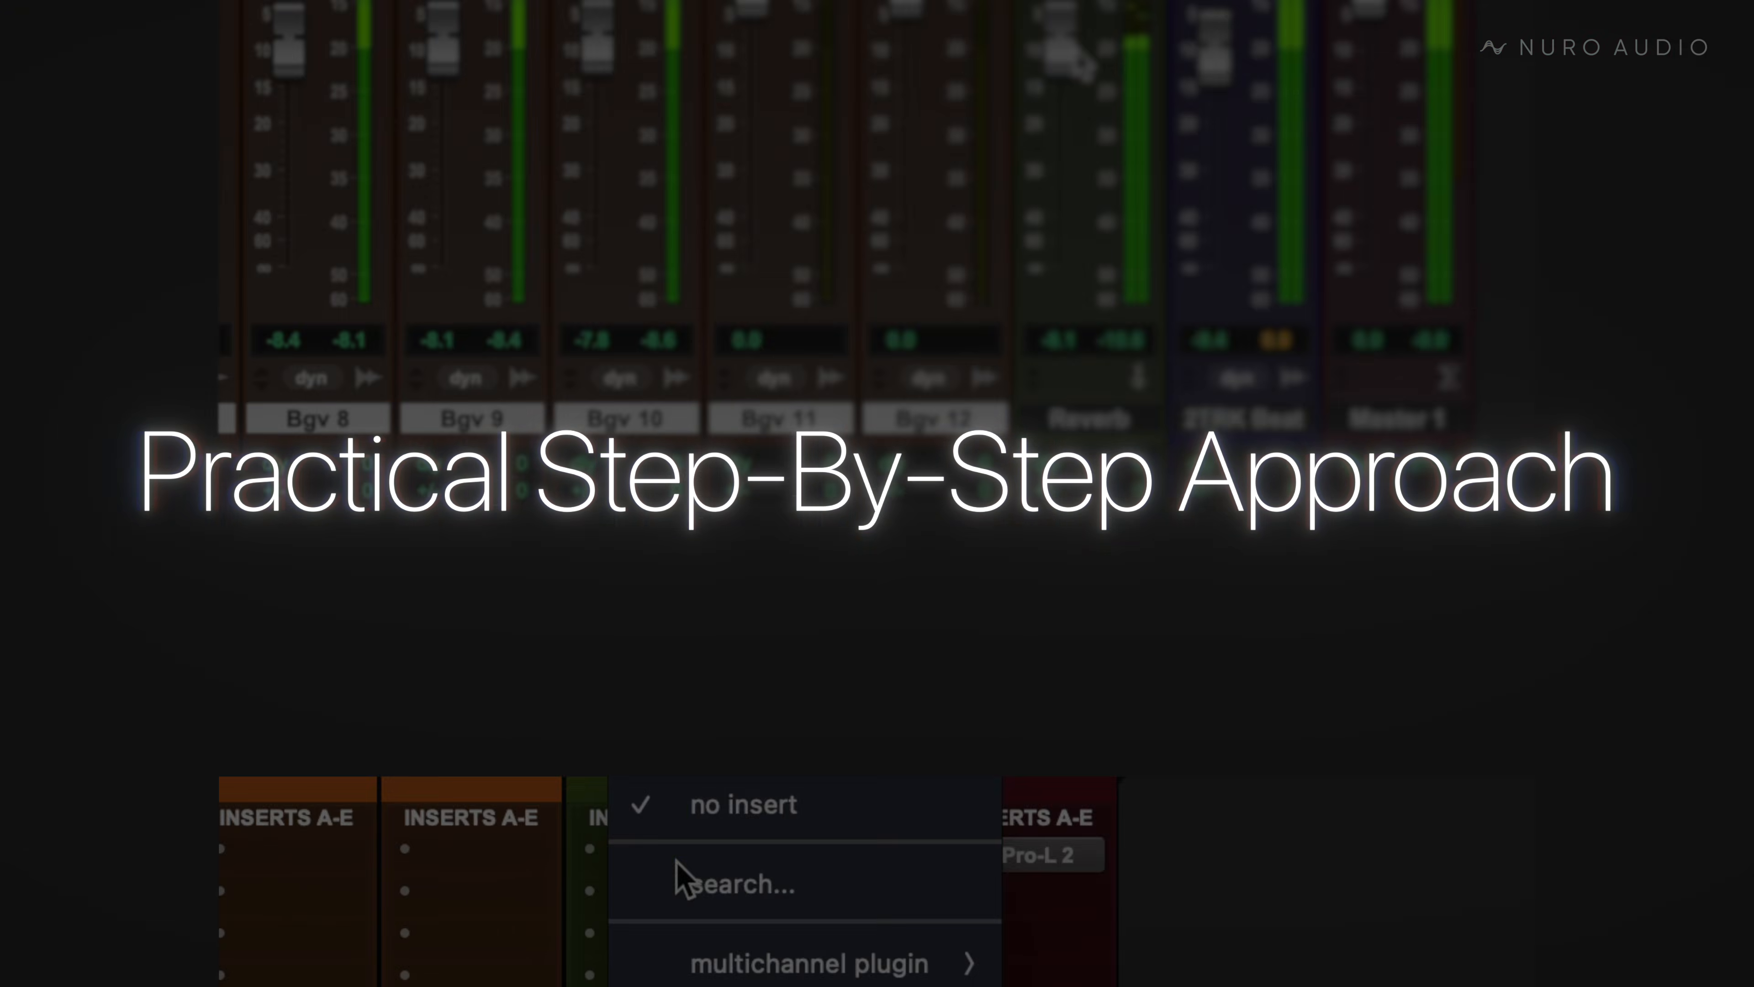
Insert the Supernova (stereo) plug-in on the green track by searching for "super".
click(686, 881)
text(super)
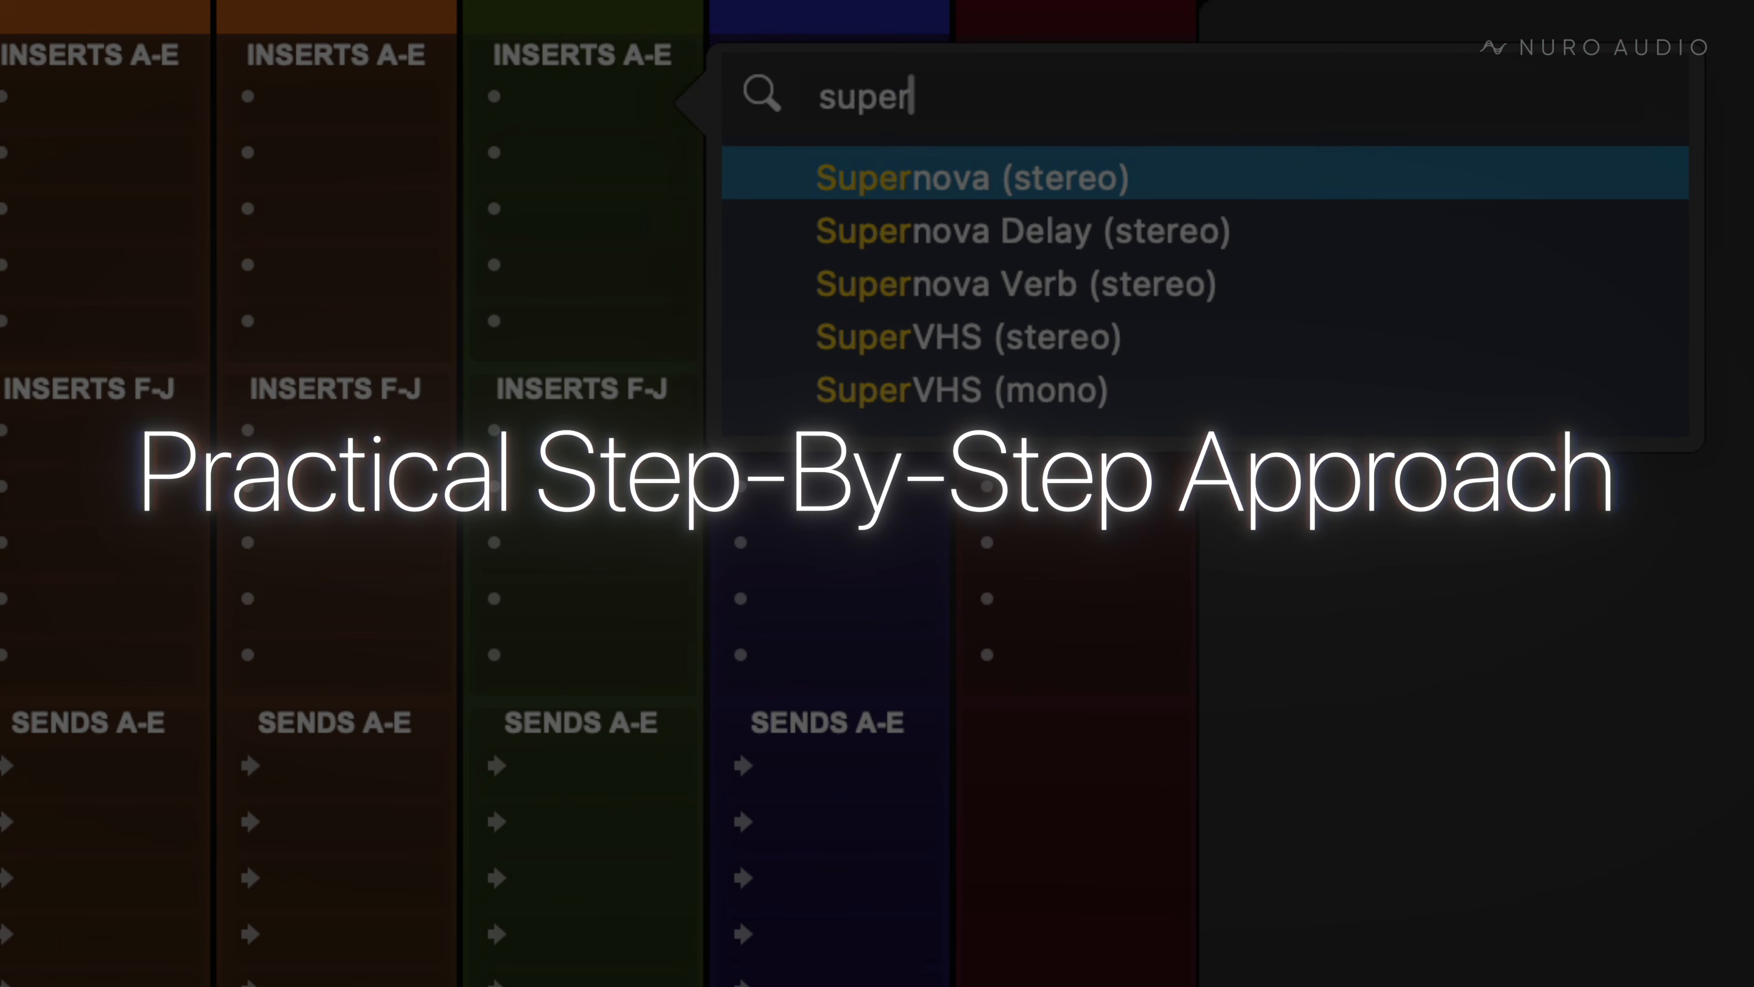
key(Return)
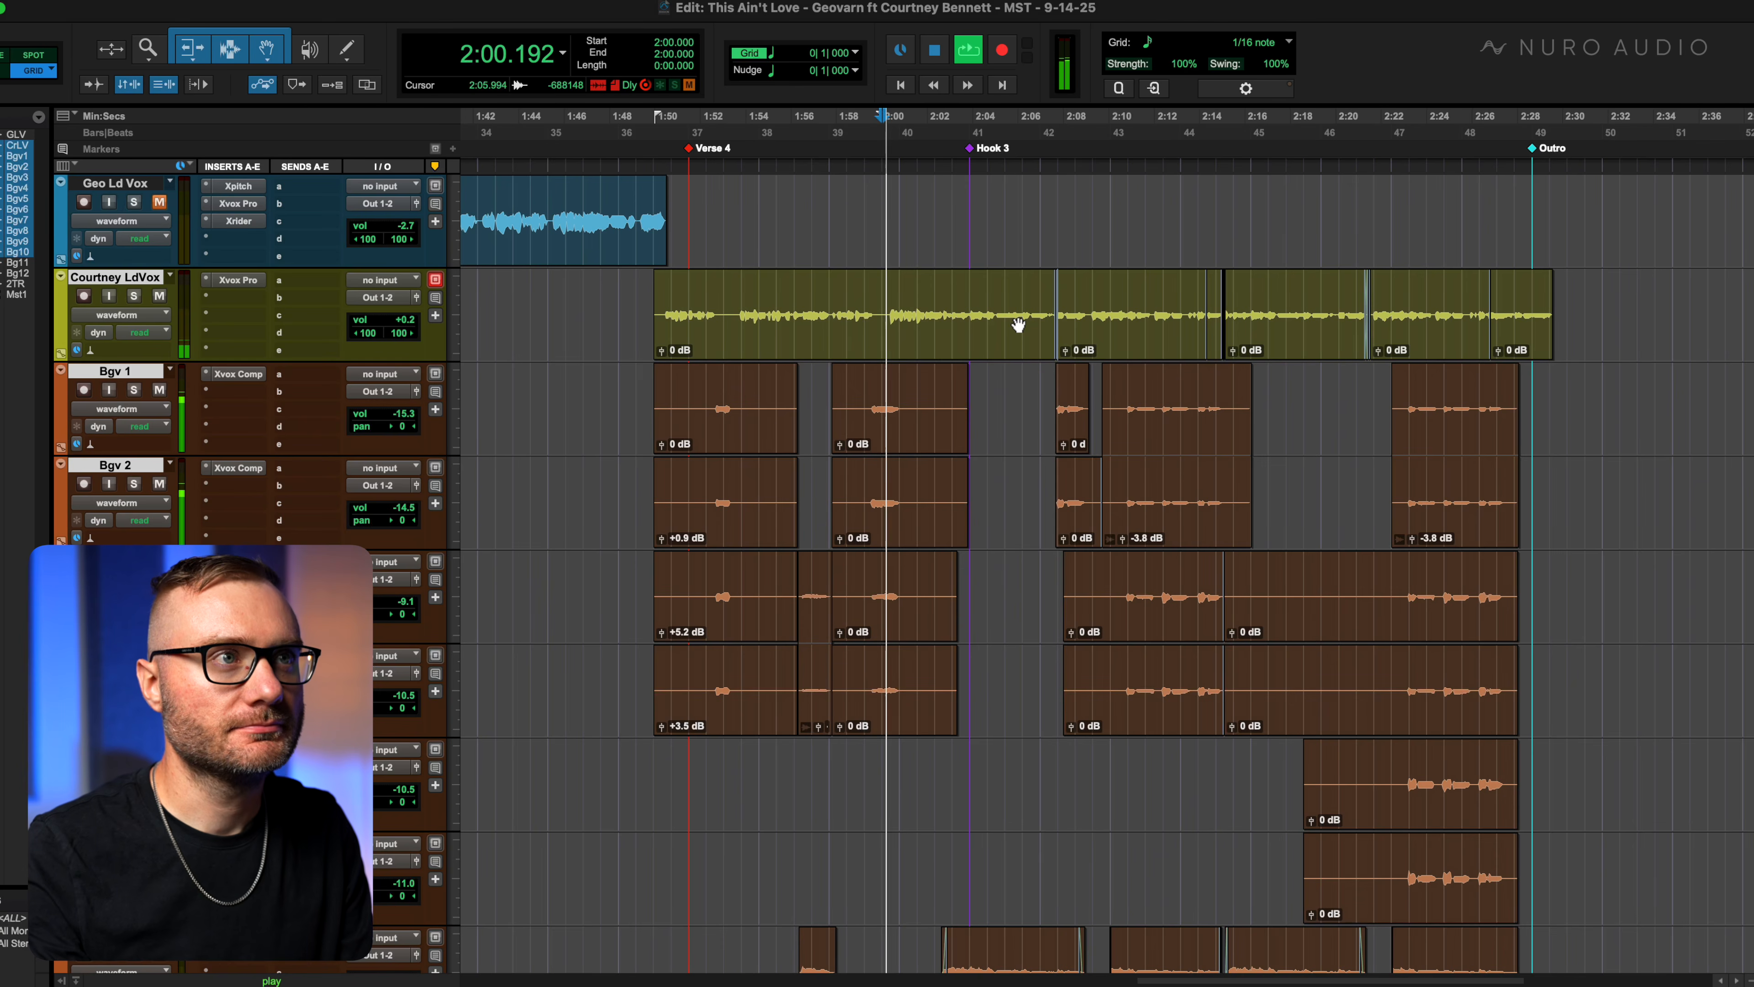
Play the song and review the lead vocal and background vocal tracks, and stop playback.
scroll(1018, 324, down, 2)
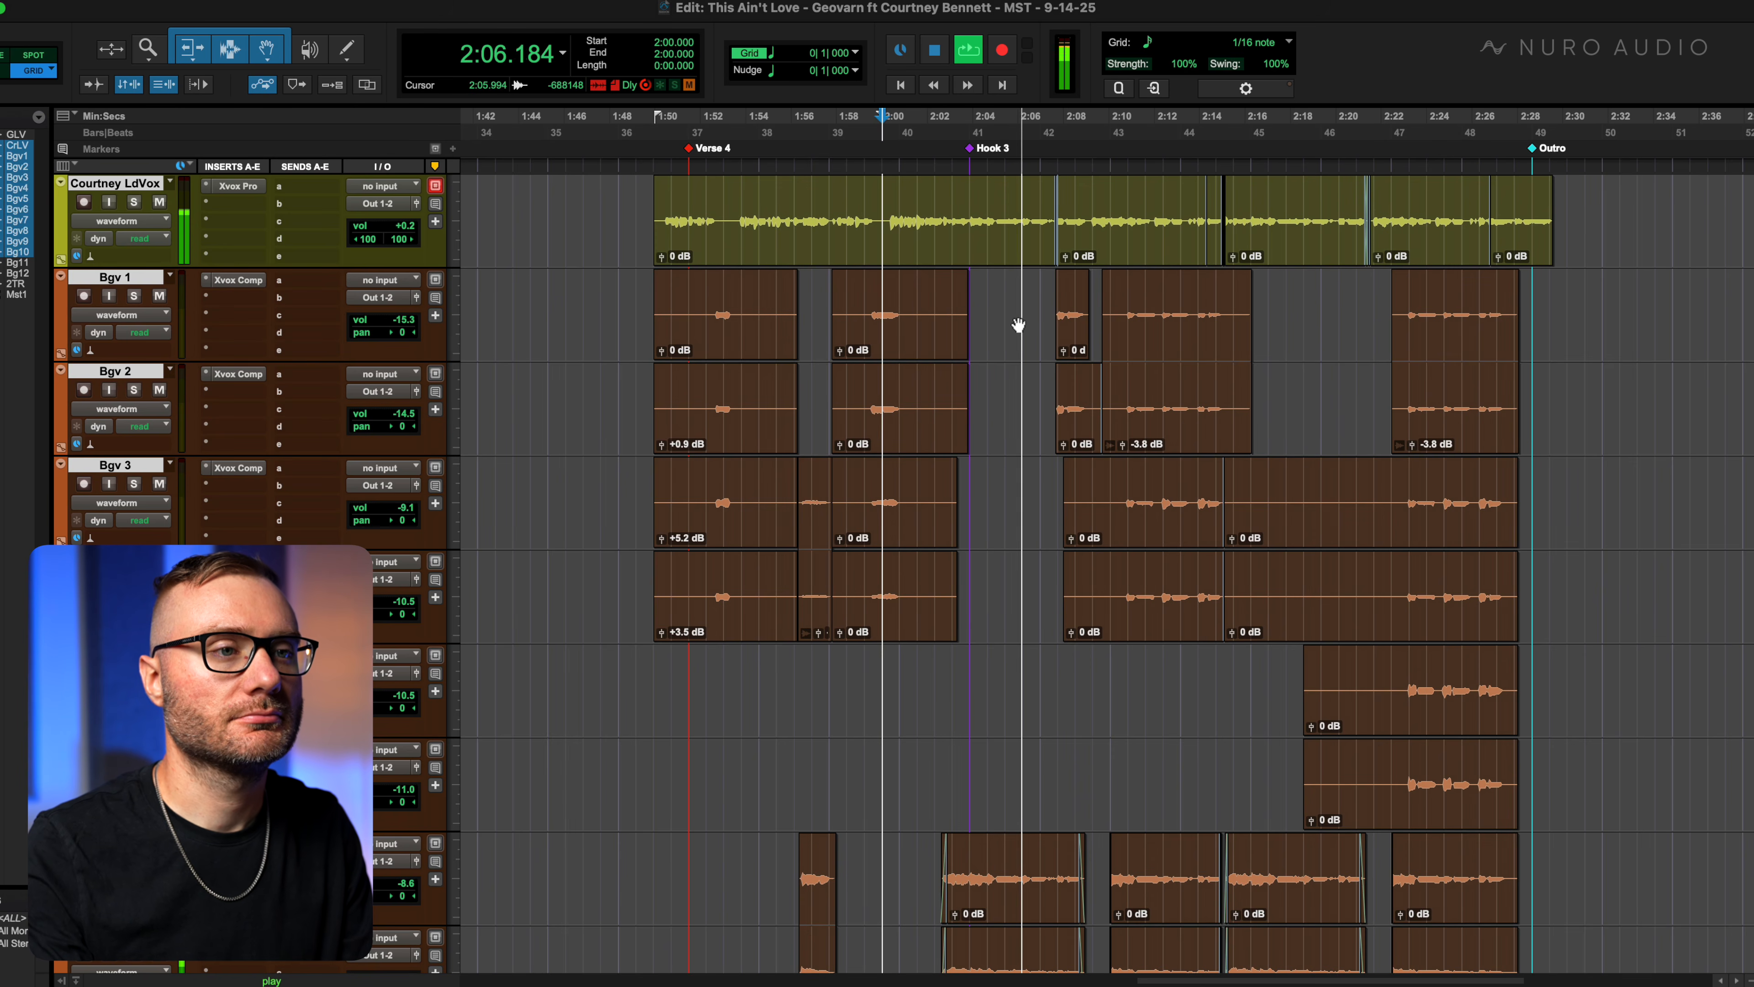
scroll(1018, 325, down, 2)
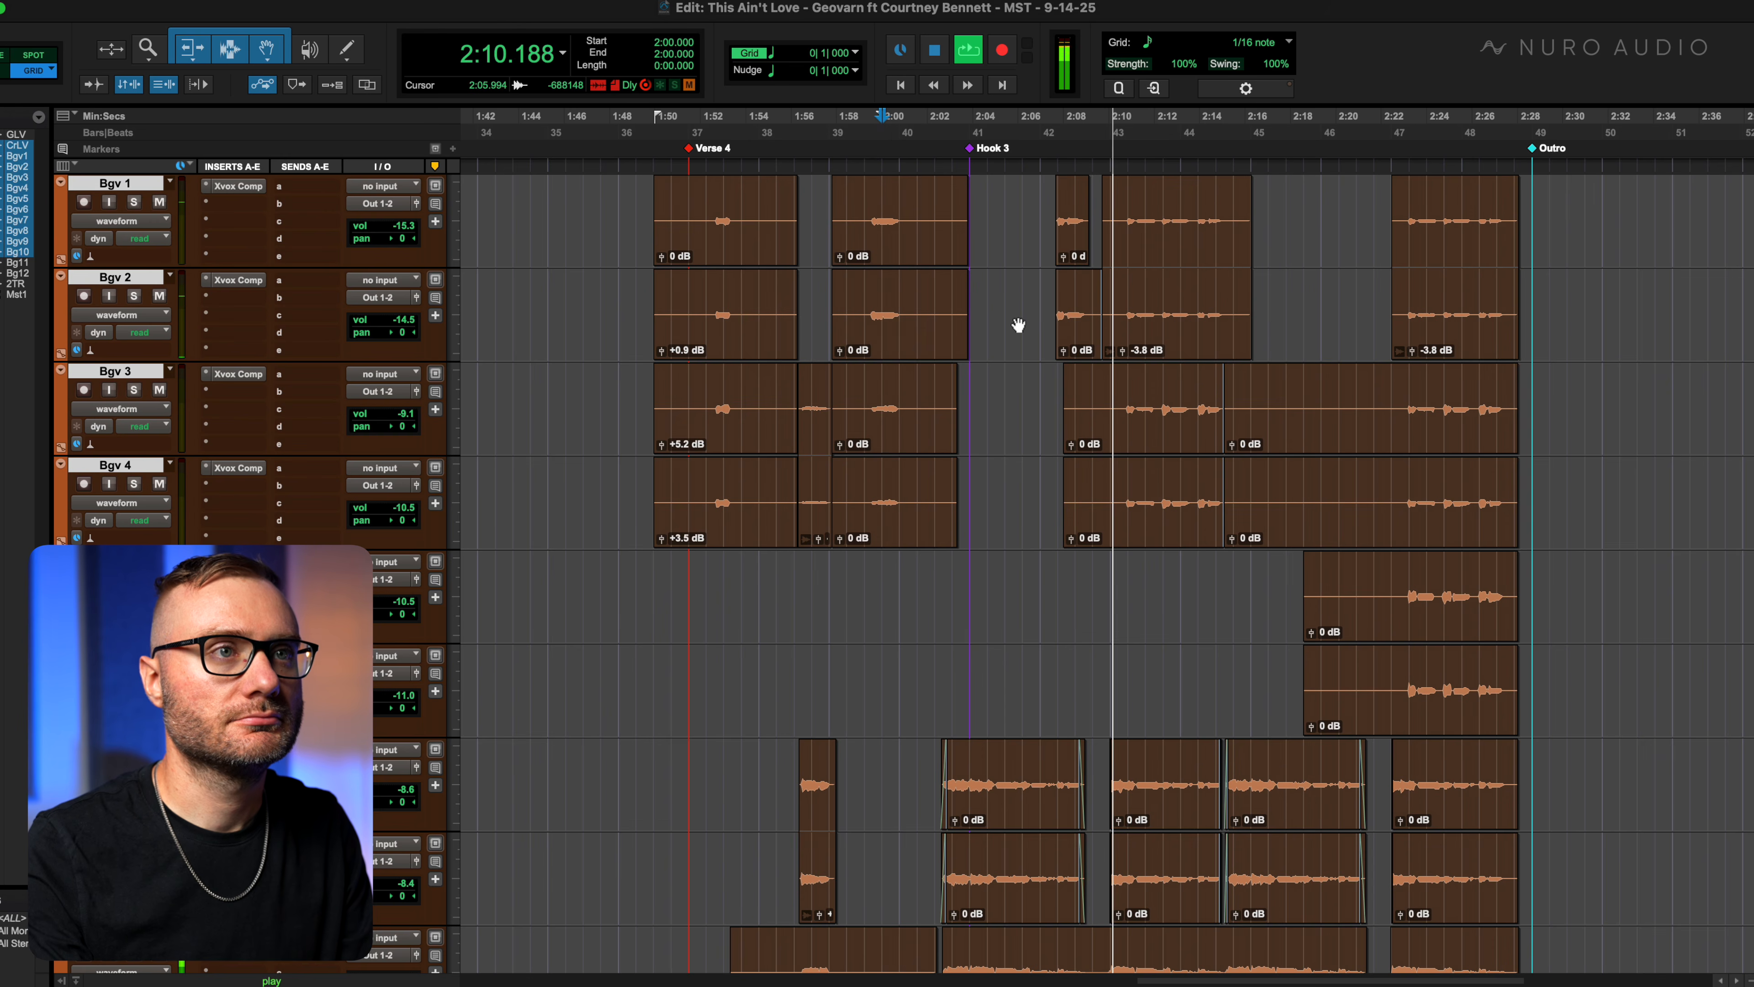
scroll(1018, 324, down, 1)
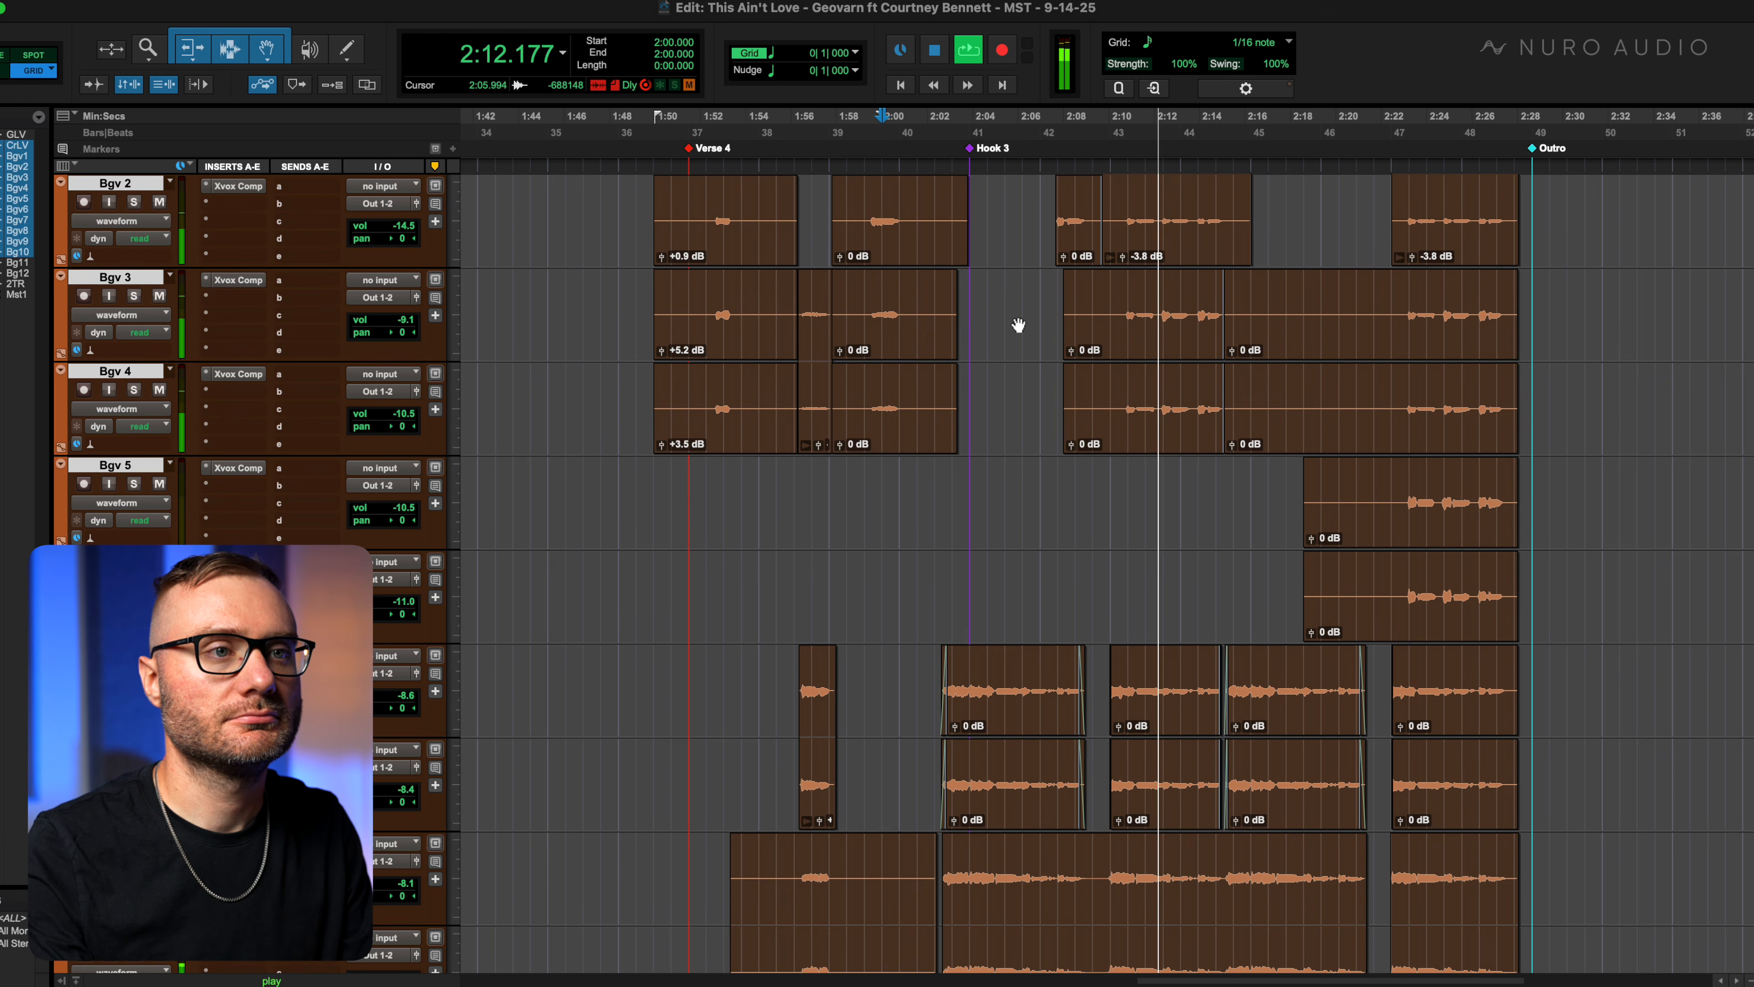
scroll(1018, 325, down, 1)
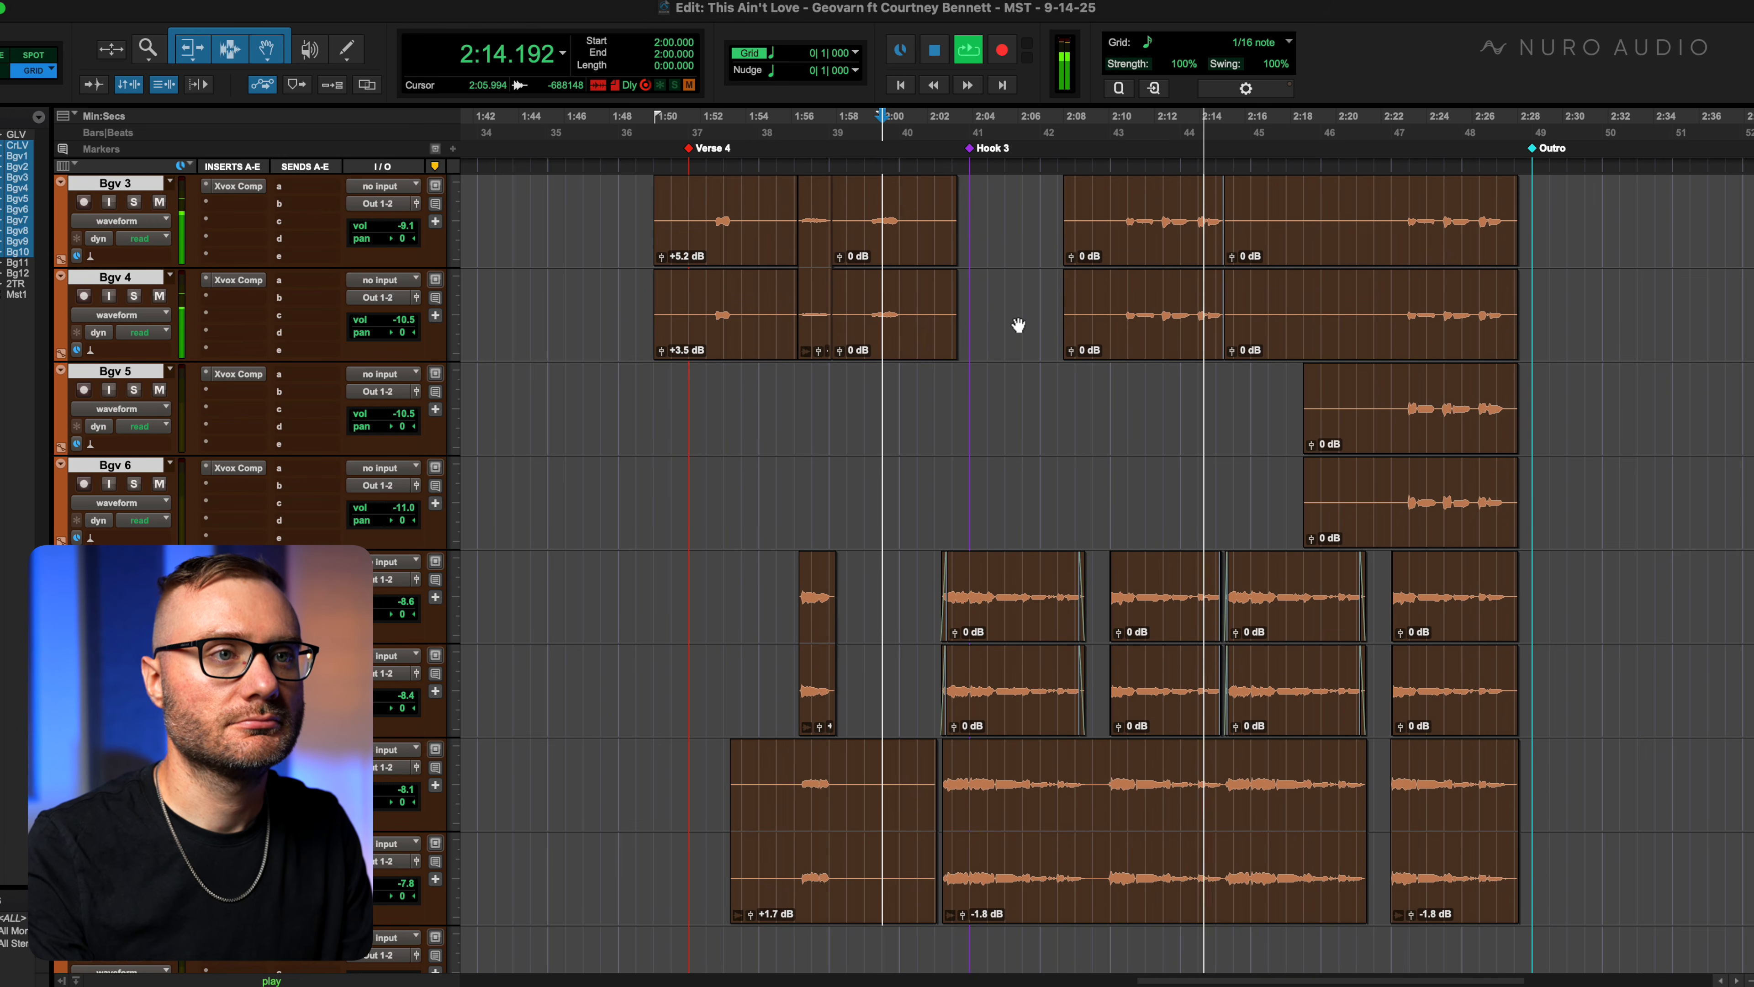
key(space)
scroll(398, 353, up, 4)
Inspect the Xvox Pro settings on the yellow-green lead vocal track and the Xvox Comp settings on Bgv 1.
click(250, 280)
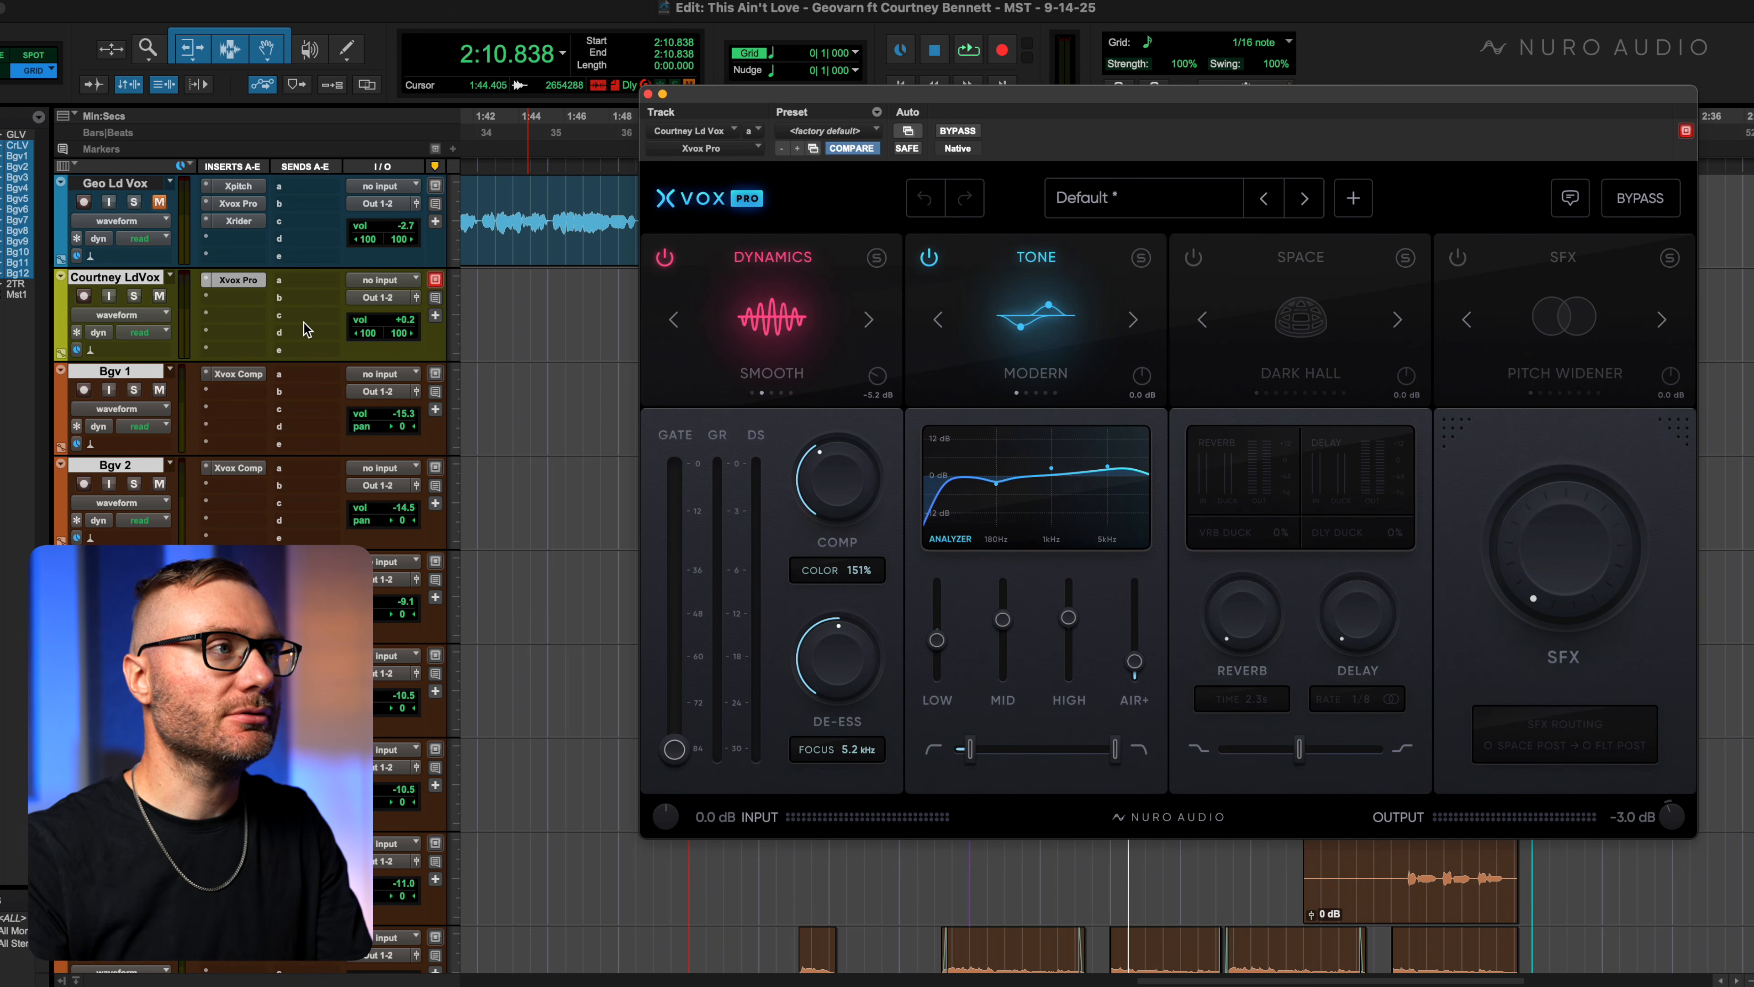
click(249, 282)
click(251, 379)
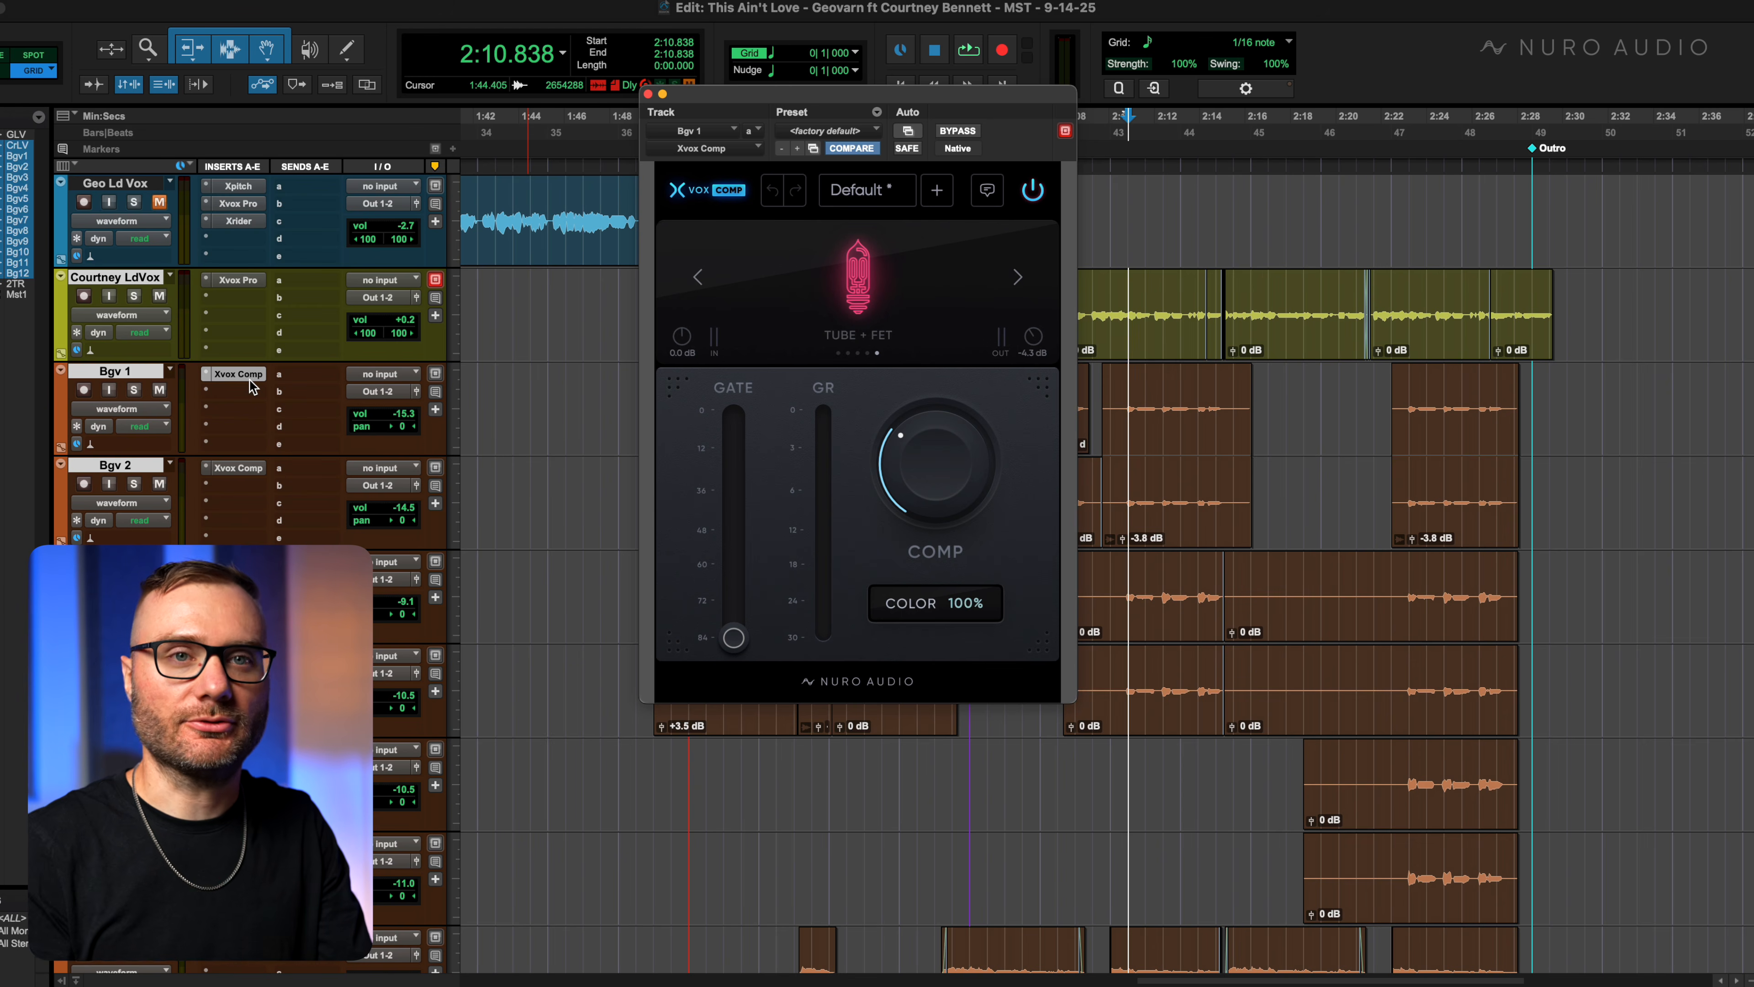
click(181, 54)
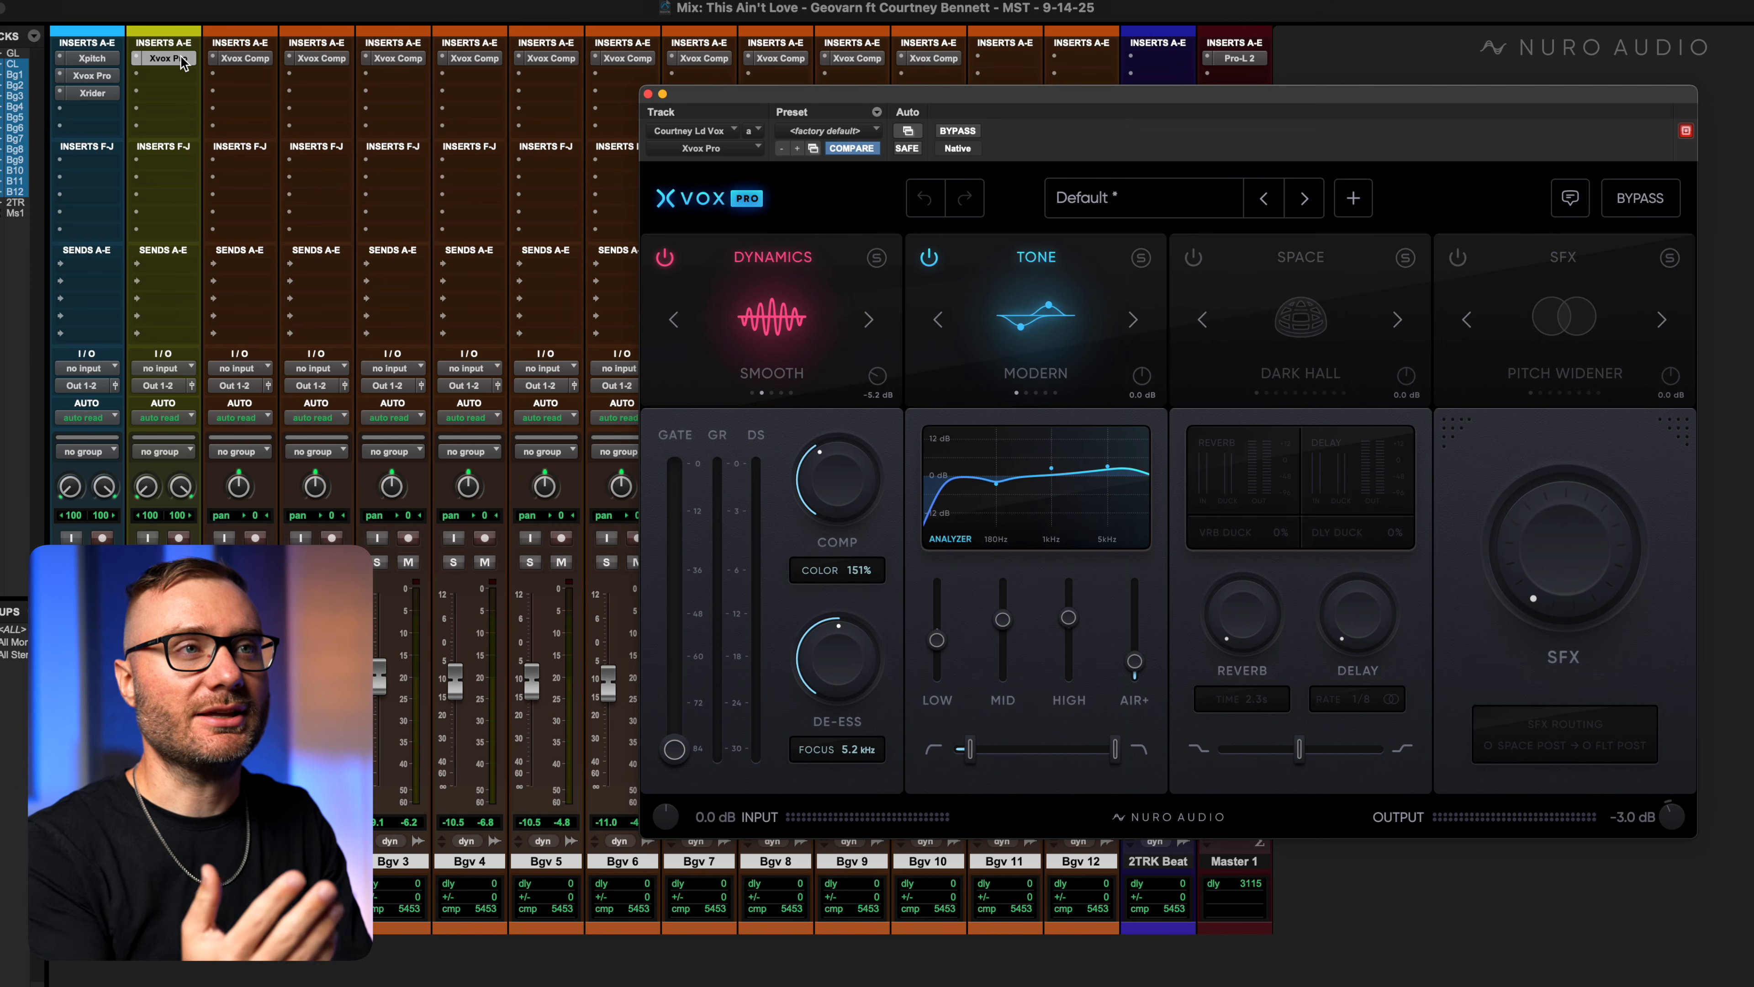
Play the mix and compare the vocals with their Xvox inserts bypassed and active.
key(space)
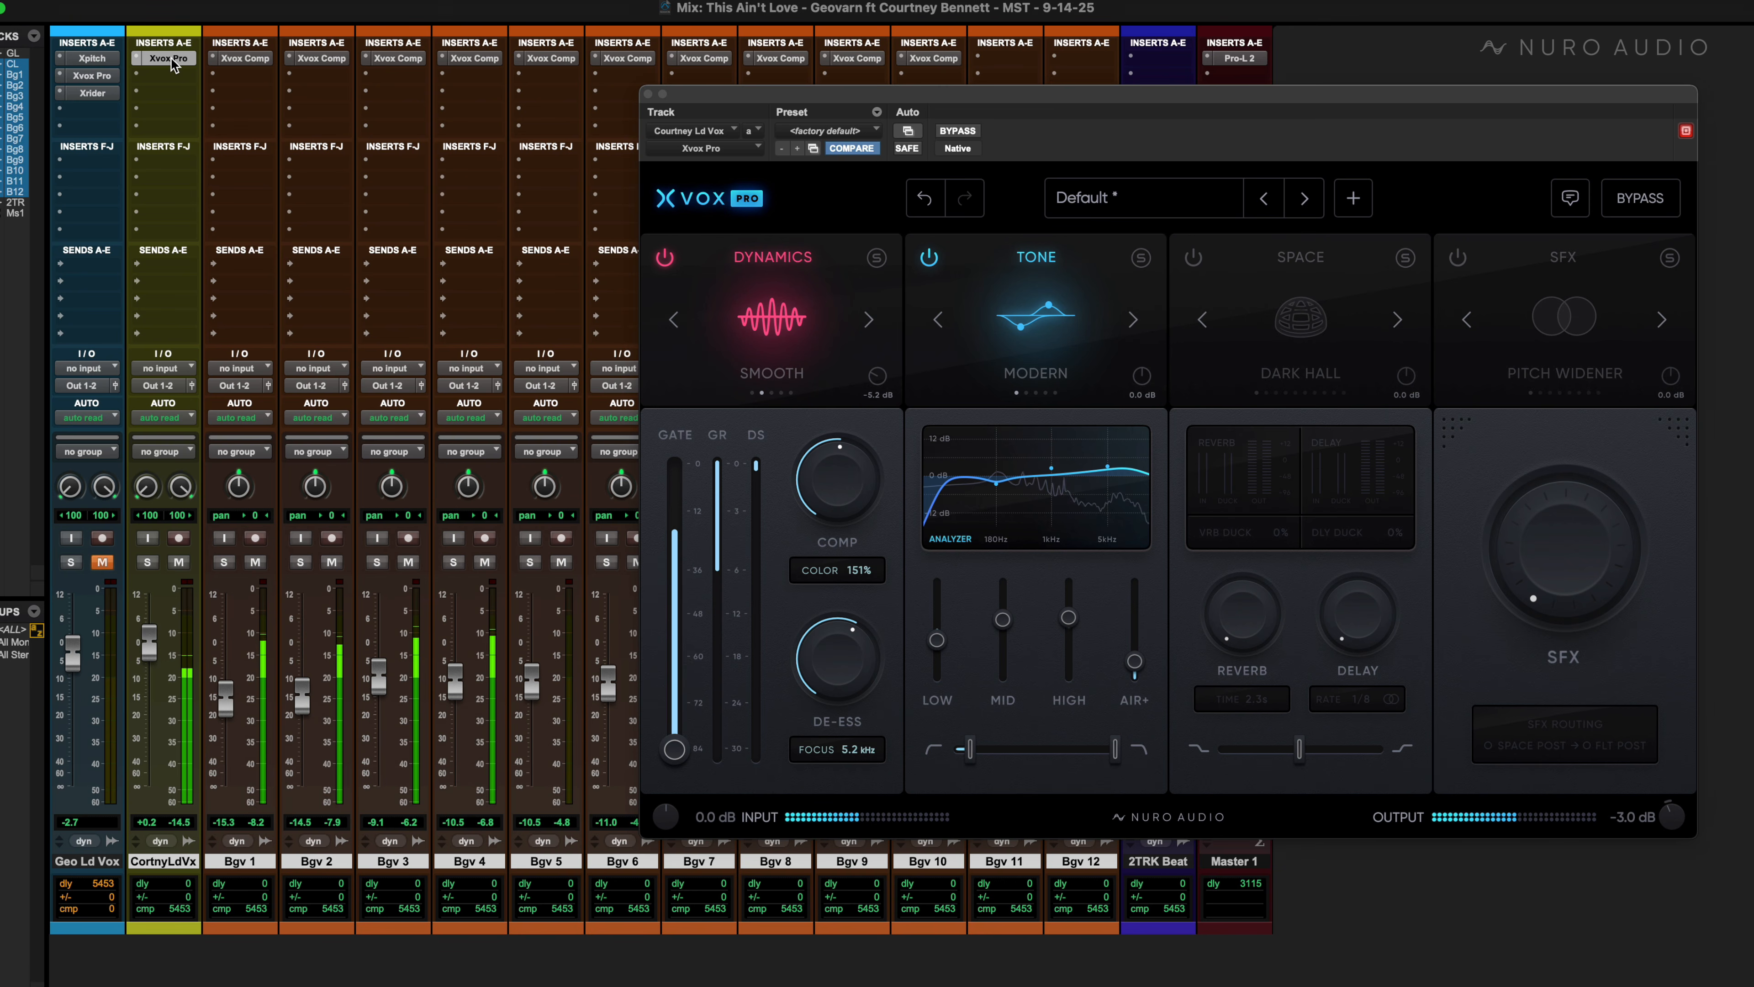
super+click(170, 58)
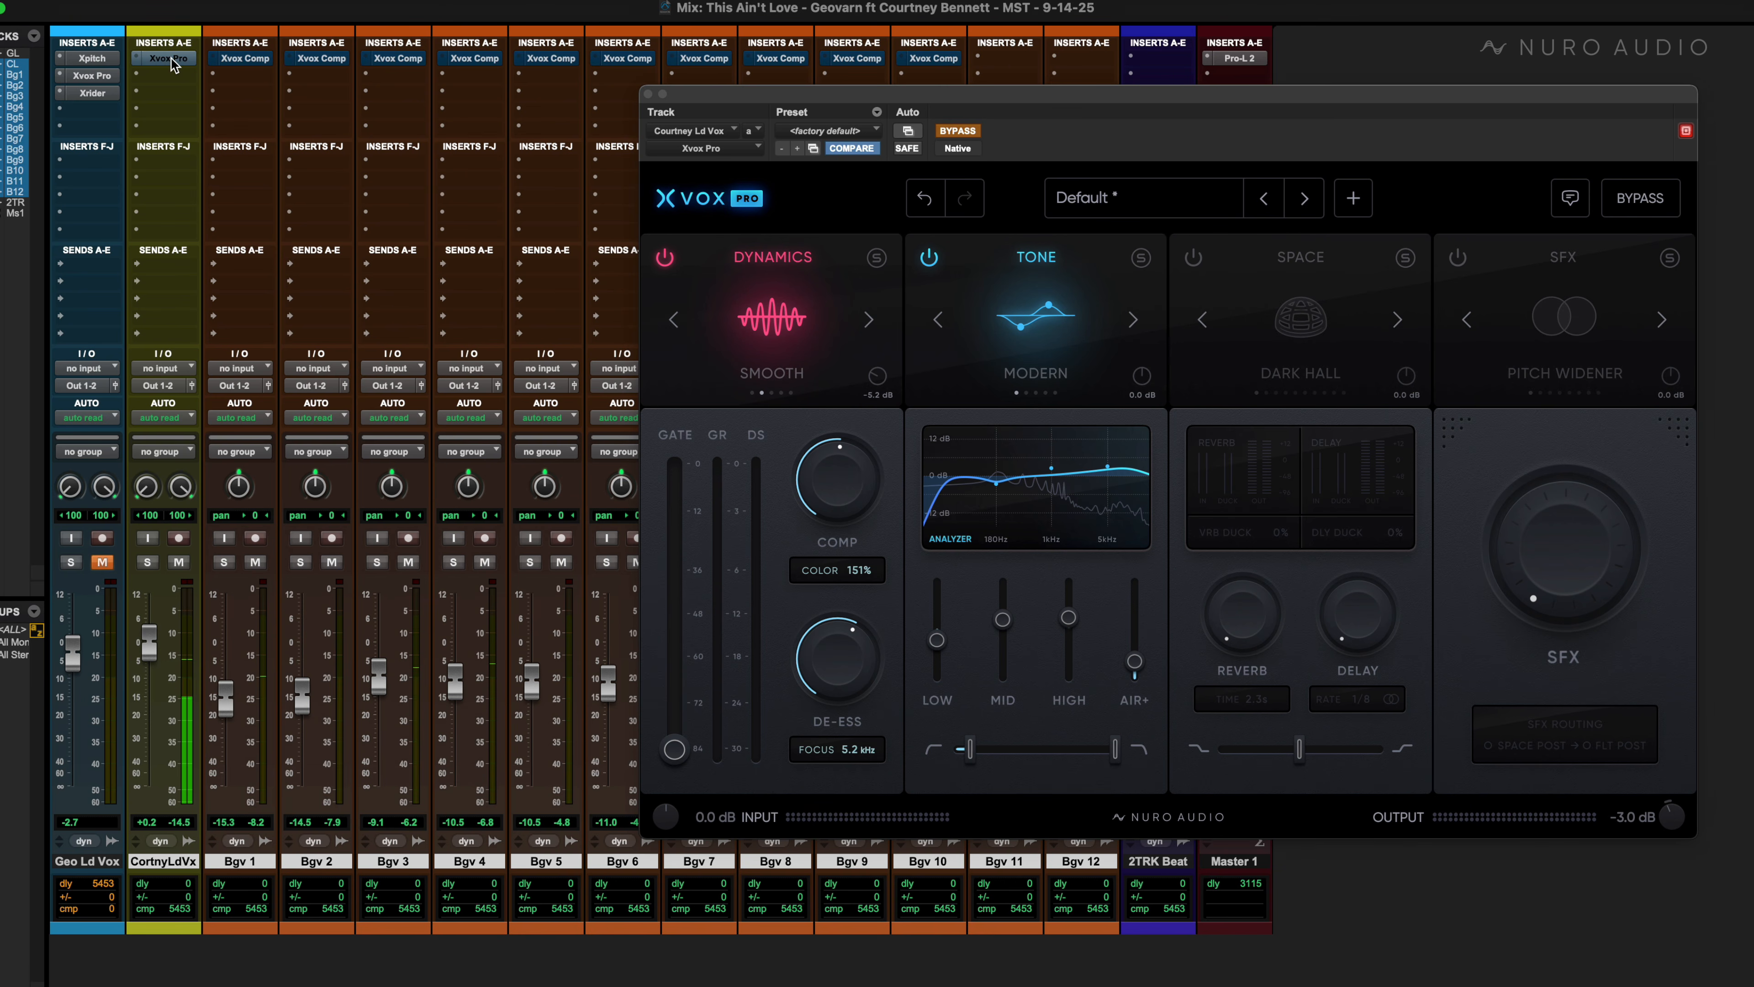
super+click(170, 58)
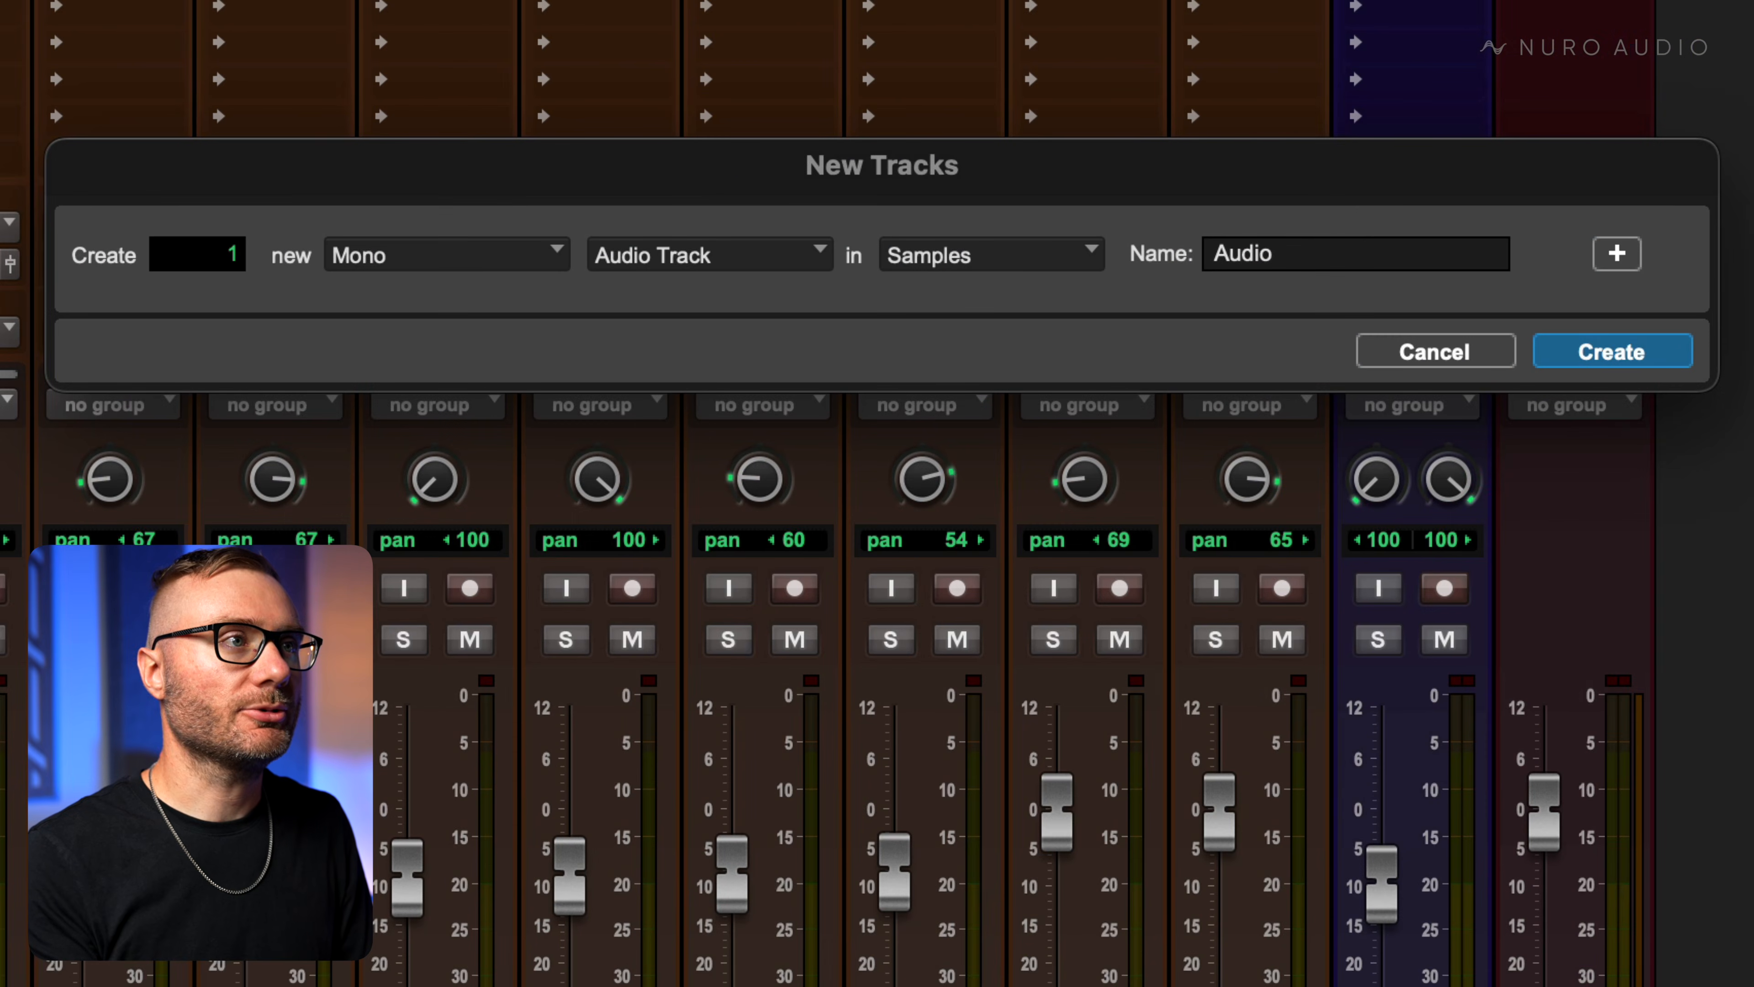
Create one new stereo track and insert the Supernova plug-in on it by searching for "super".
key(super+Right)
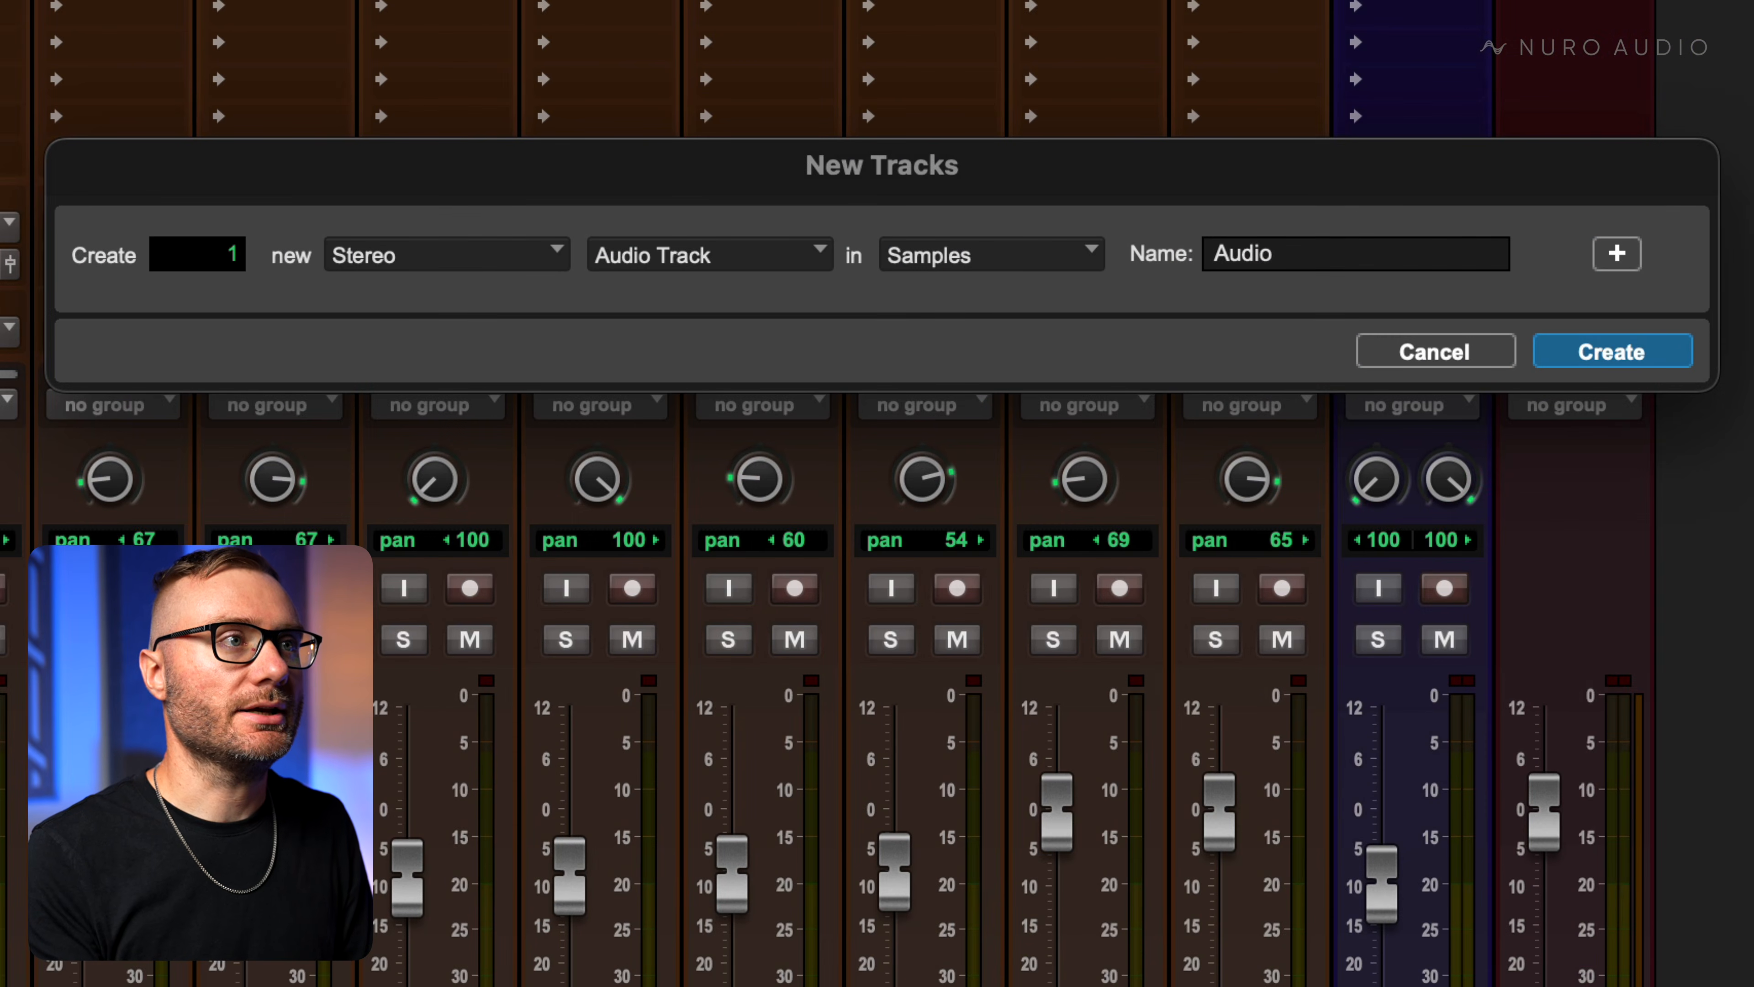
key(Return)
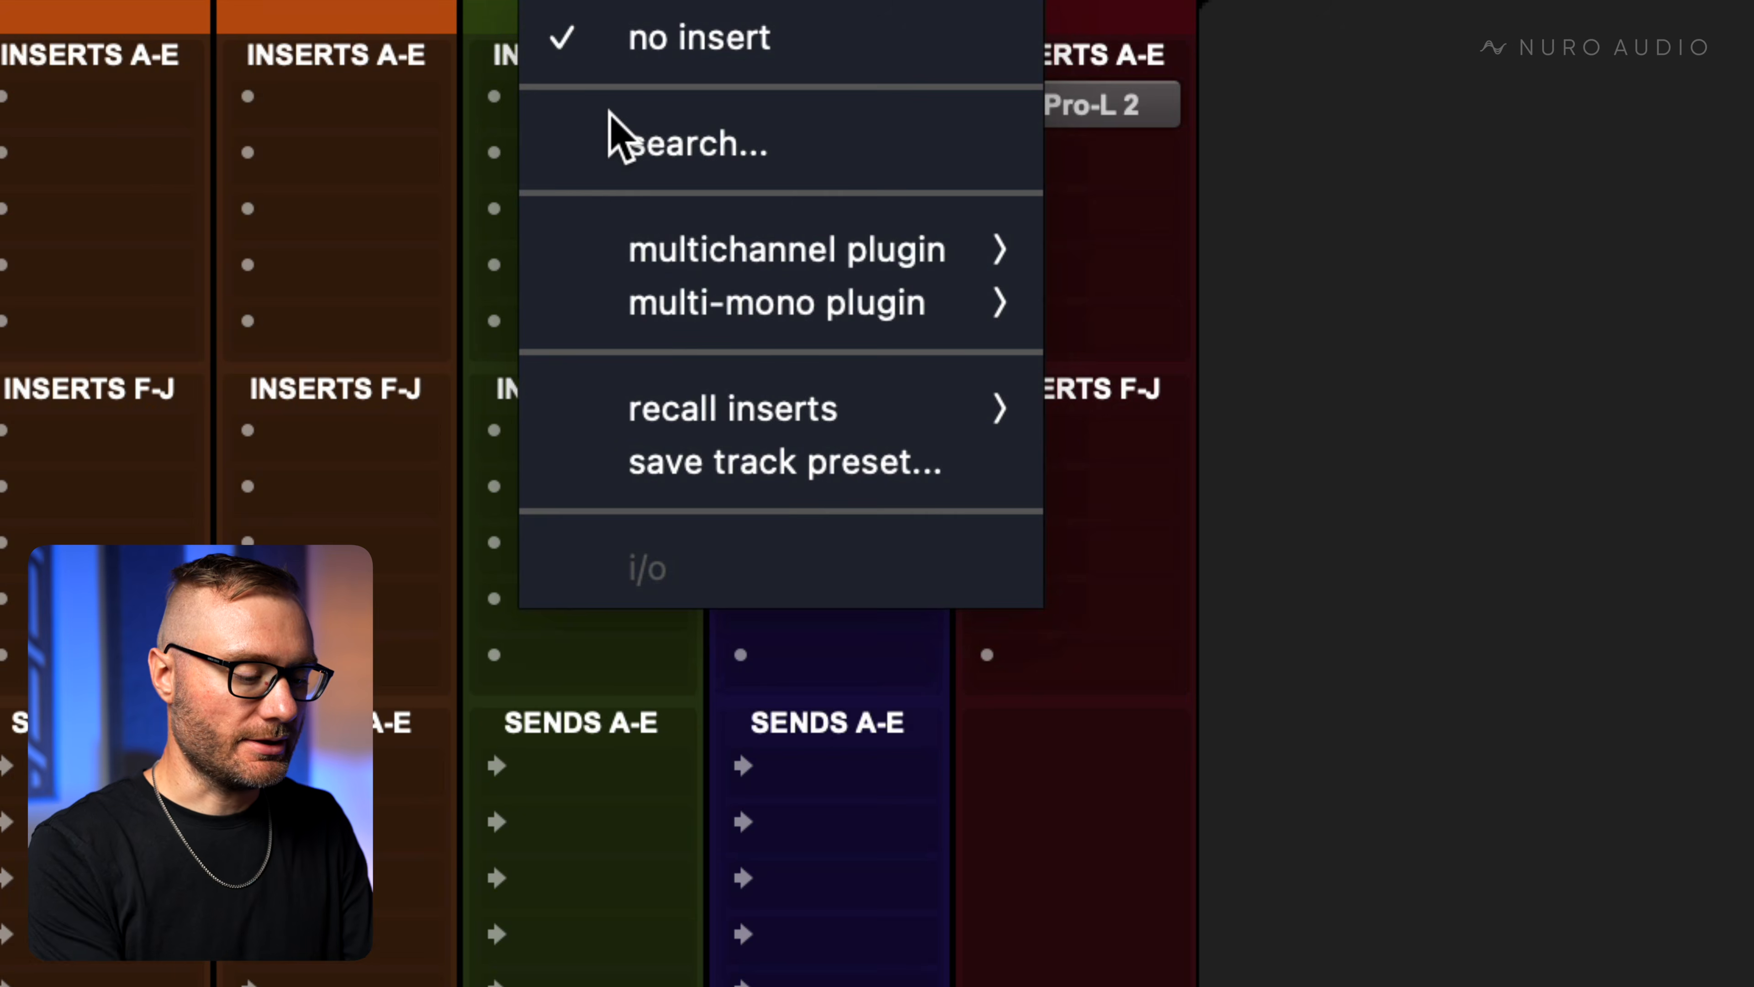
click(615, 138)
text(super)
key(Return)
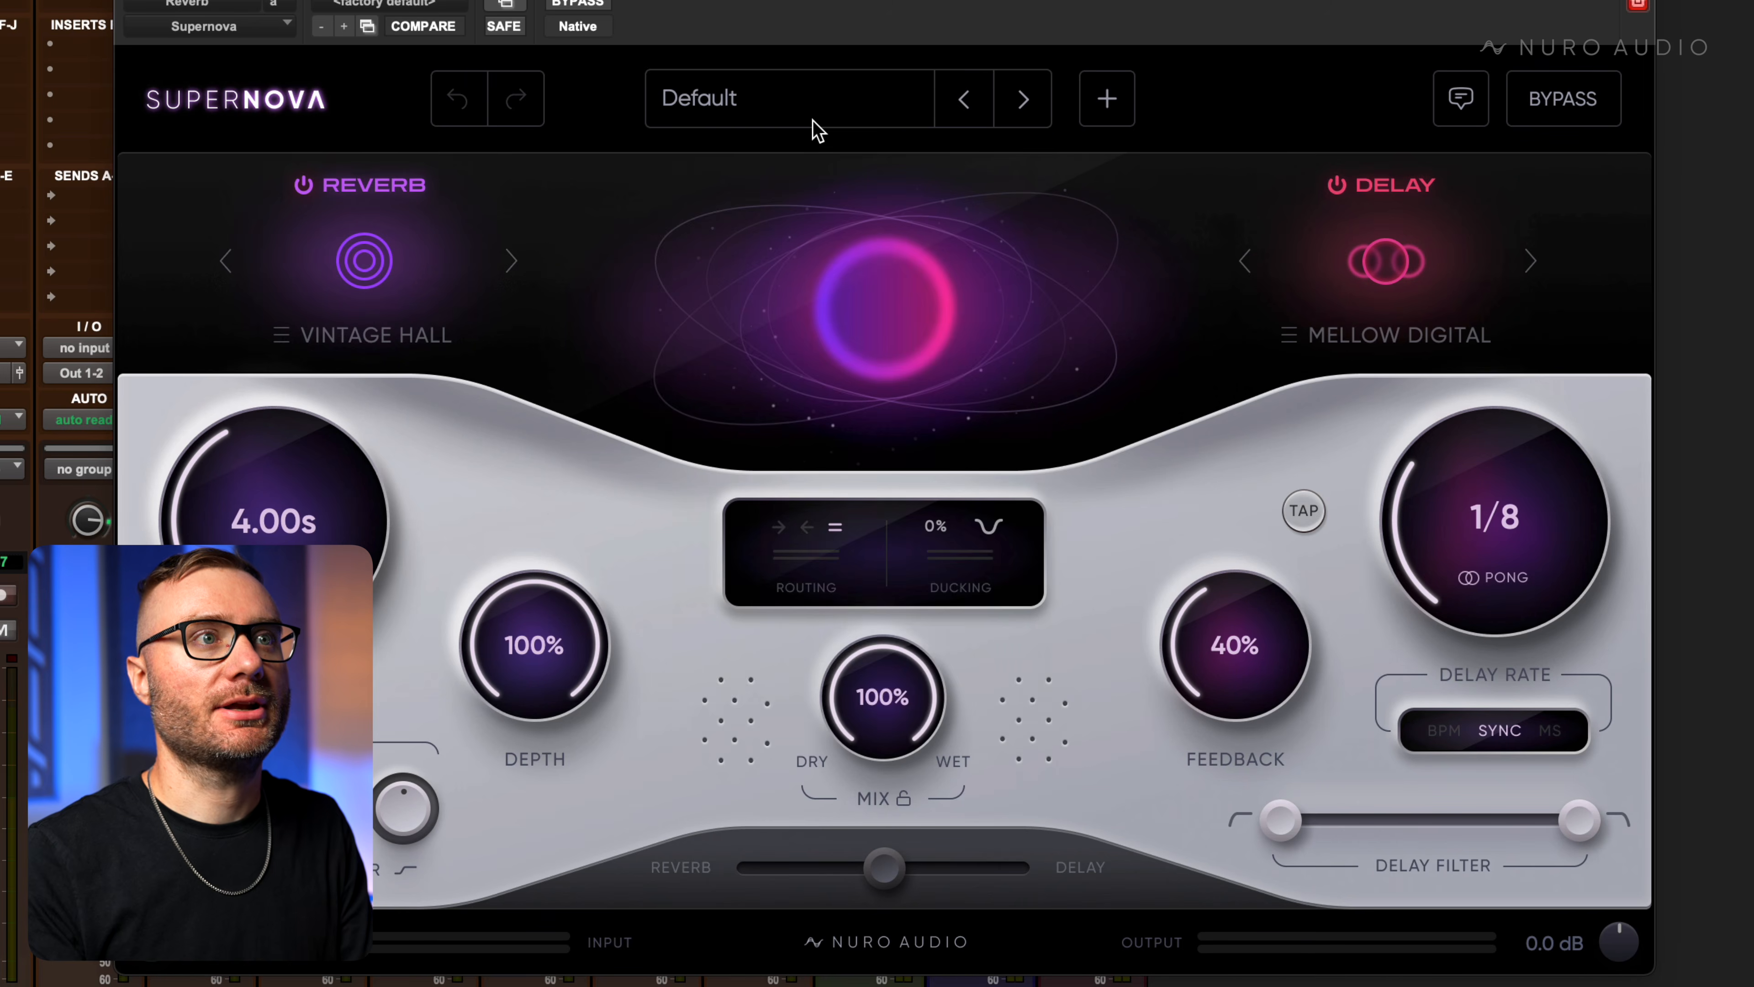
Load the Concert Hall Vintage preset from the 02 Hall Reverbs category in Supernova.
click(814, 129)
click(818, 307)
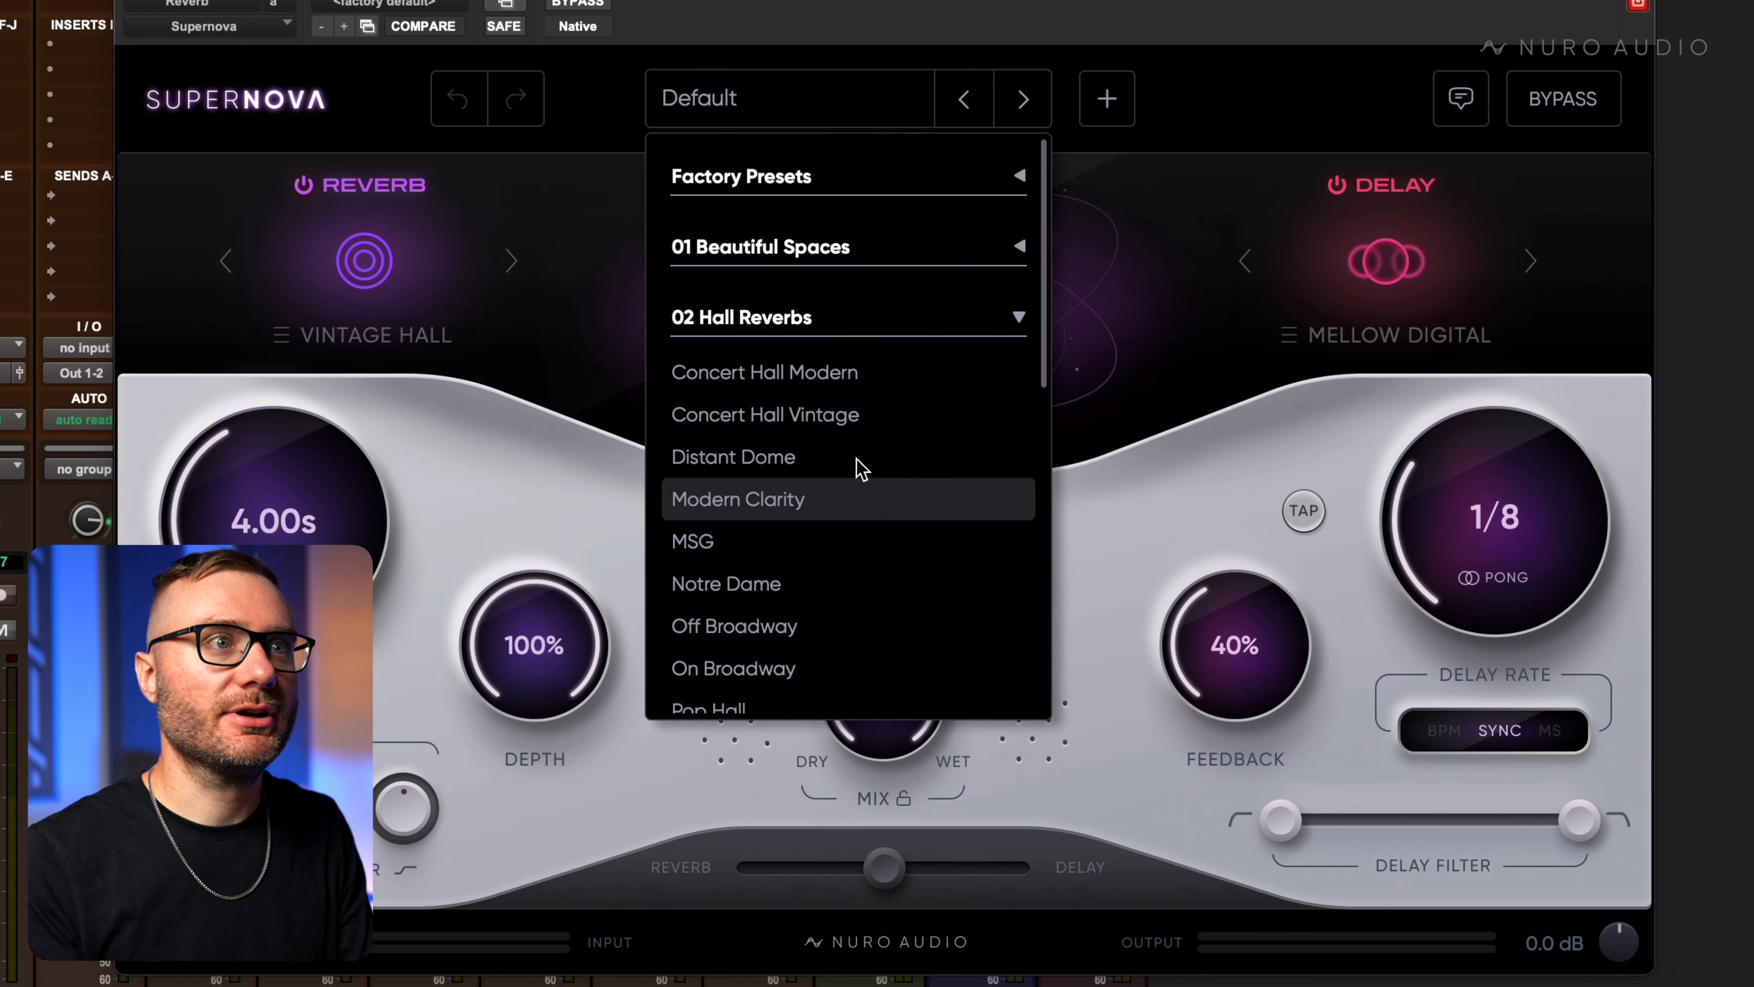
click(791, 417)
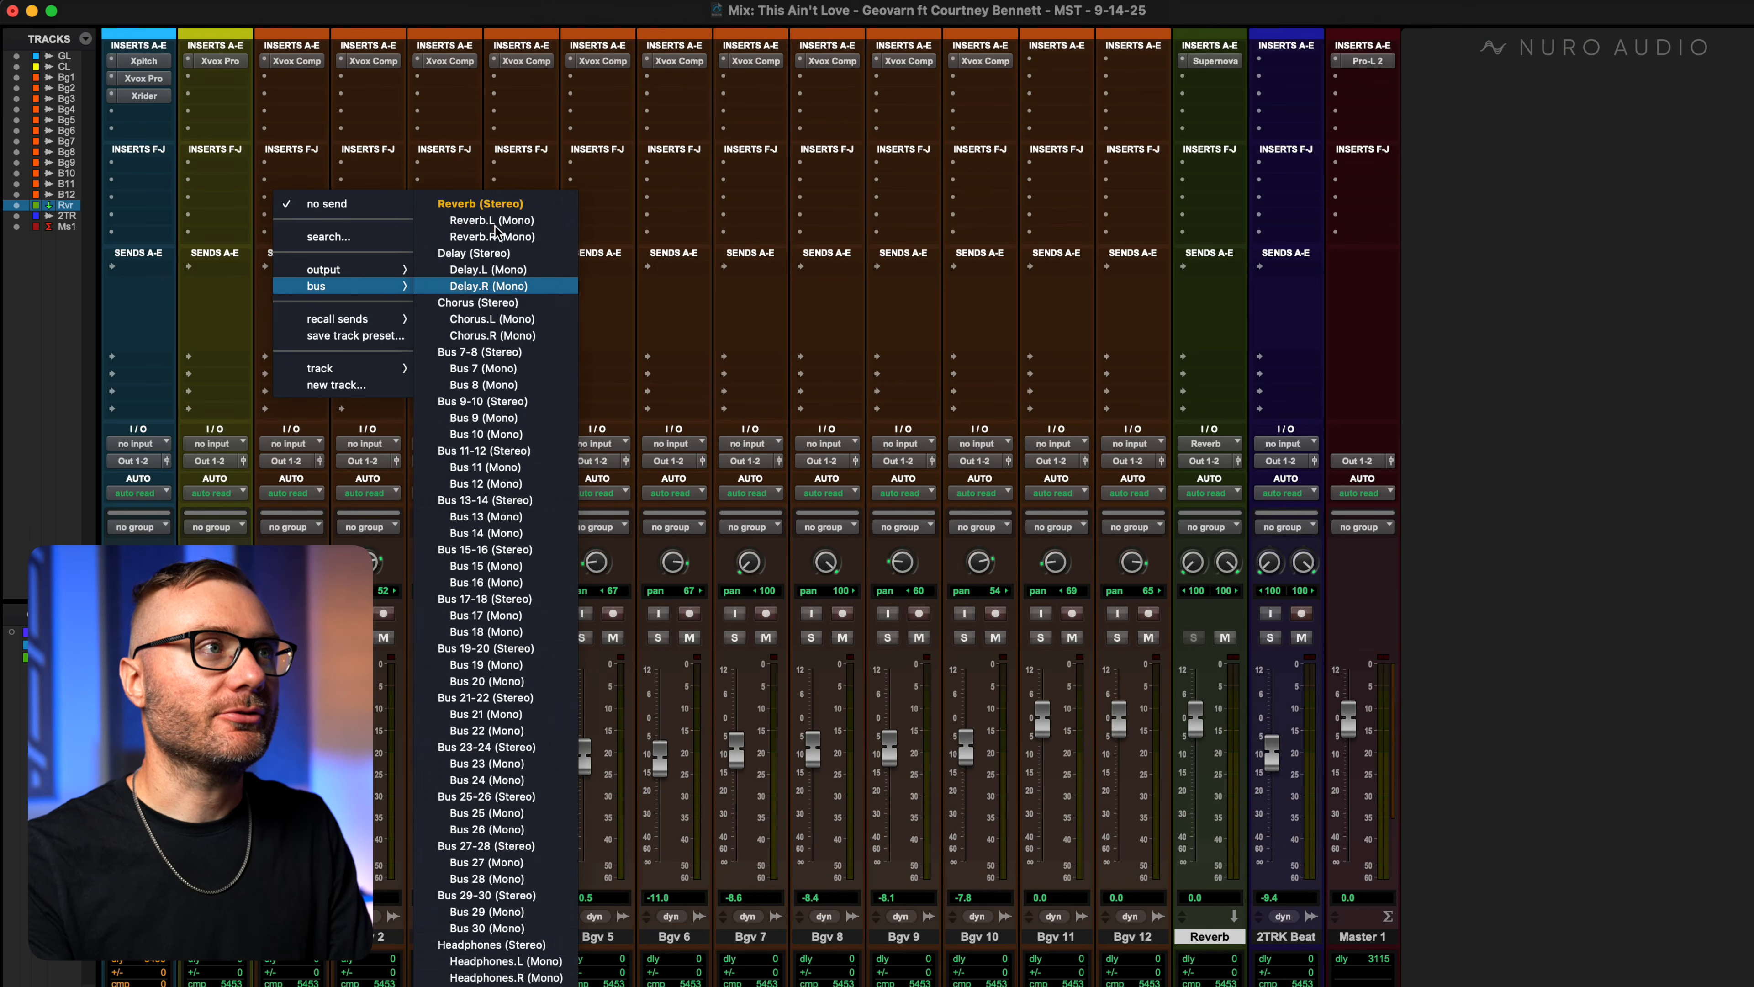
Add a send to the Reverb (Stereo) bus on Bgv 1 and set its level to 0.0 dB.
click(498, 208)
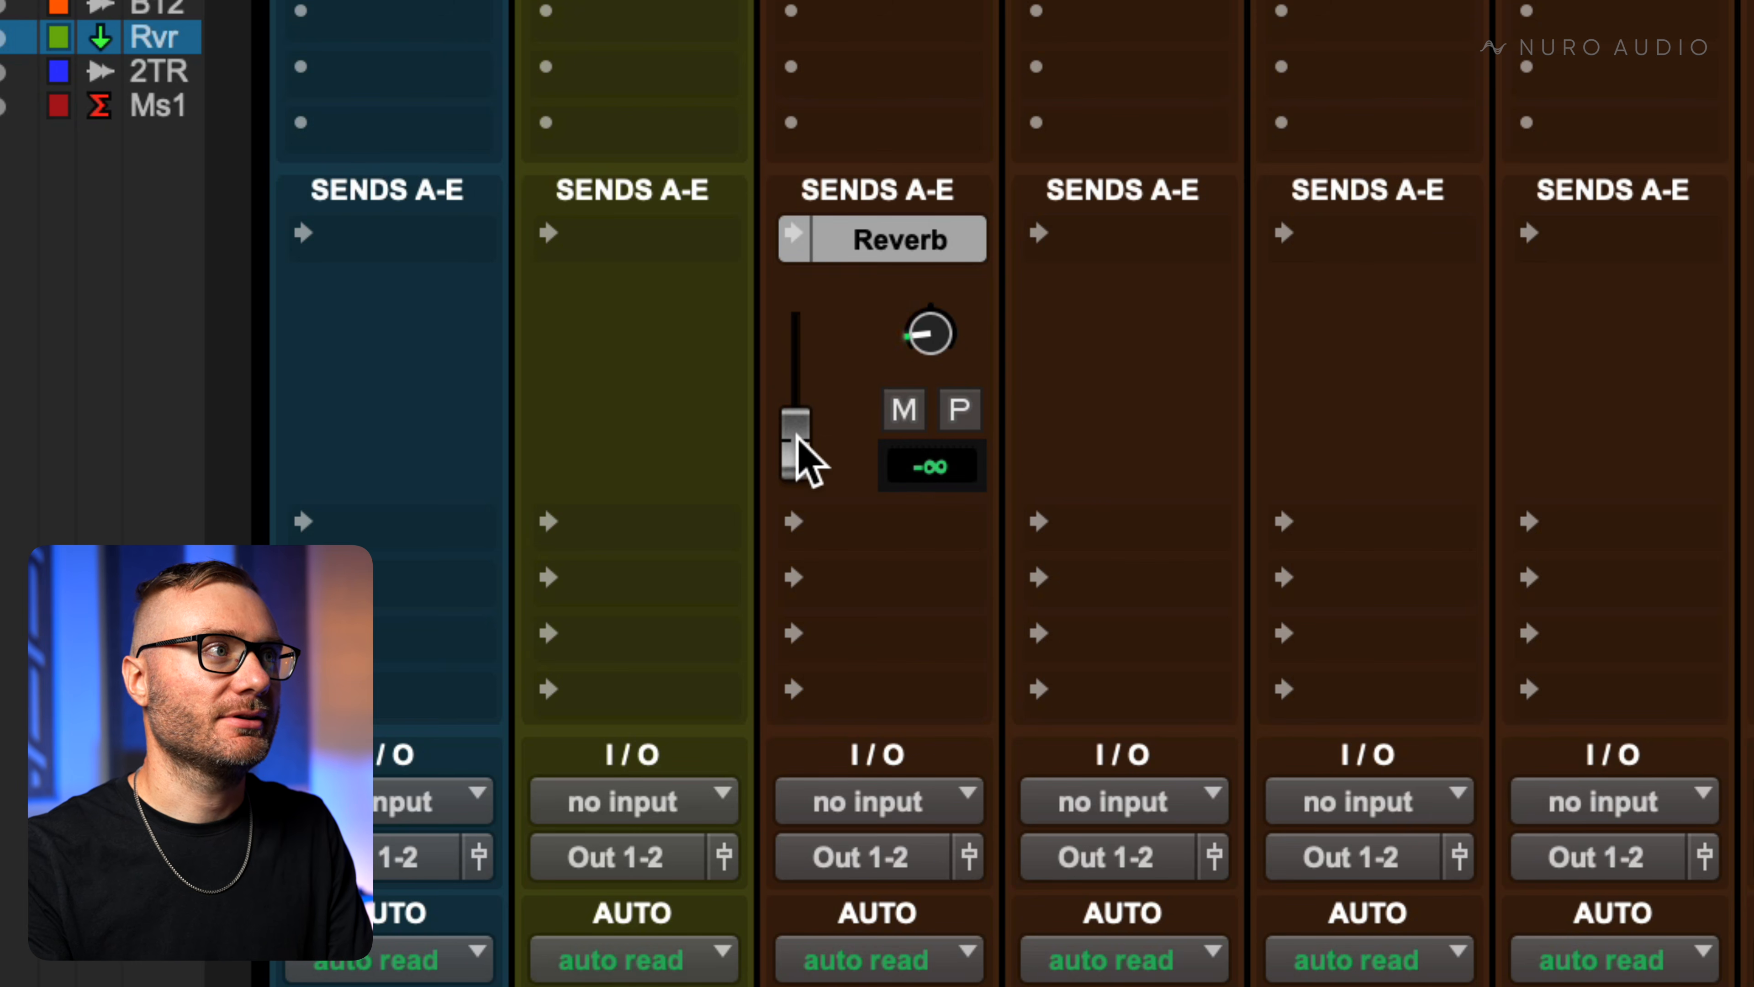
alt+click(797, 442)
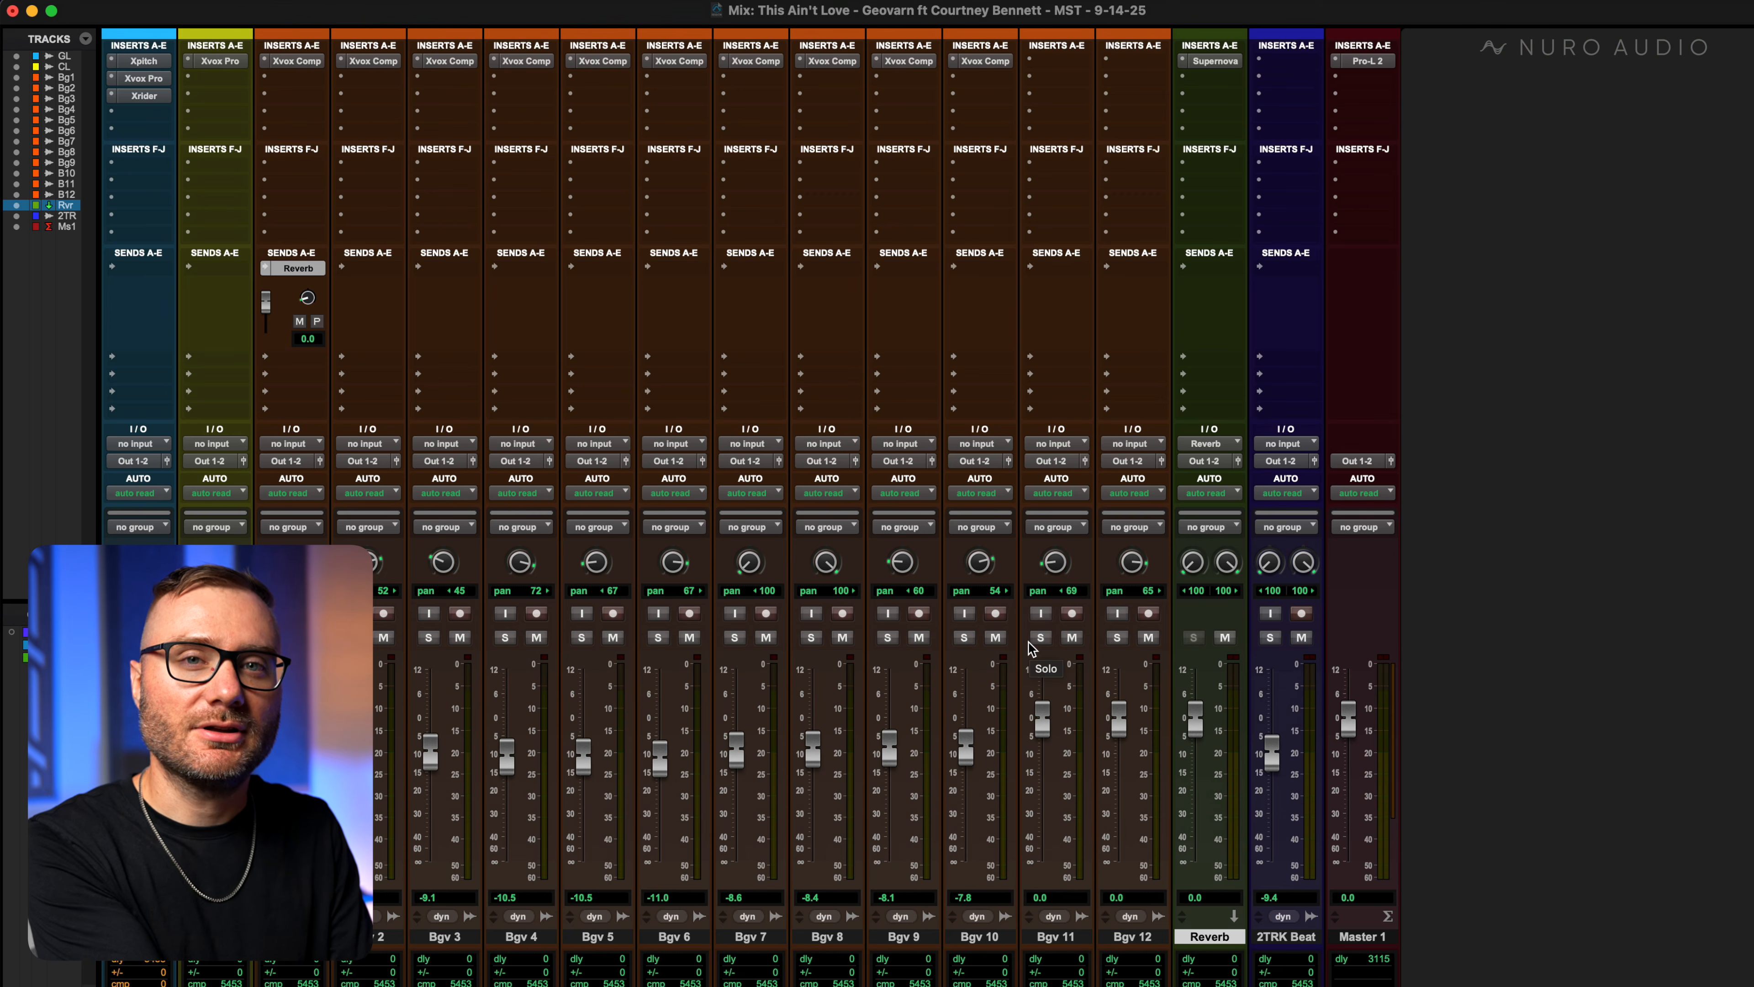
Open Supernova on the Reverb track and audition the background vocals through it from the Edit window.
click(1214, 60)
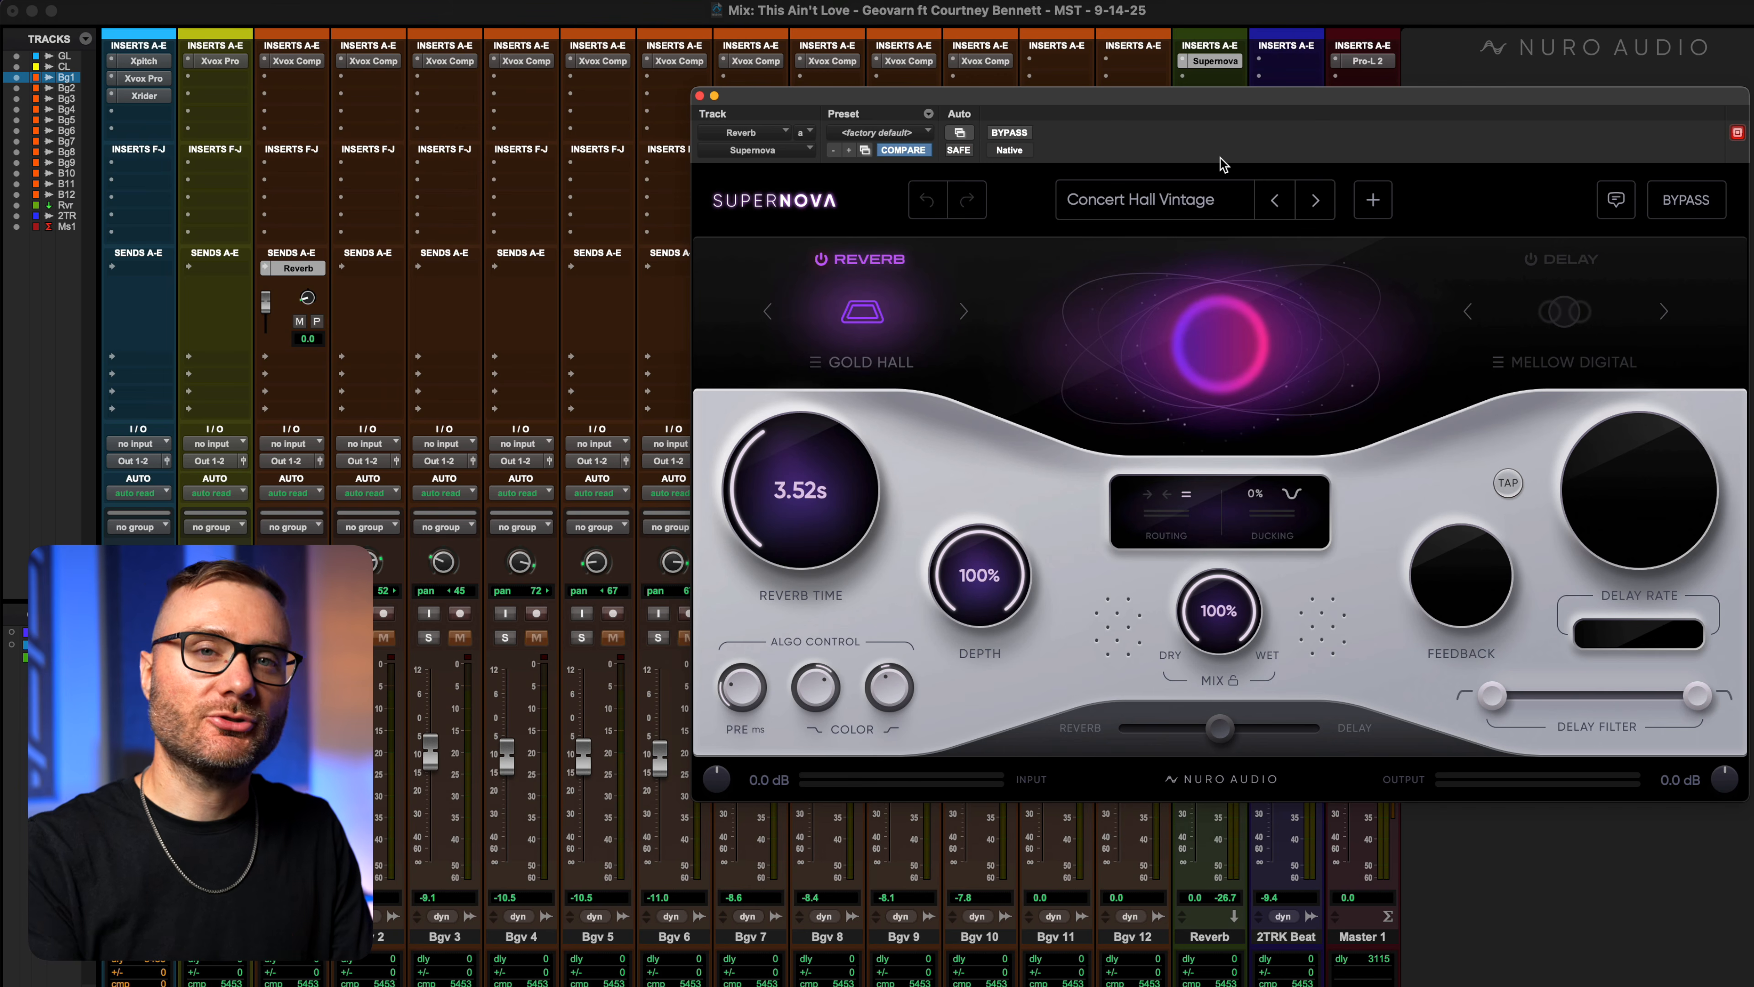
key(space)
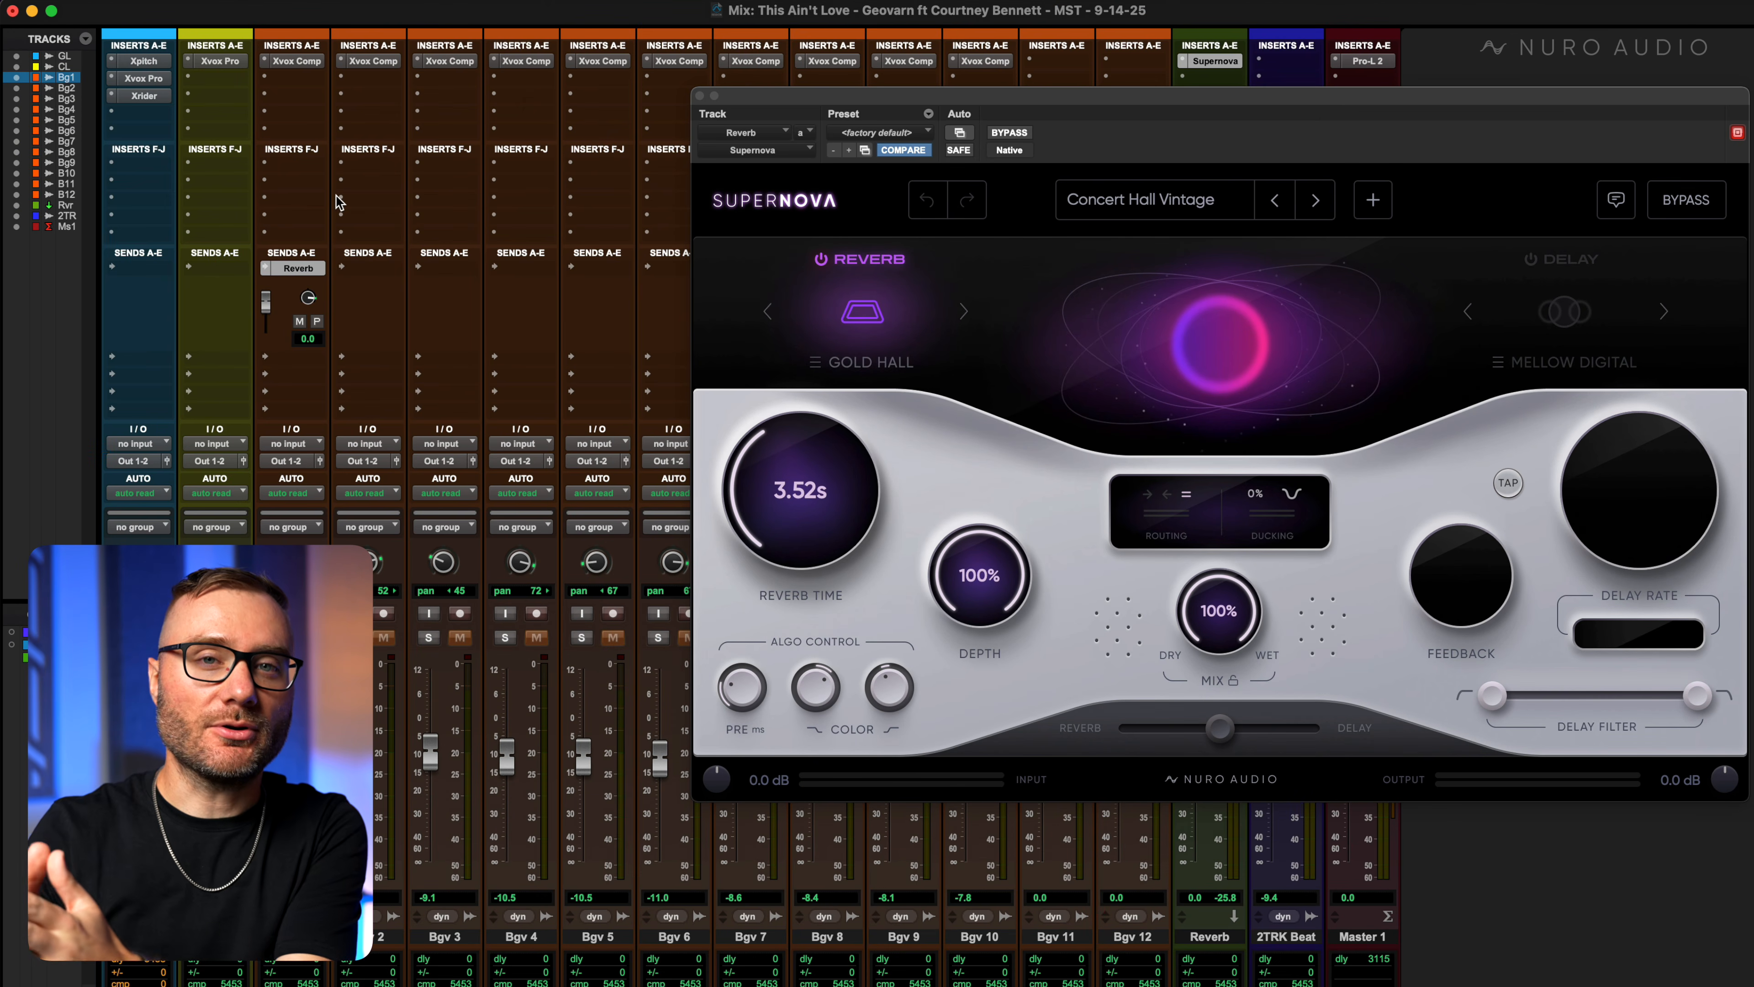
key(super+equal)
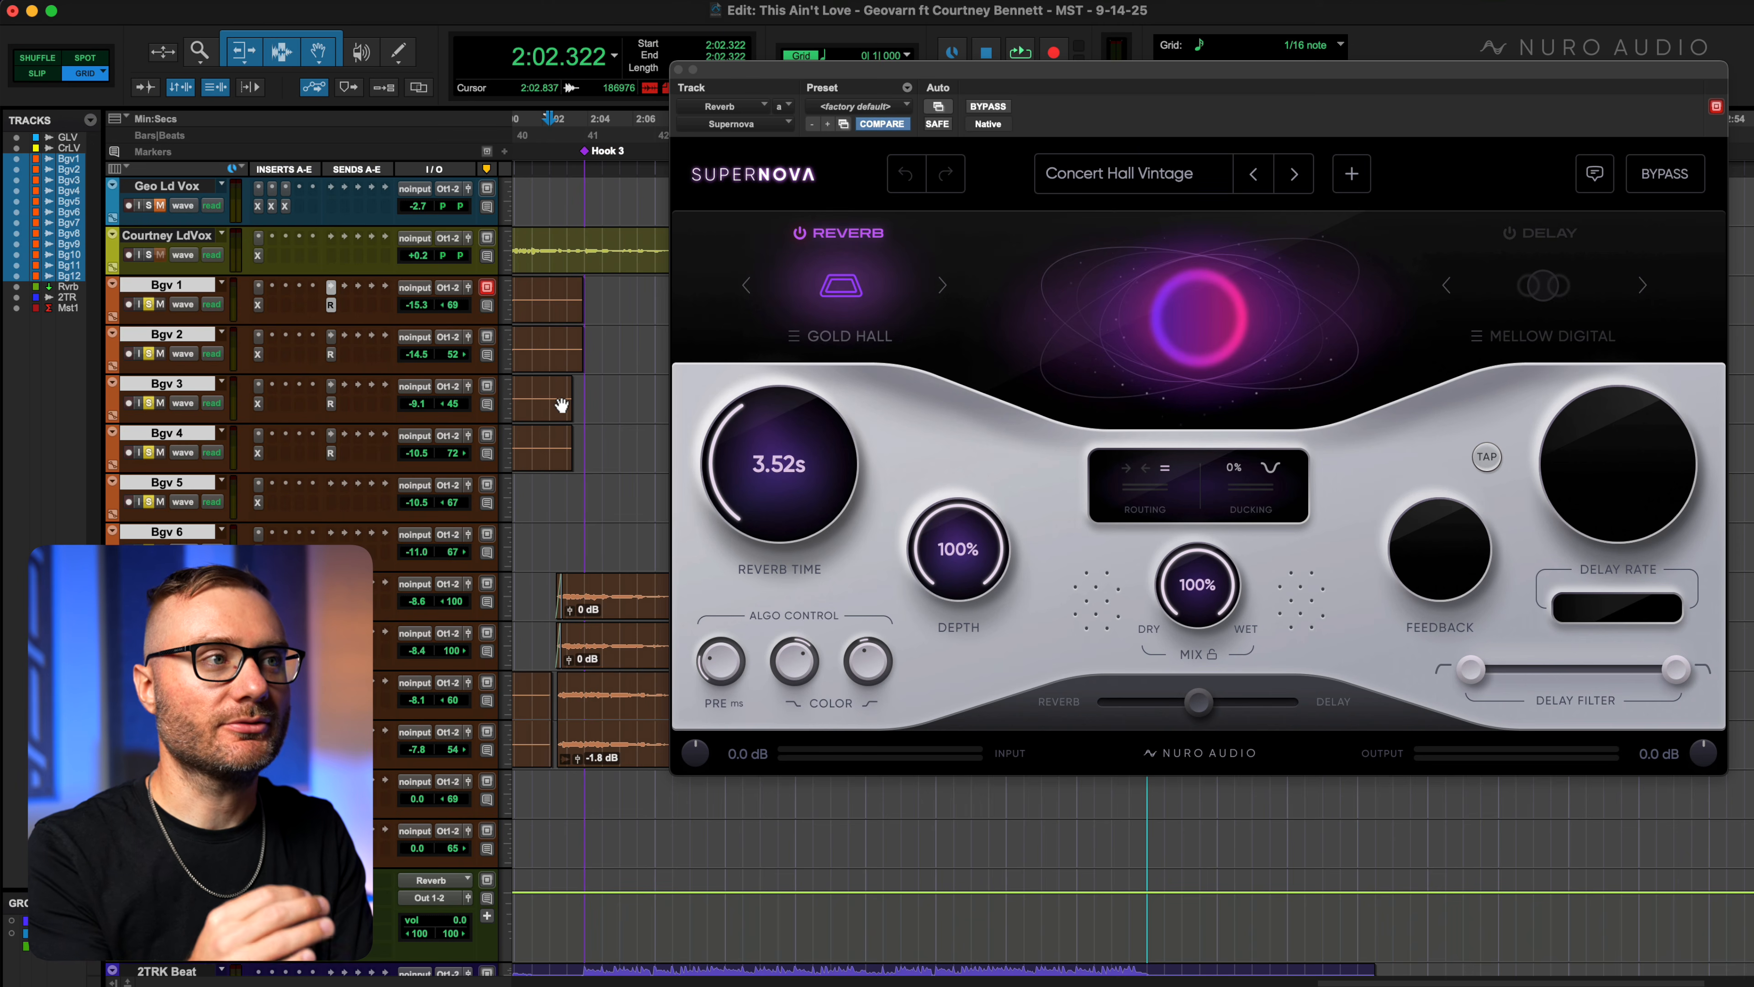
key(space)
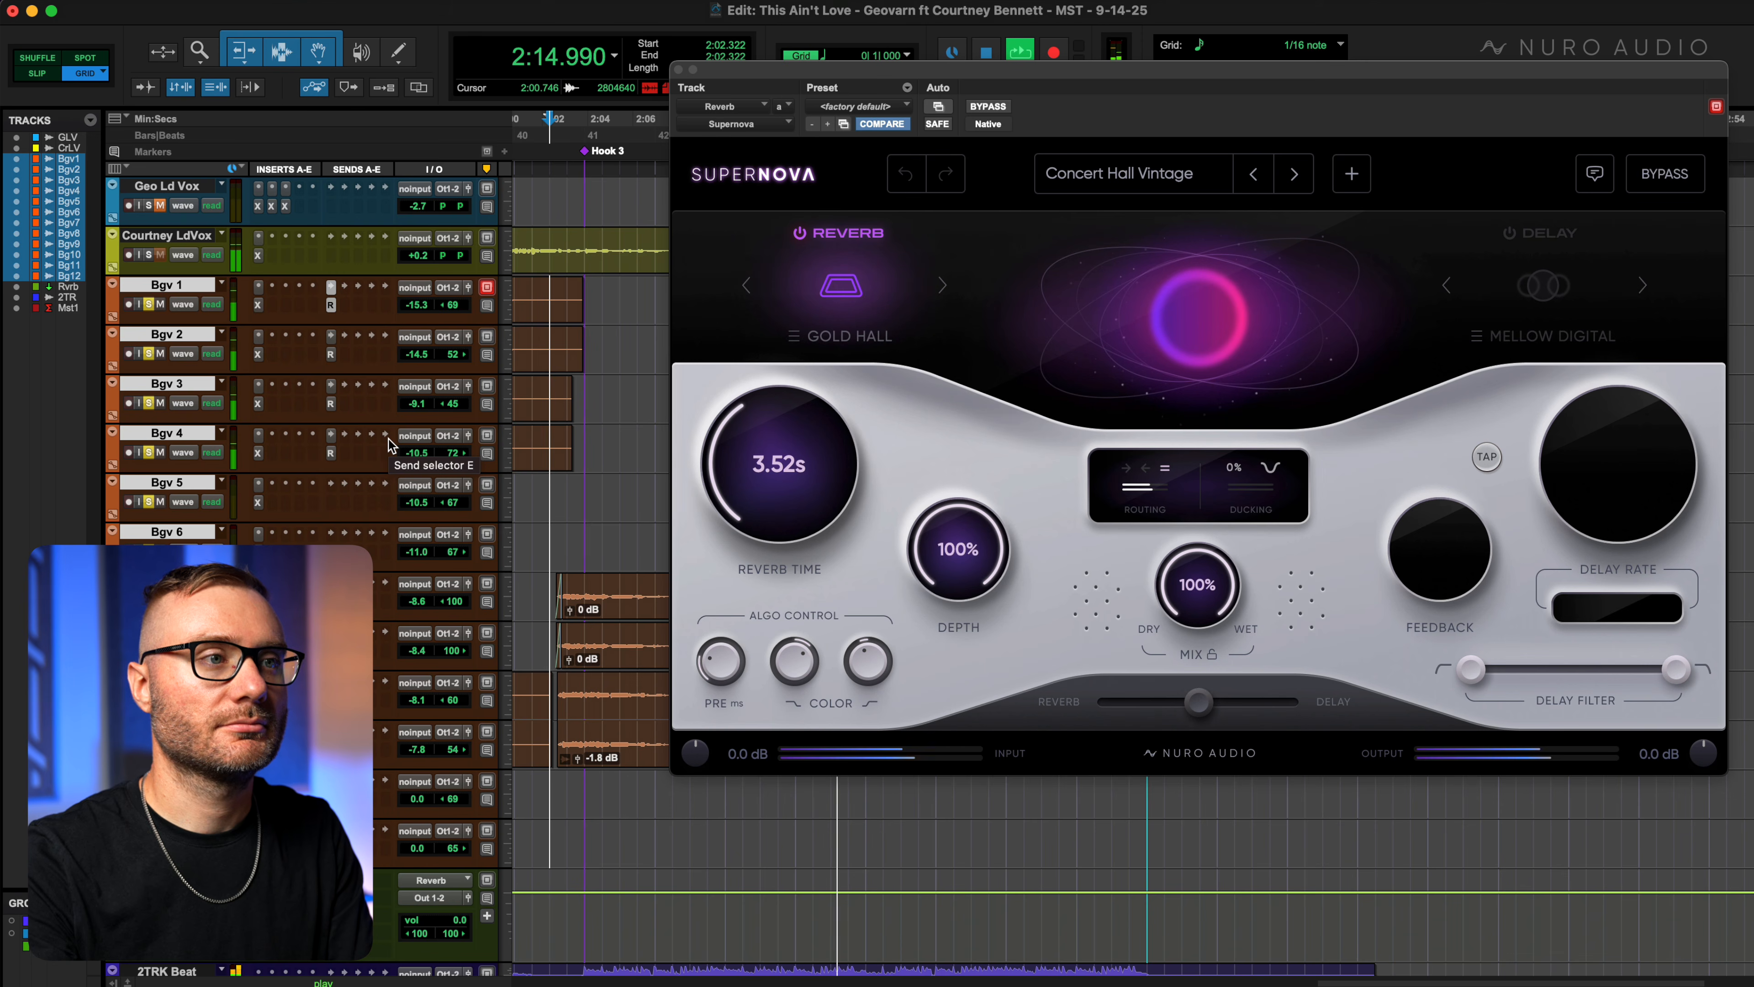
key(space)
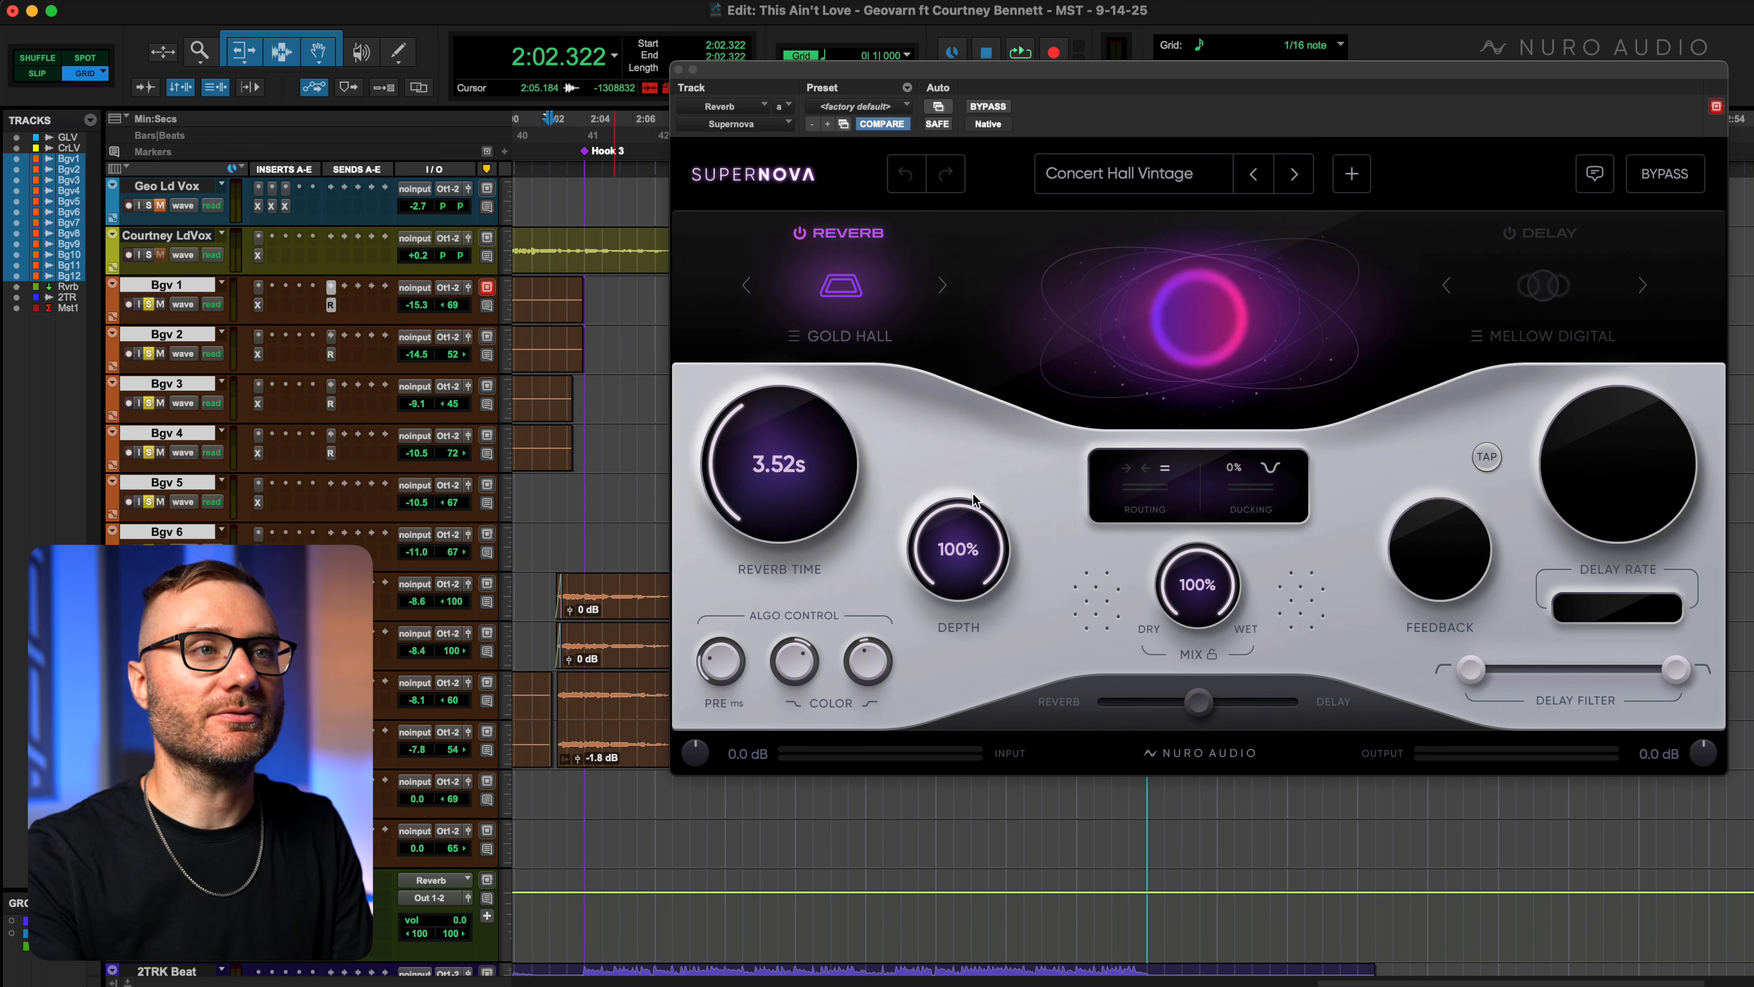
Play the song and adjust Supernova's two reverb Color controls by ear.
key(space)
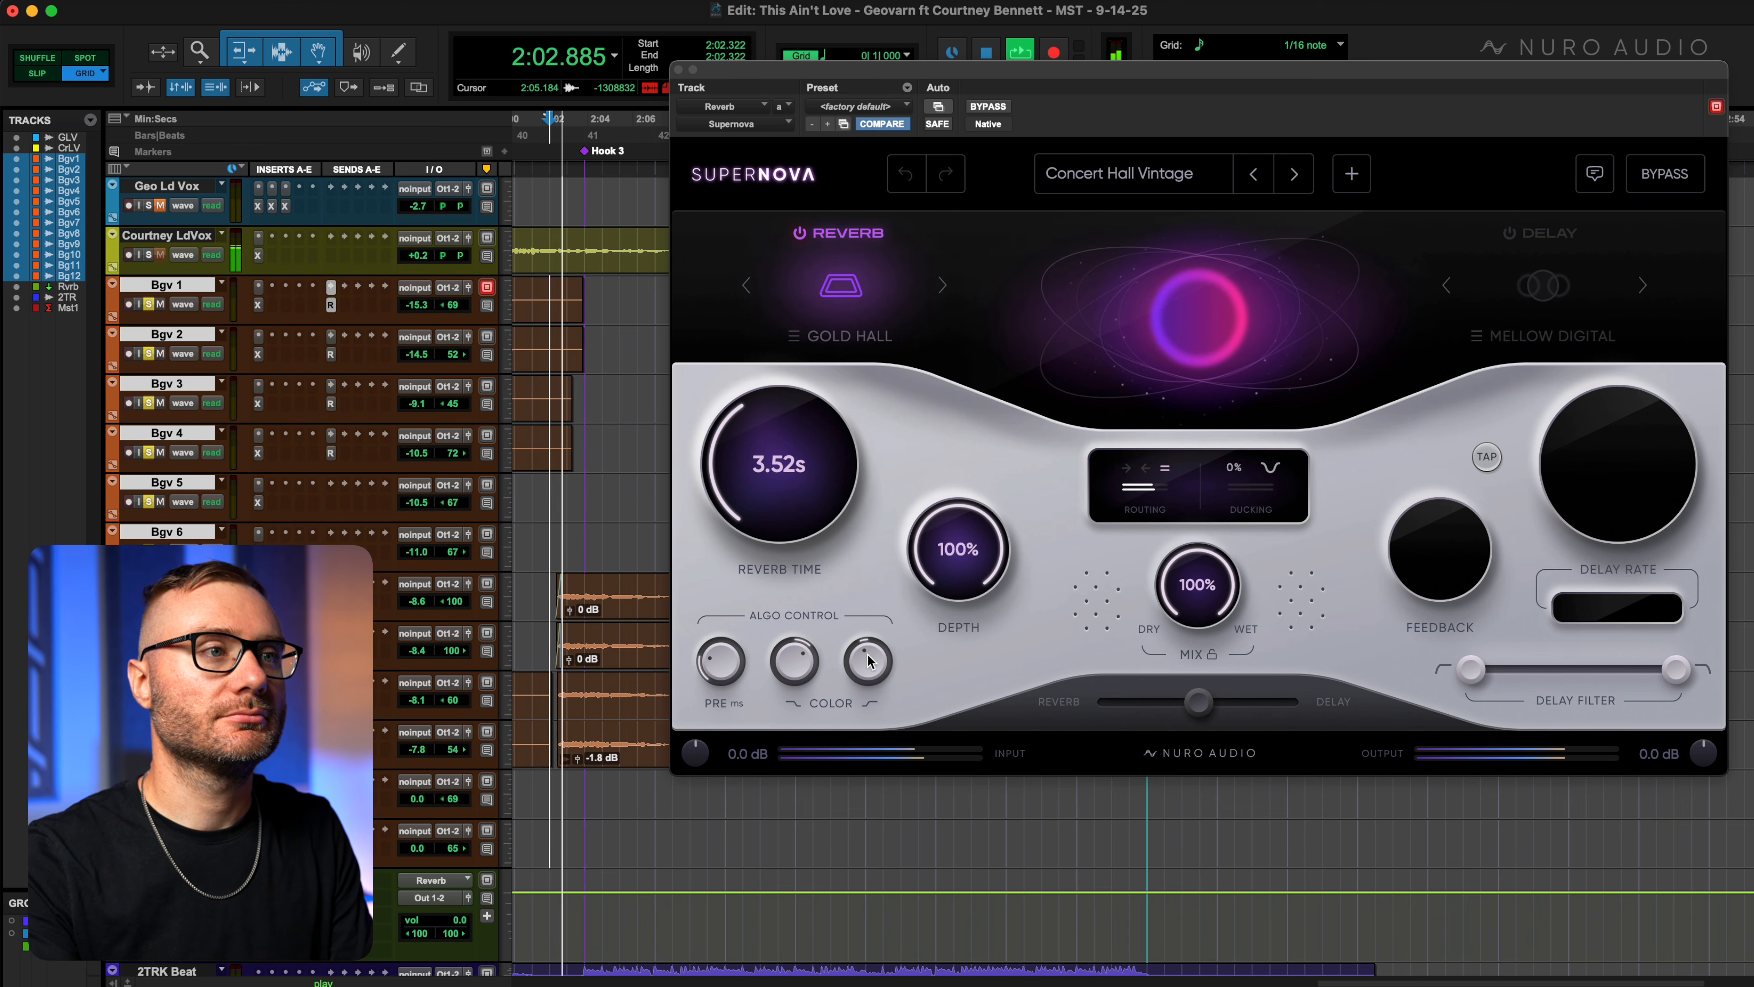
drag(868, 661, 903, 601)
drag(794, 663, 737, 793)
drag(794, 664, 783, 700)
Set the reverb's Depth to 60% and adjust the Reverb Time.
drag(941, 563, 875, 647)
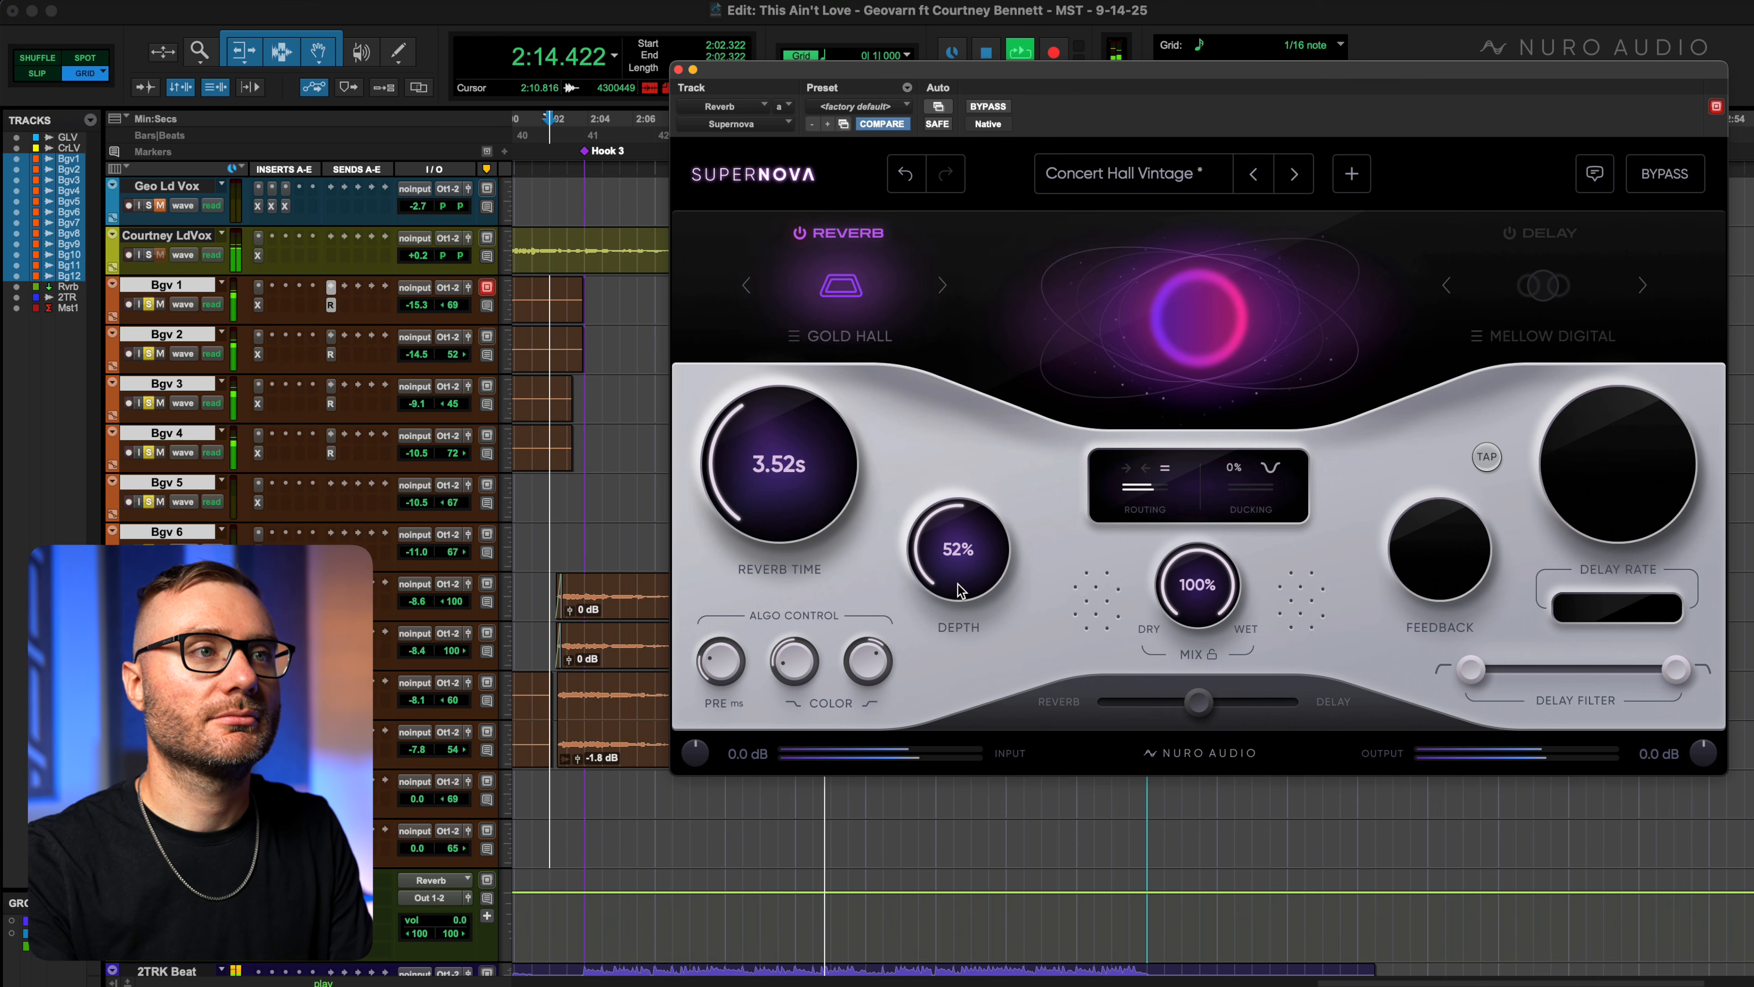
drag(961, 589, 968, 563)
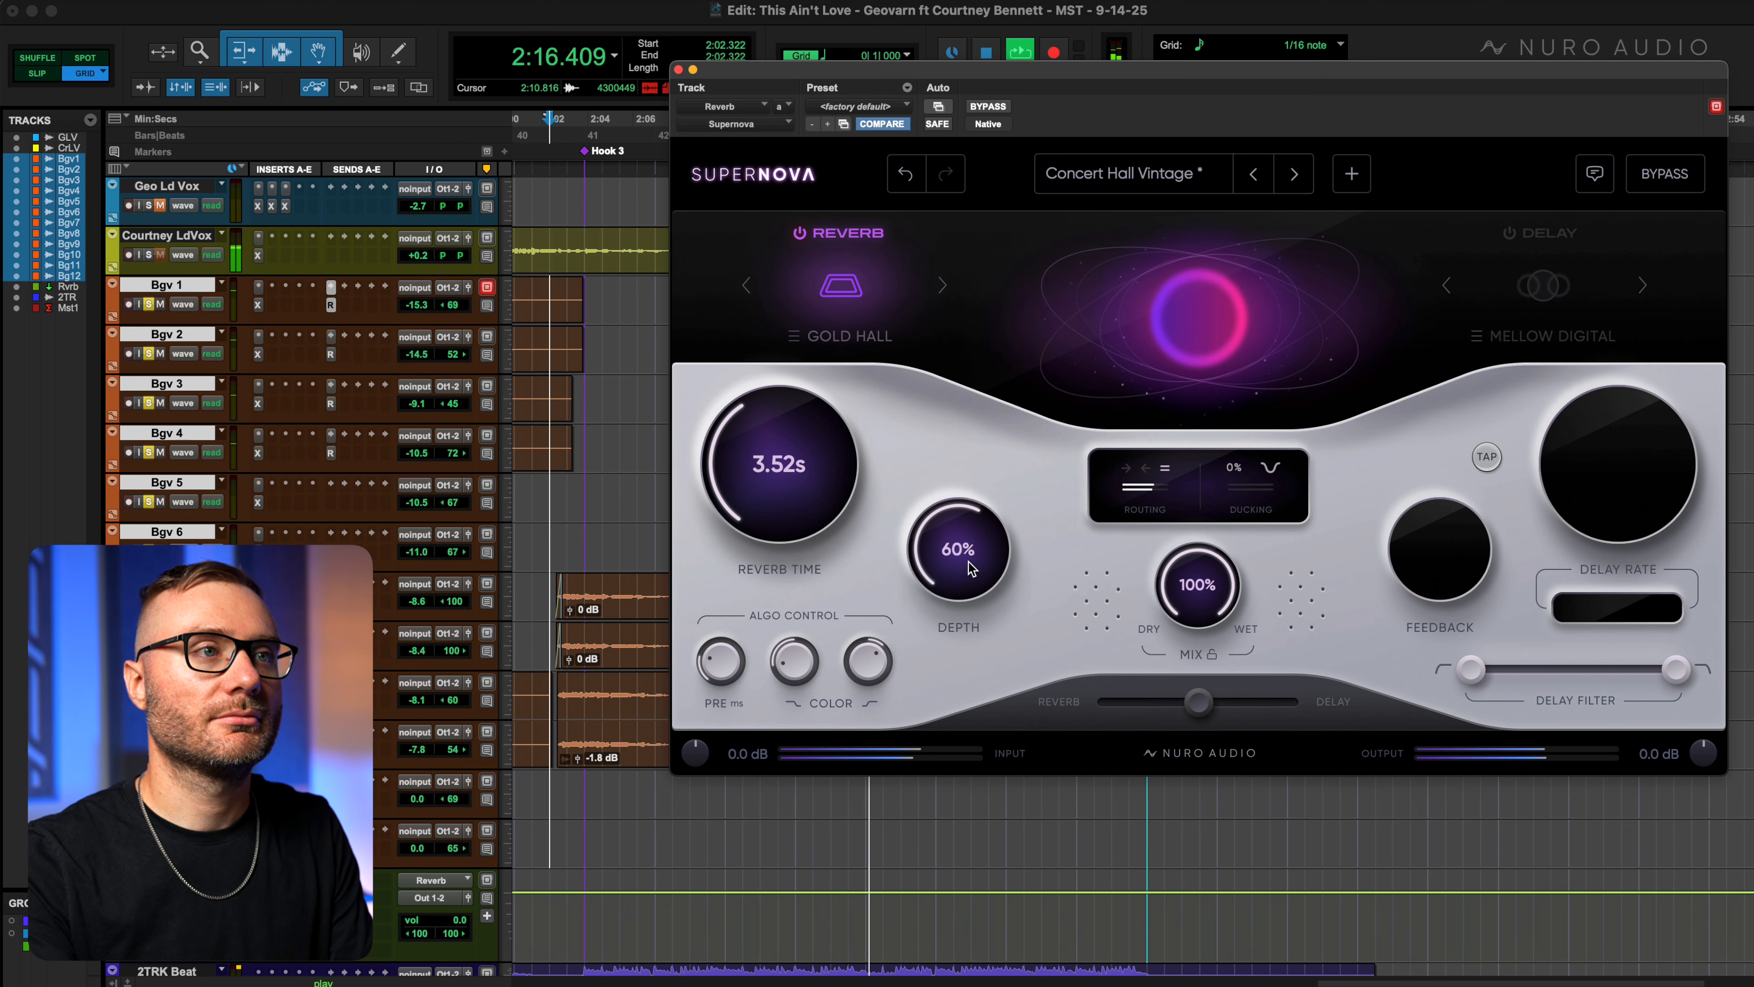
drag(801, 489, 799, 500)
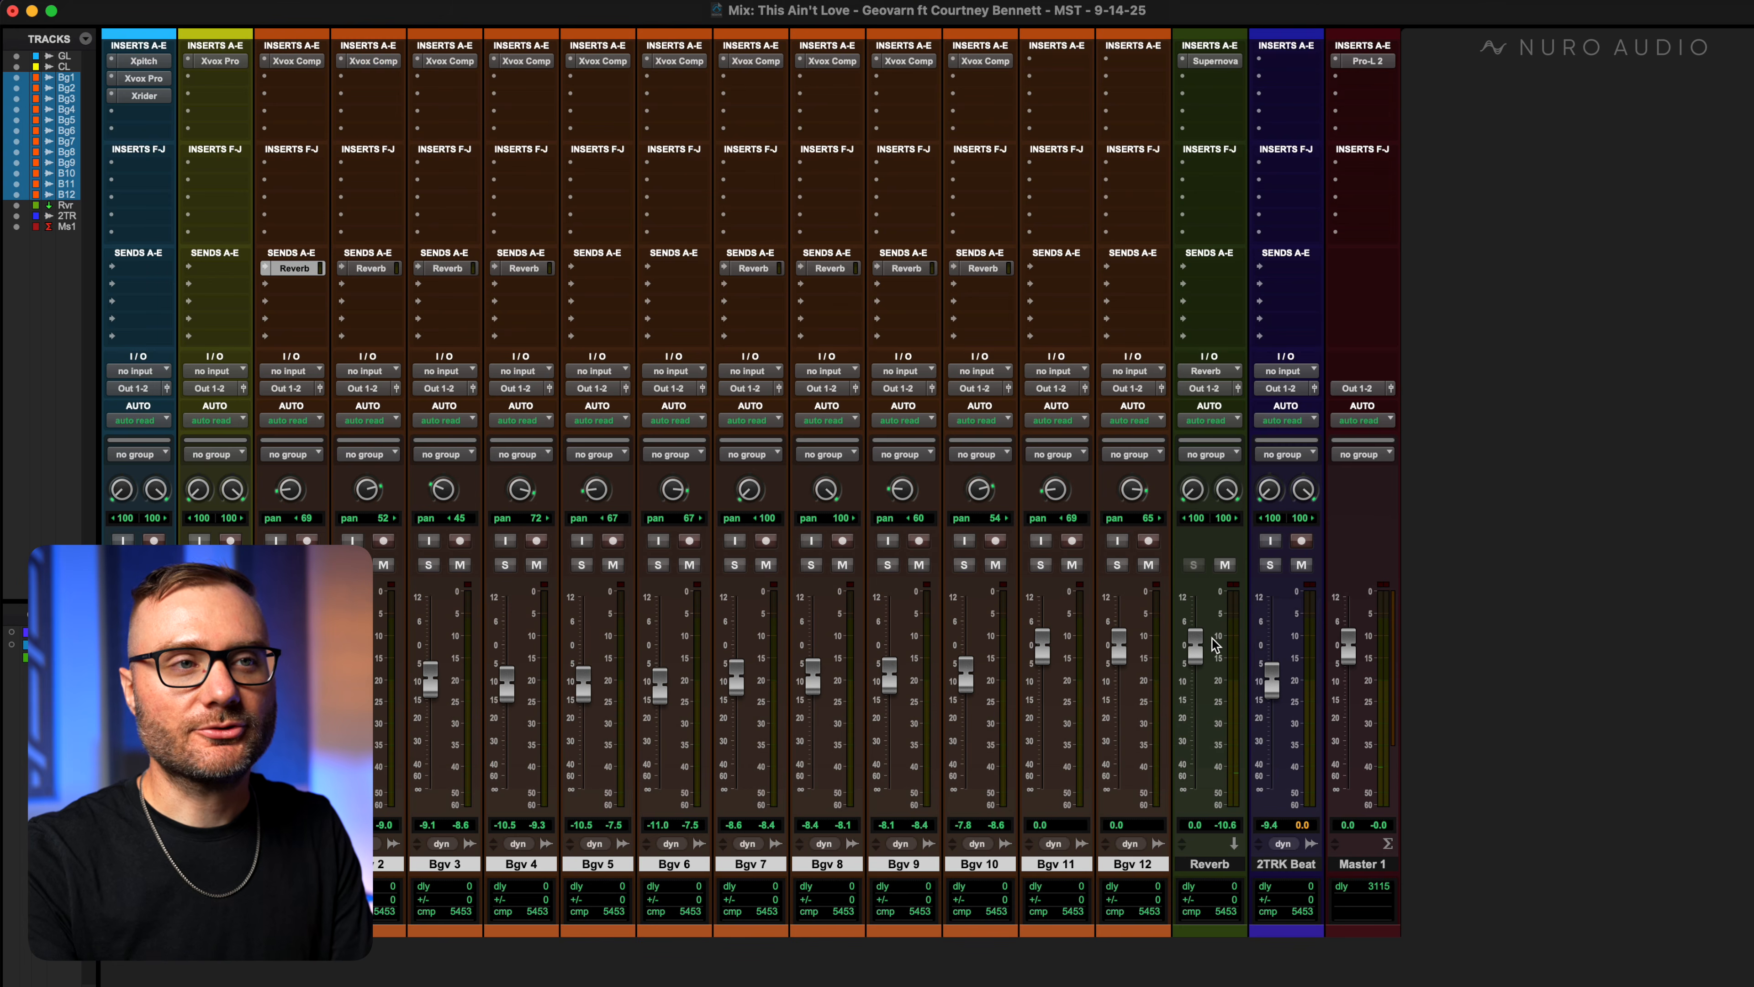
Pull the Reverb track's fader down to −∞ and raise it by ear to about -8.4 dB.
drag(1200, 653, 1196, 794)
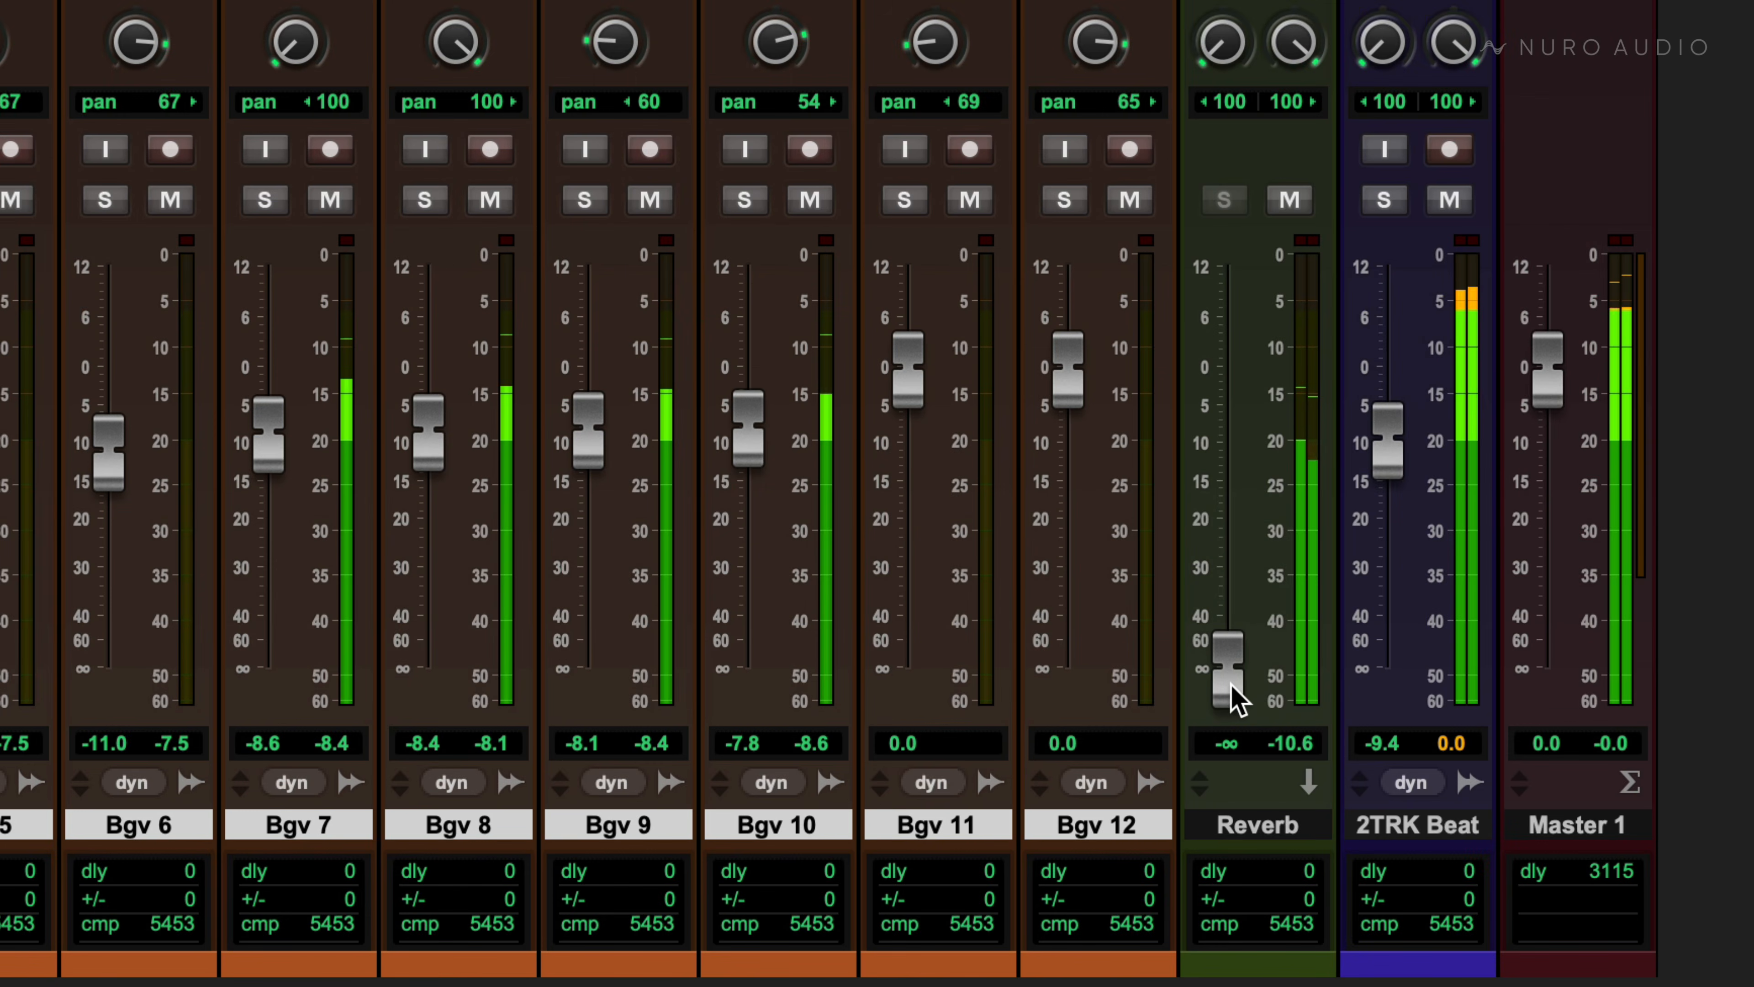
drag(1235, 698, 1241, 429)
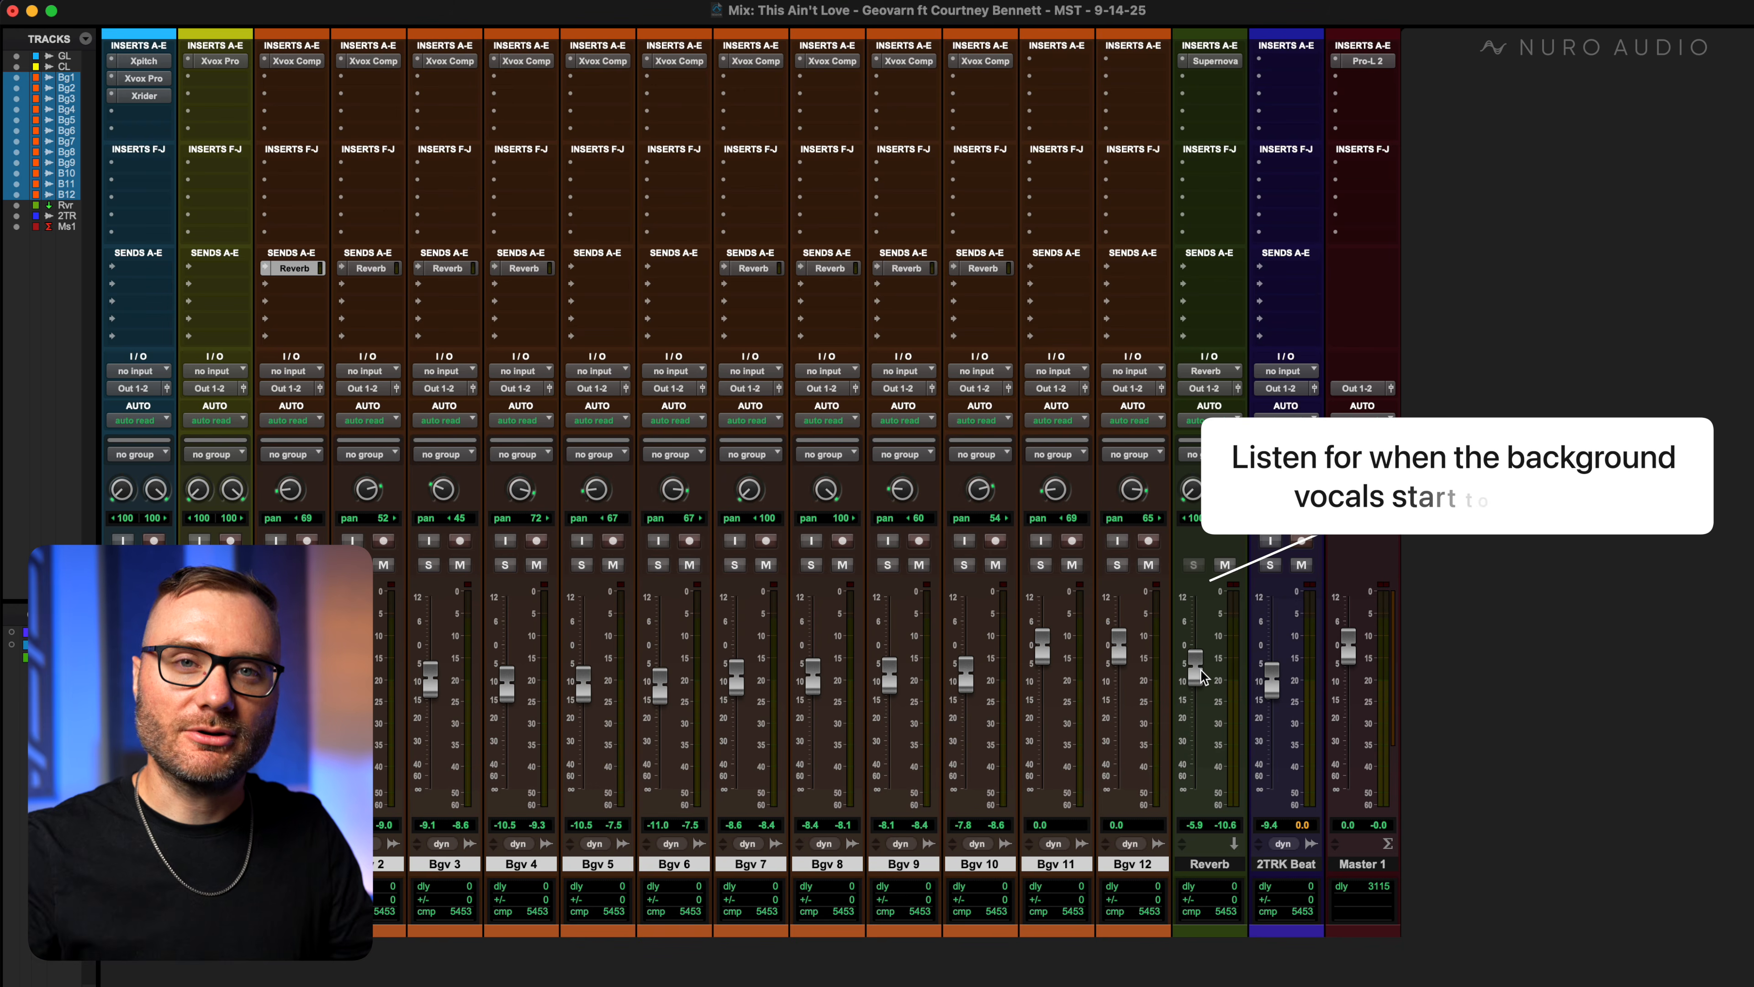
mouse_move(1201, 676)
mouse_down()
mouse_move(1205, 774)
mouse_move(1210, 669)
mouse_up()
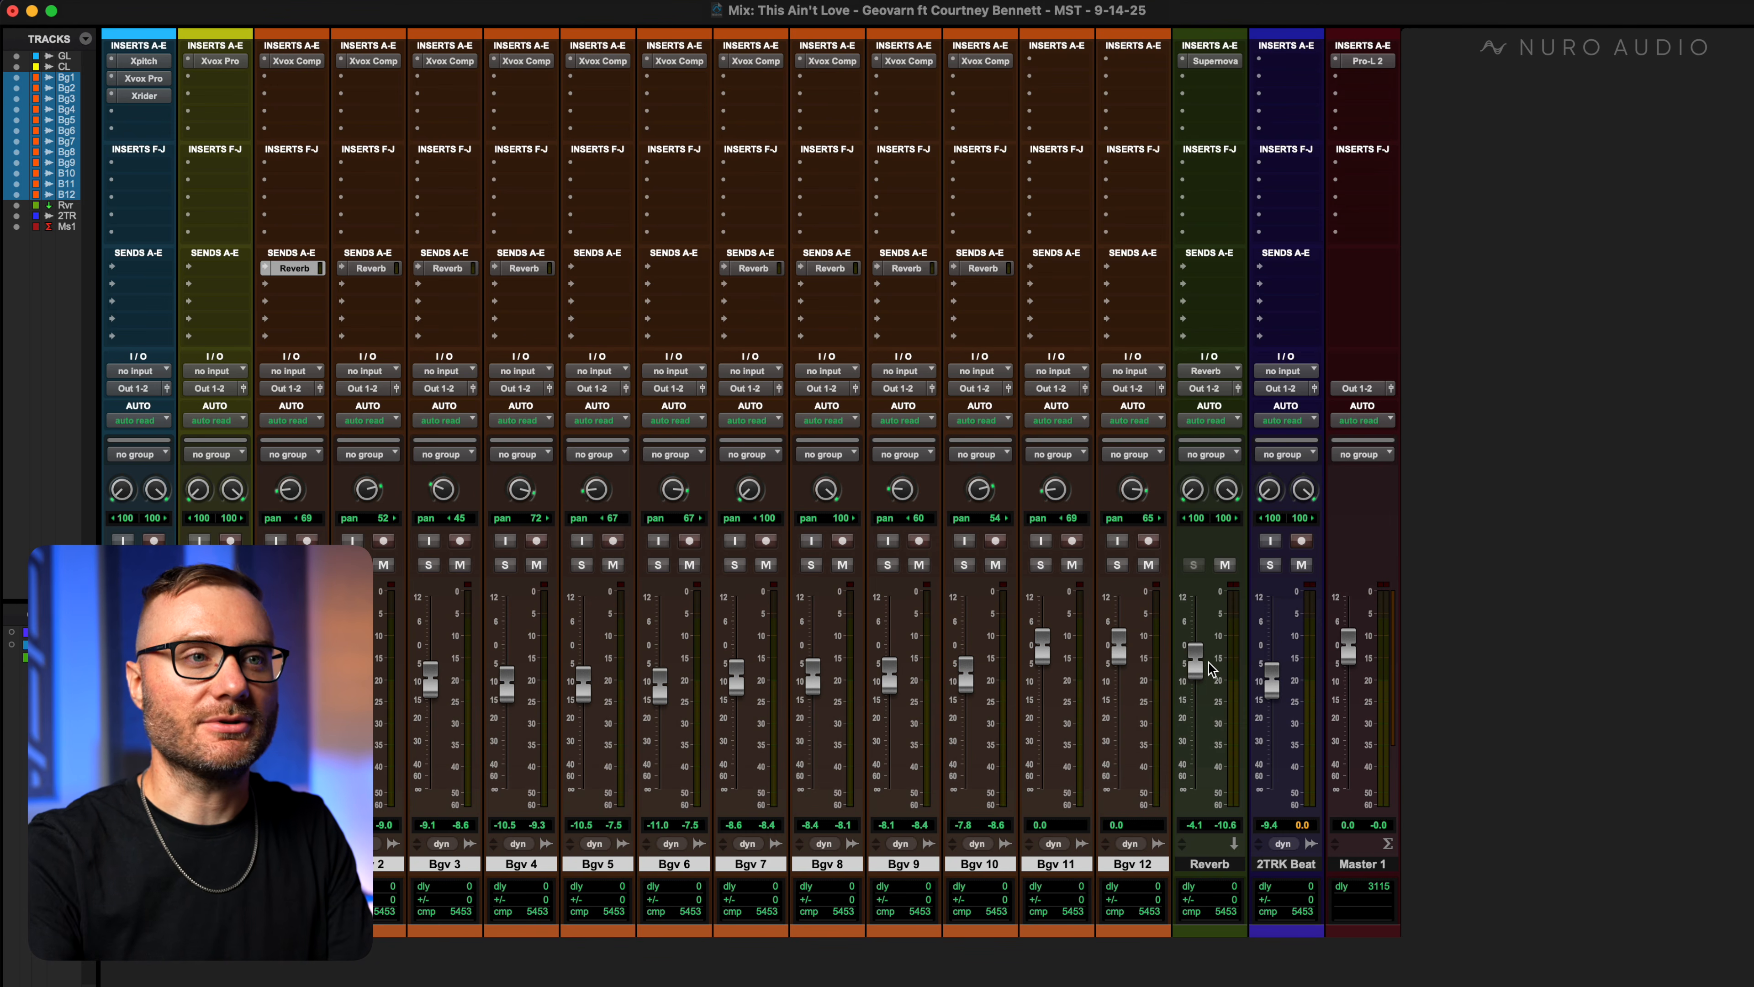
drag(1195, 662, 1194, 794)
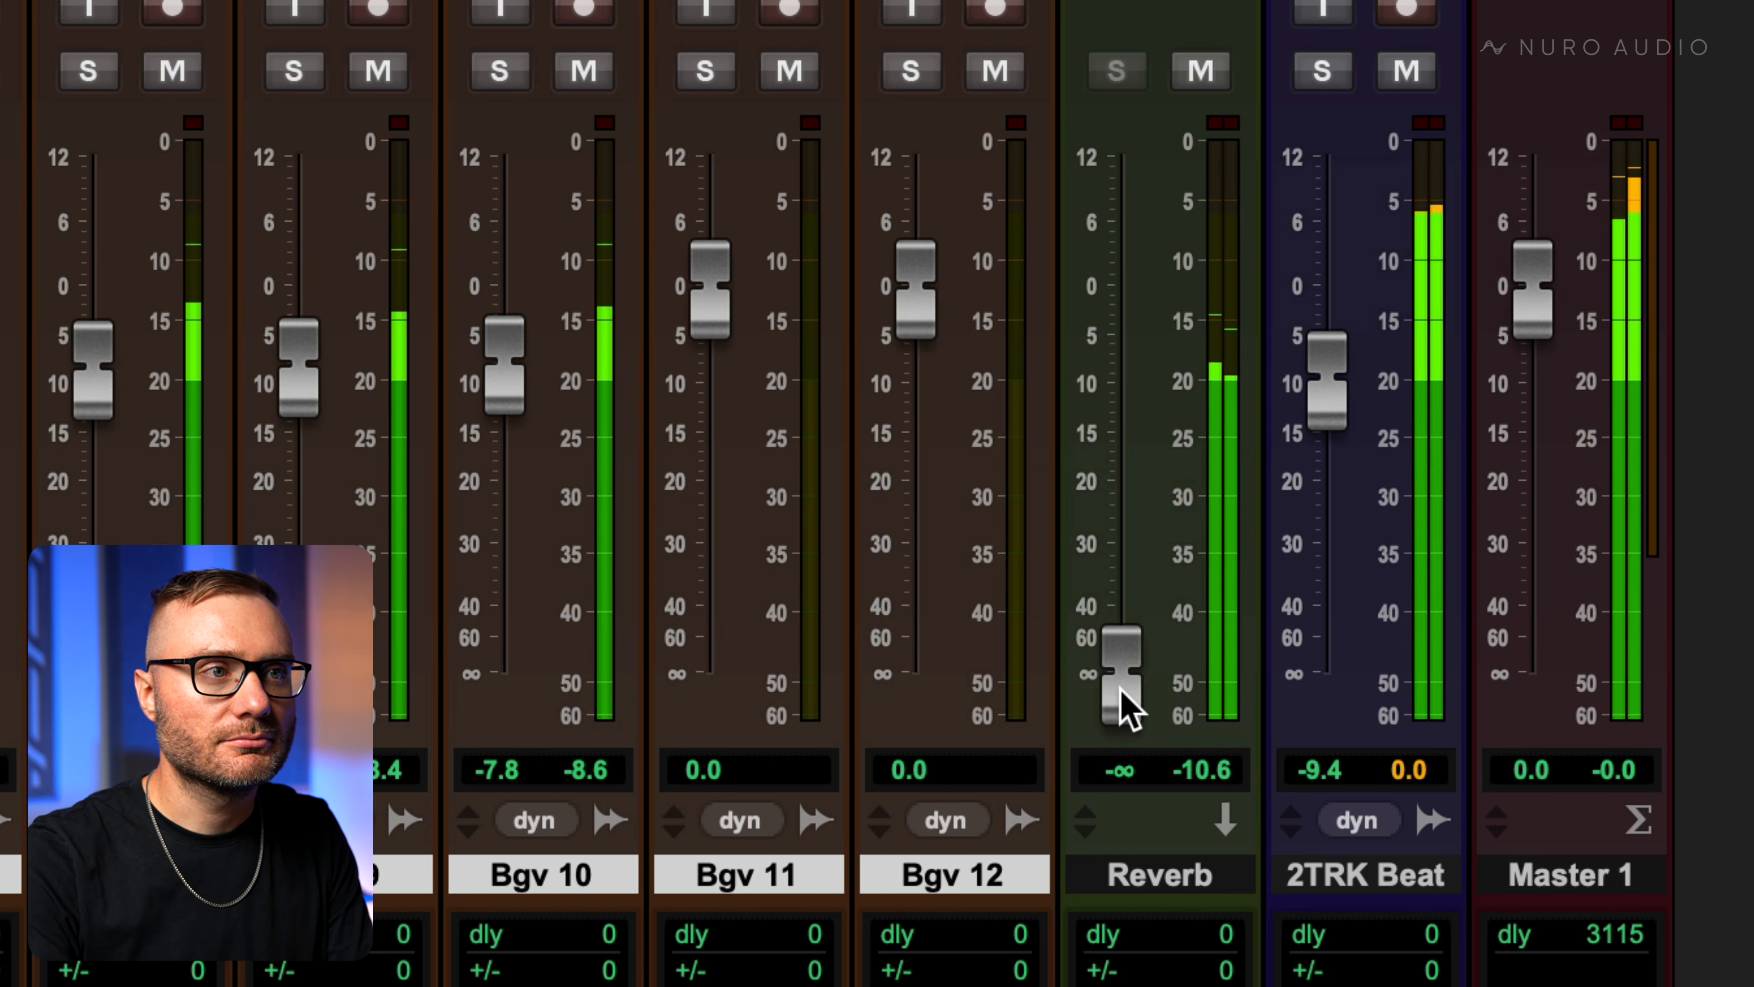
drag(1125, 708, 1150, 403)
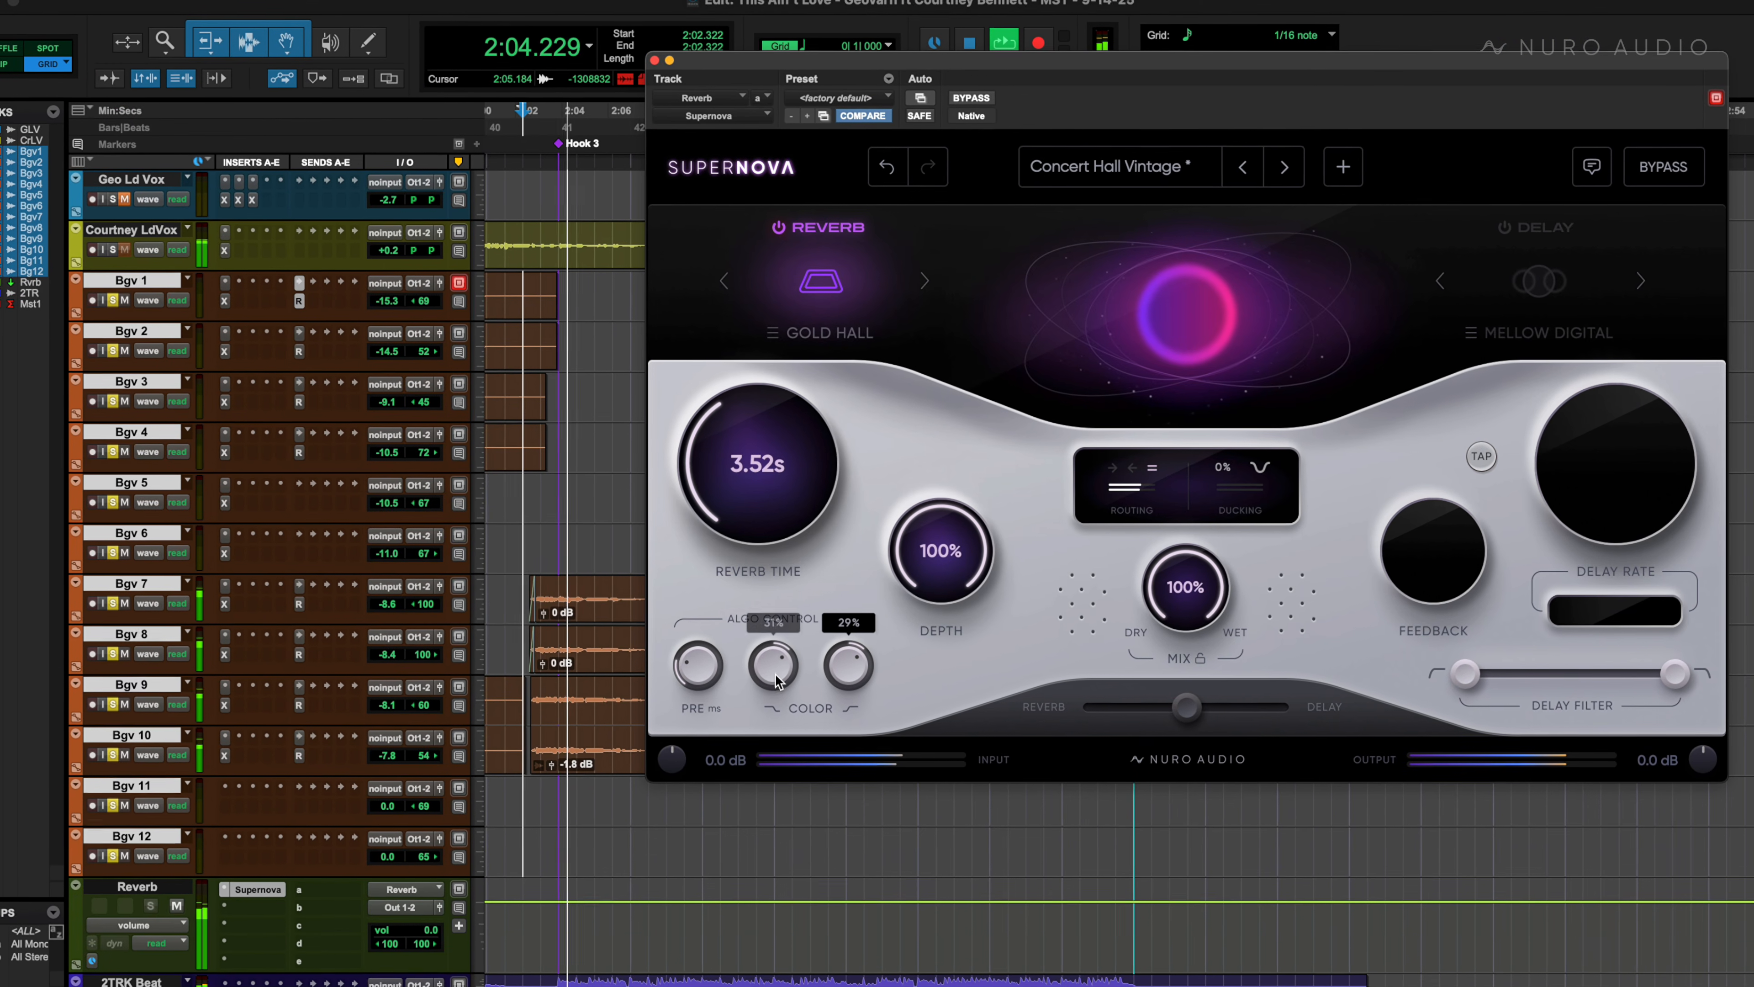
Lower Supernova's first reverb Color control and reduce the reverb's Depth.
drag(779, 681, 734, 712)
drag(881, 573, 881, 622)
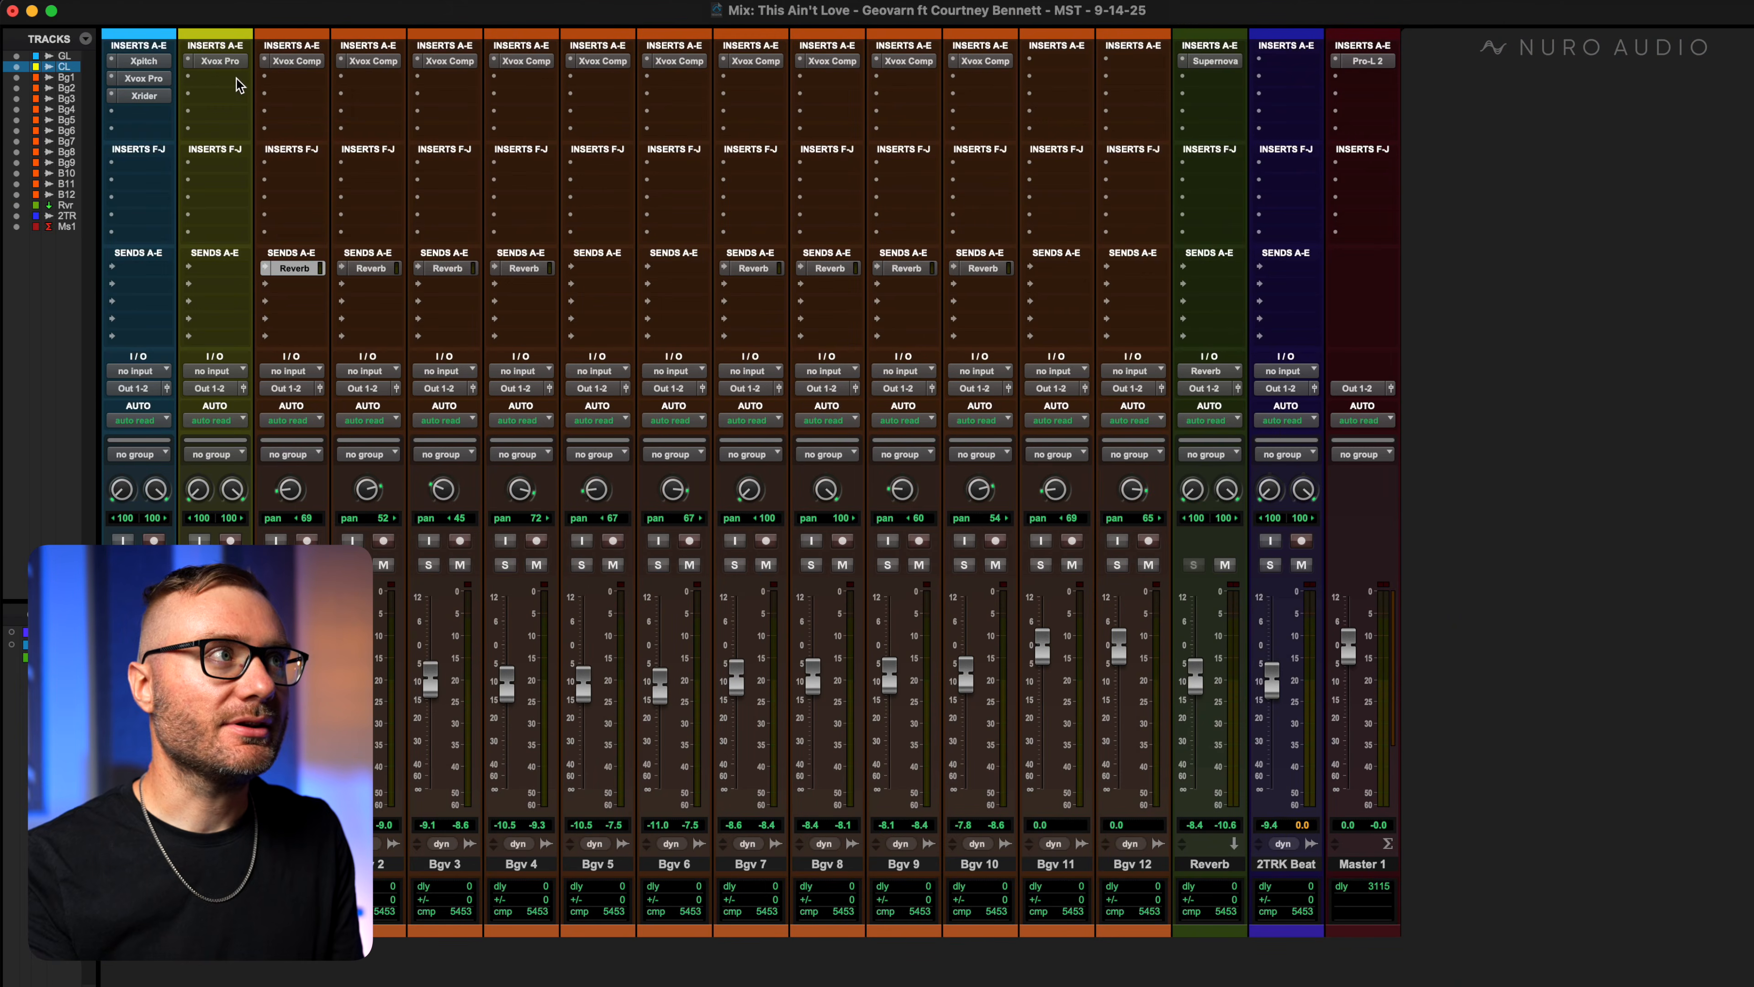
Insert Supernova in the second insert slot of the yellow-green lead vocal track.
click(237, 78)
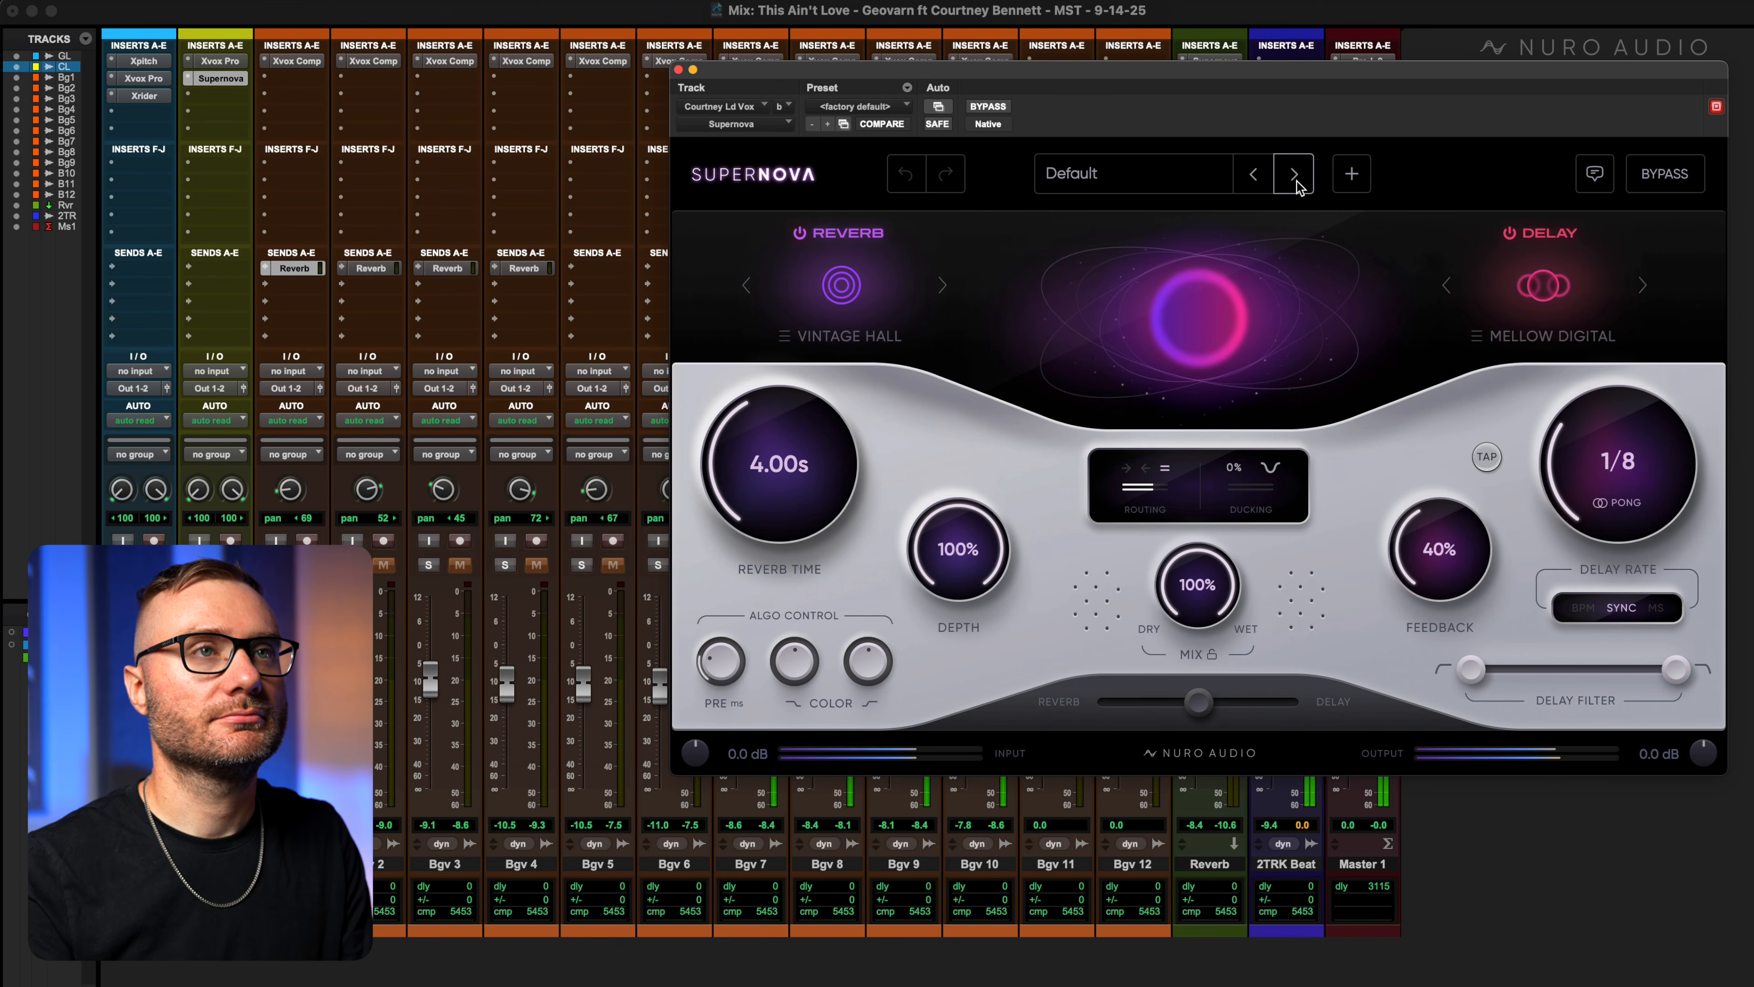
Load the Beautiful Hall preset in the lead vocal's Supernova and lock the Mix at 35%.
click(1294, 176)
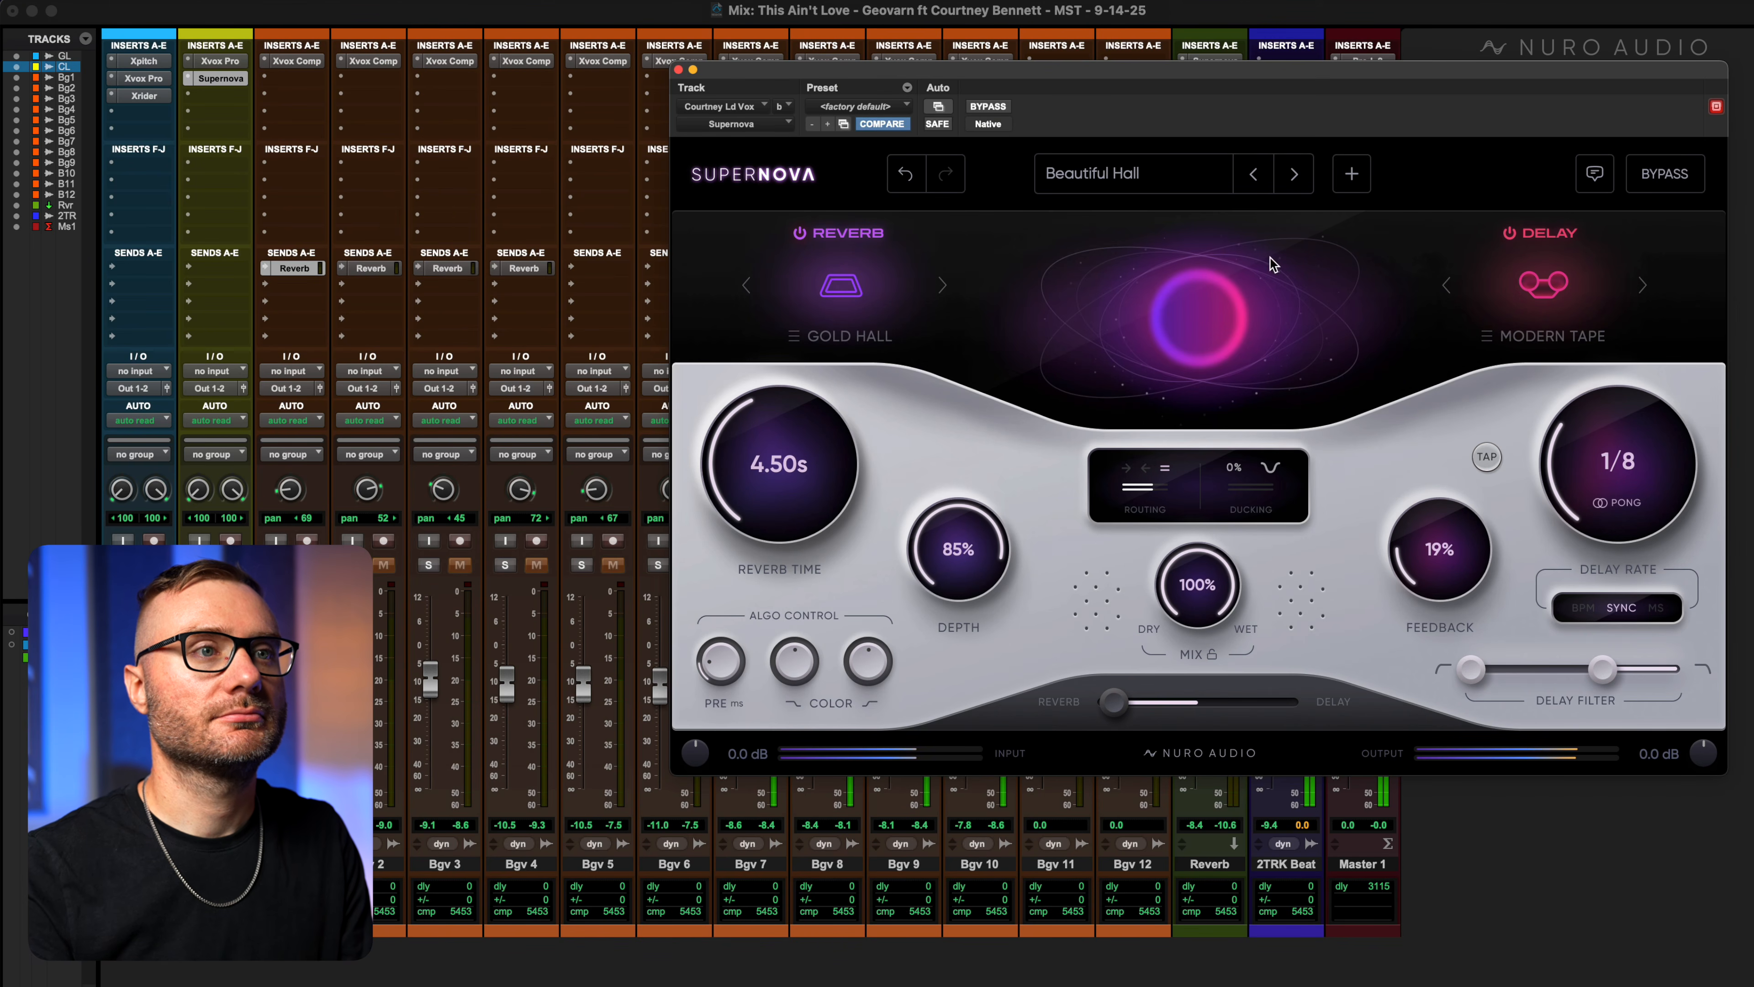
drag(1199, 599, 1119, 741)
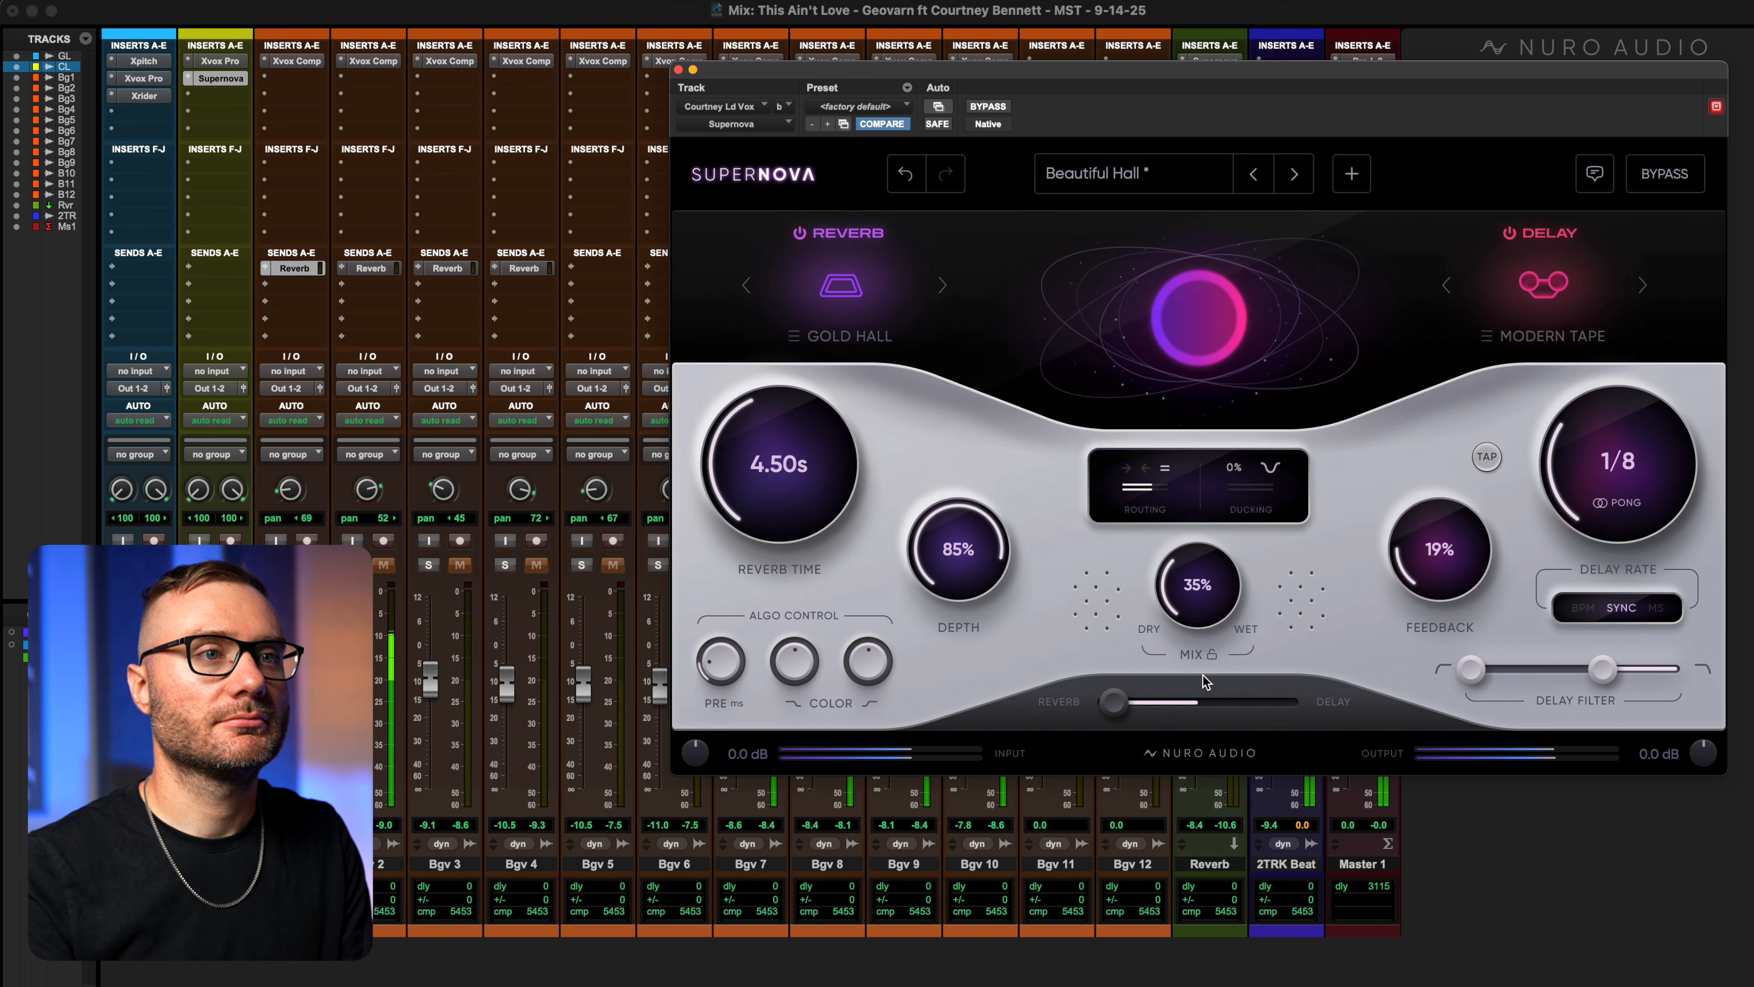
click(1212, 655)
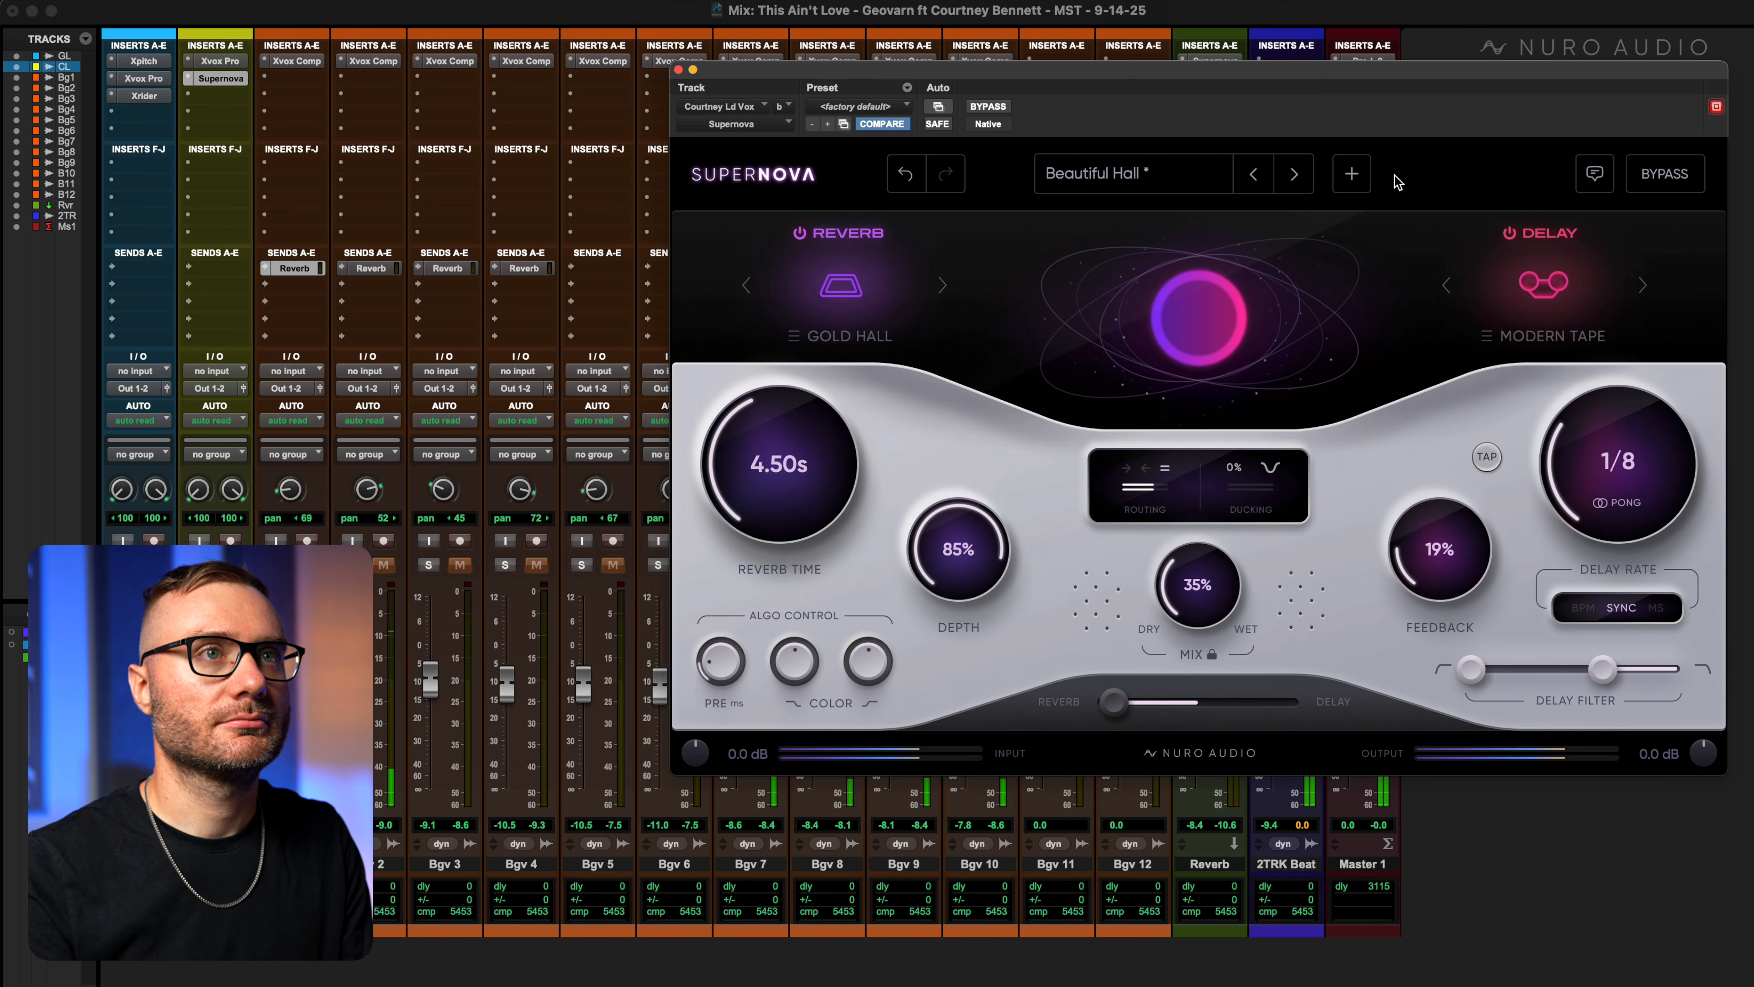
Audition Supernova presets in order from Eighties Magic through Pure Crystal, reducing the Mix to 27% along the way.
click(1296, 175)
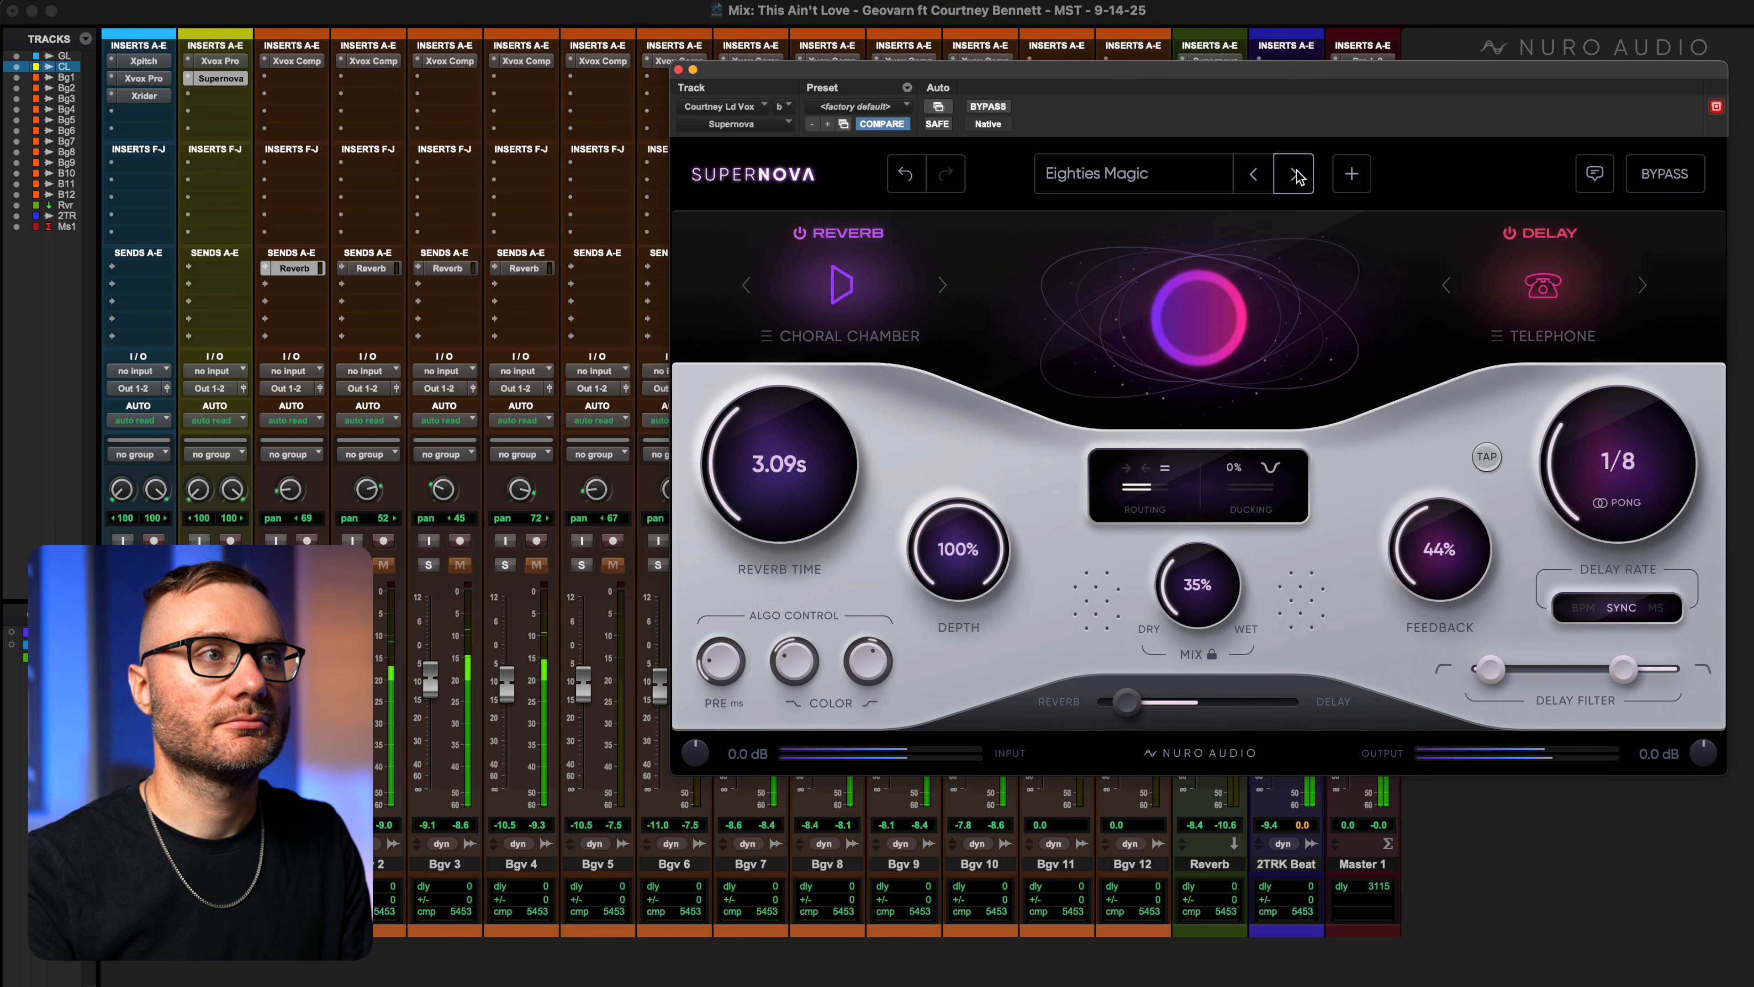
click(1294, 176)
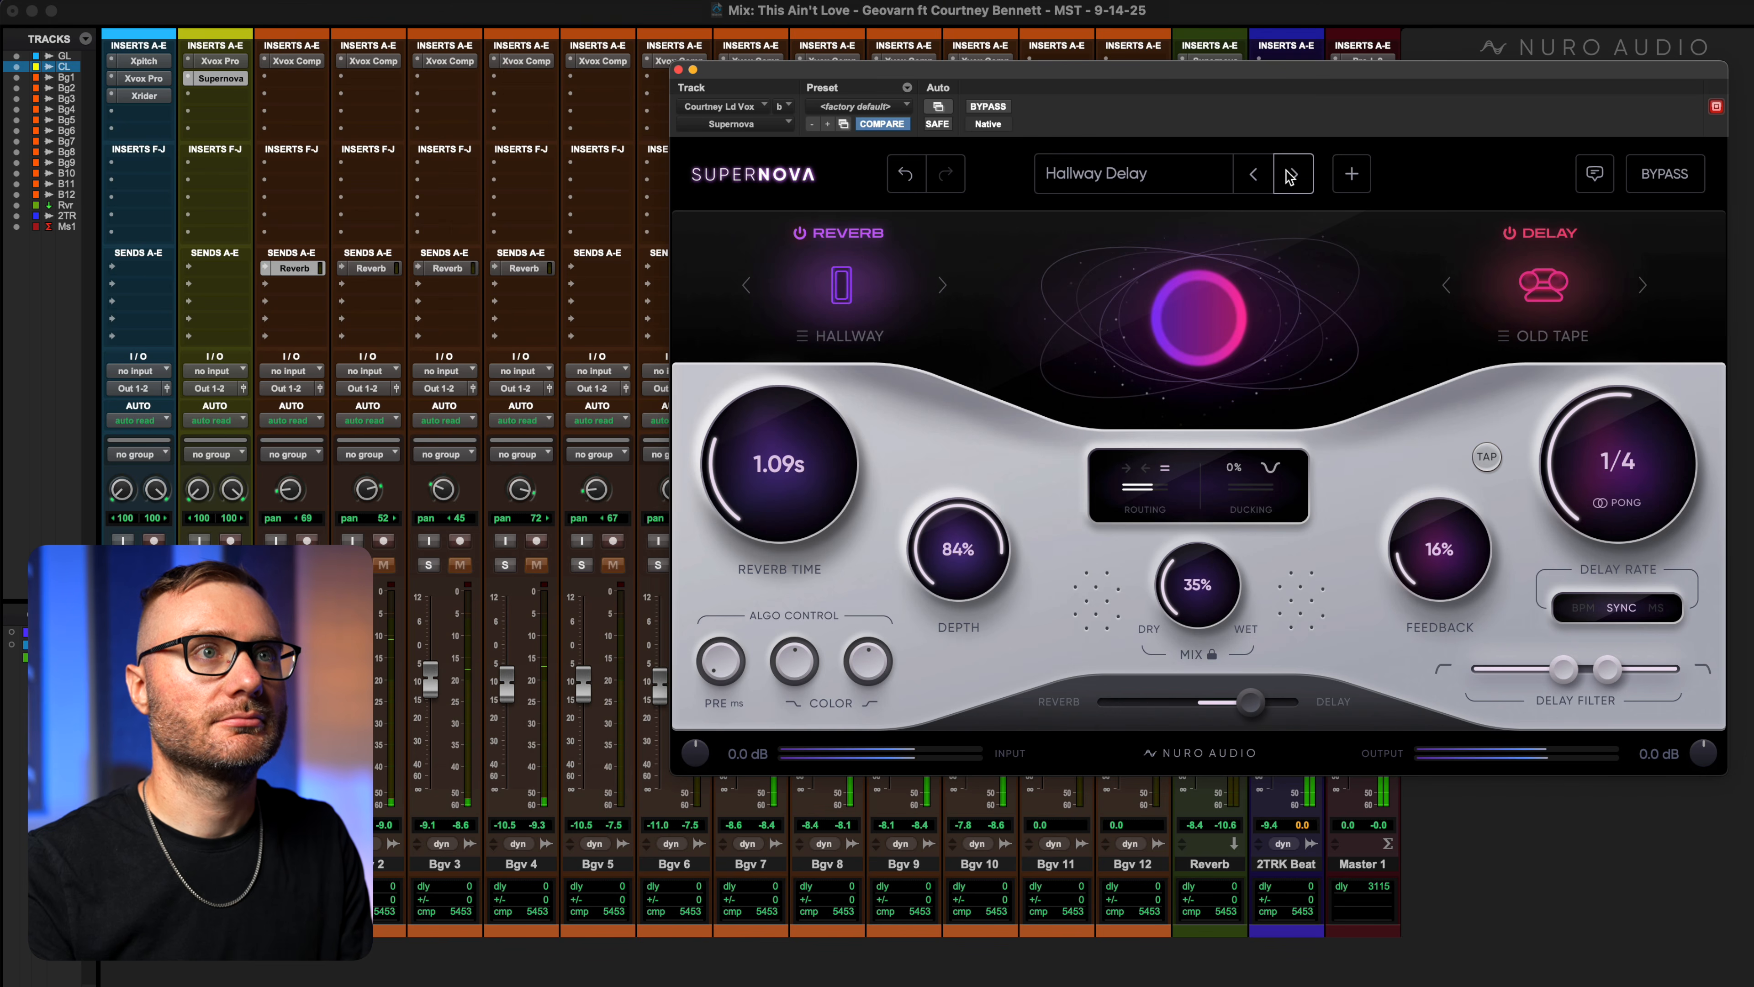
click(1289, 176)
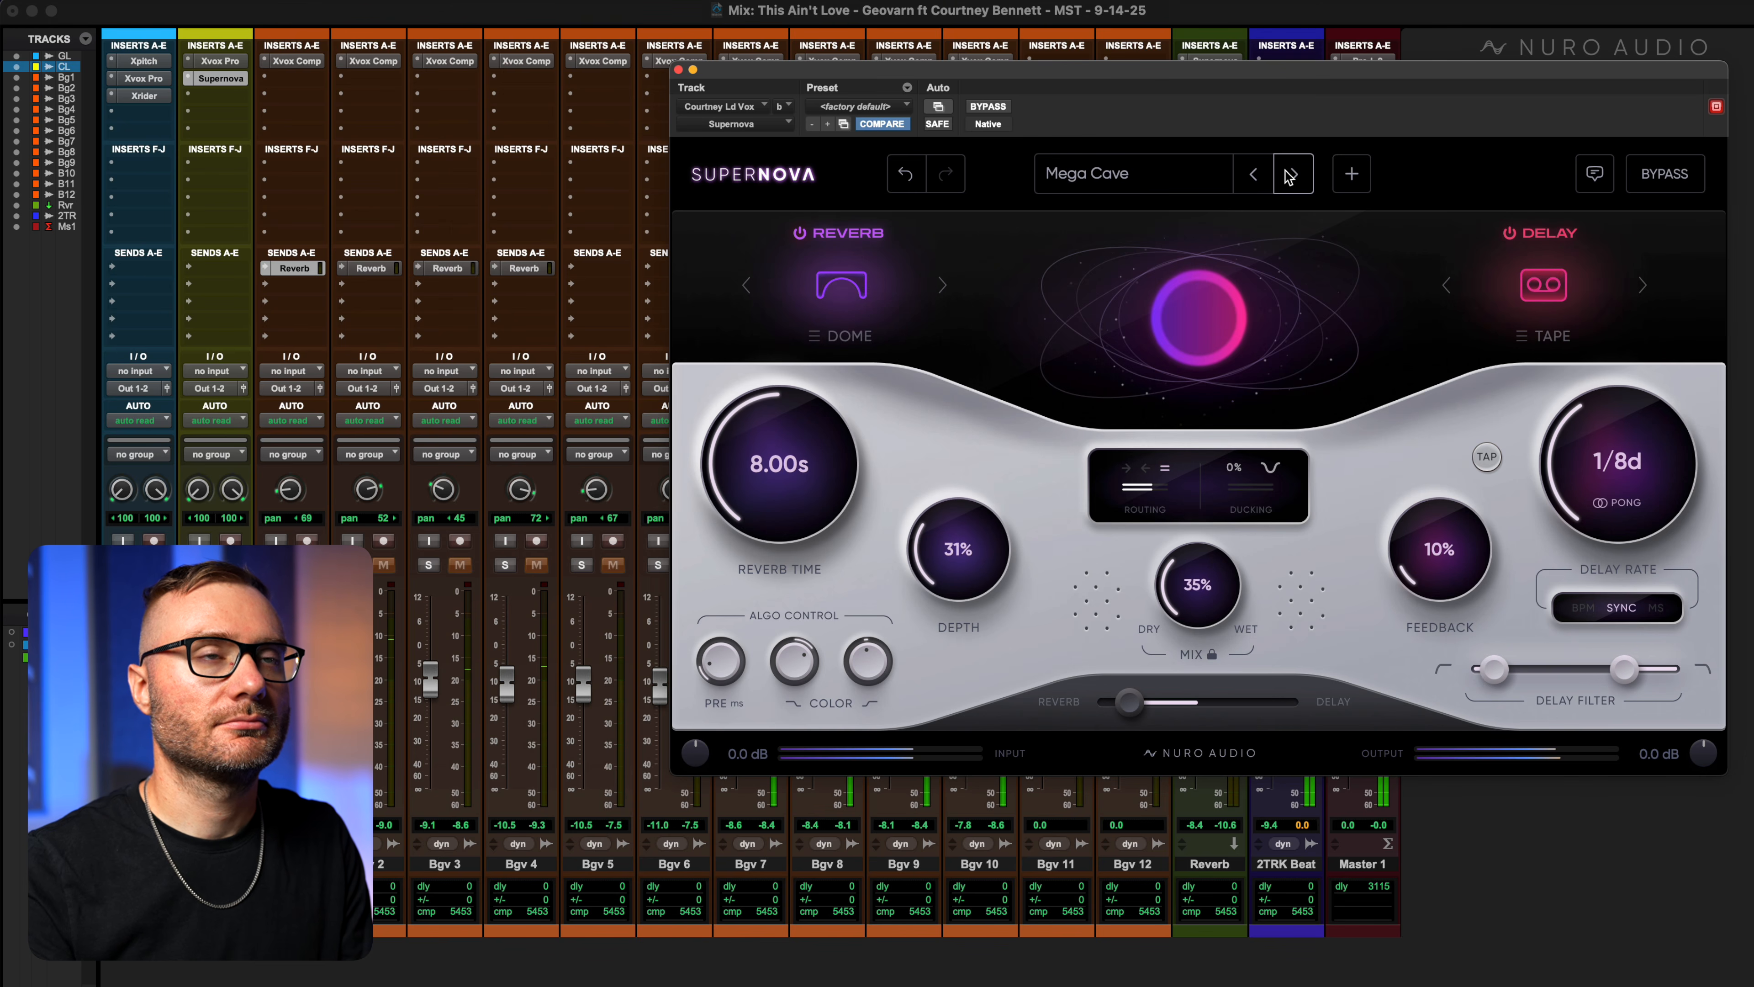
click(1290, 176)
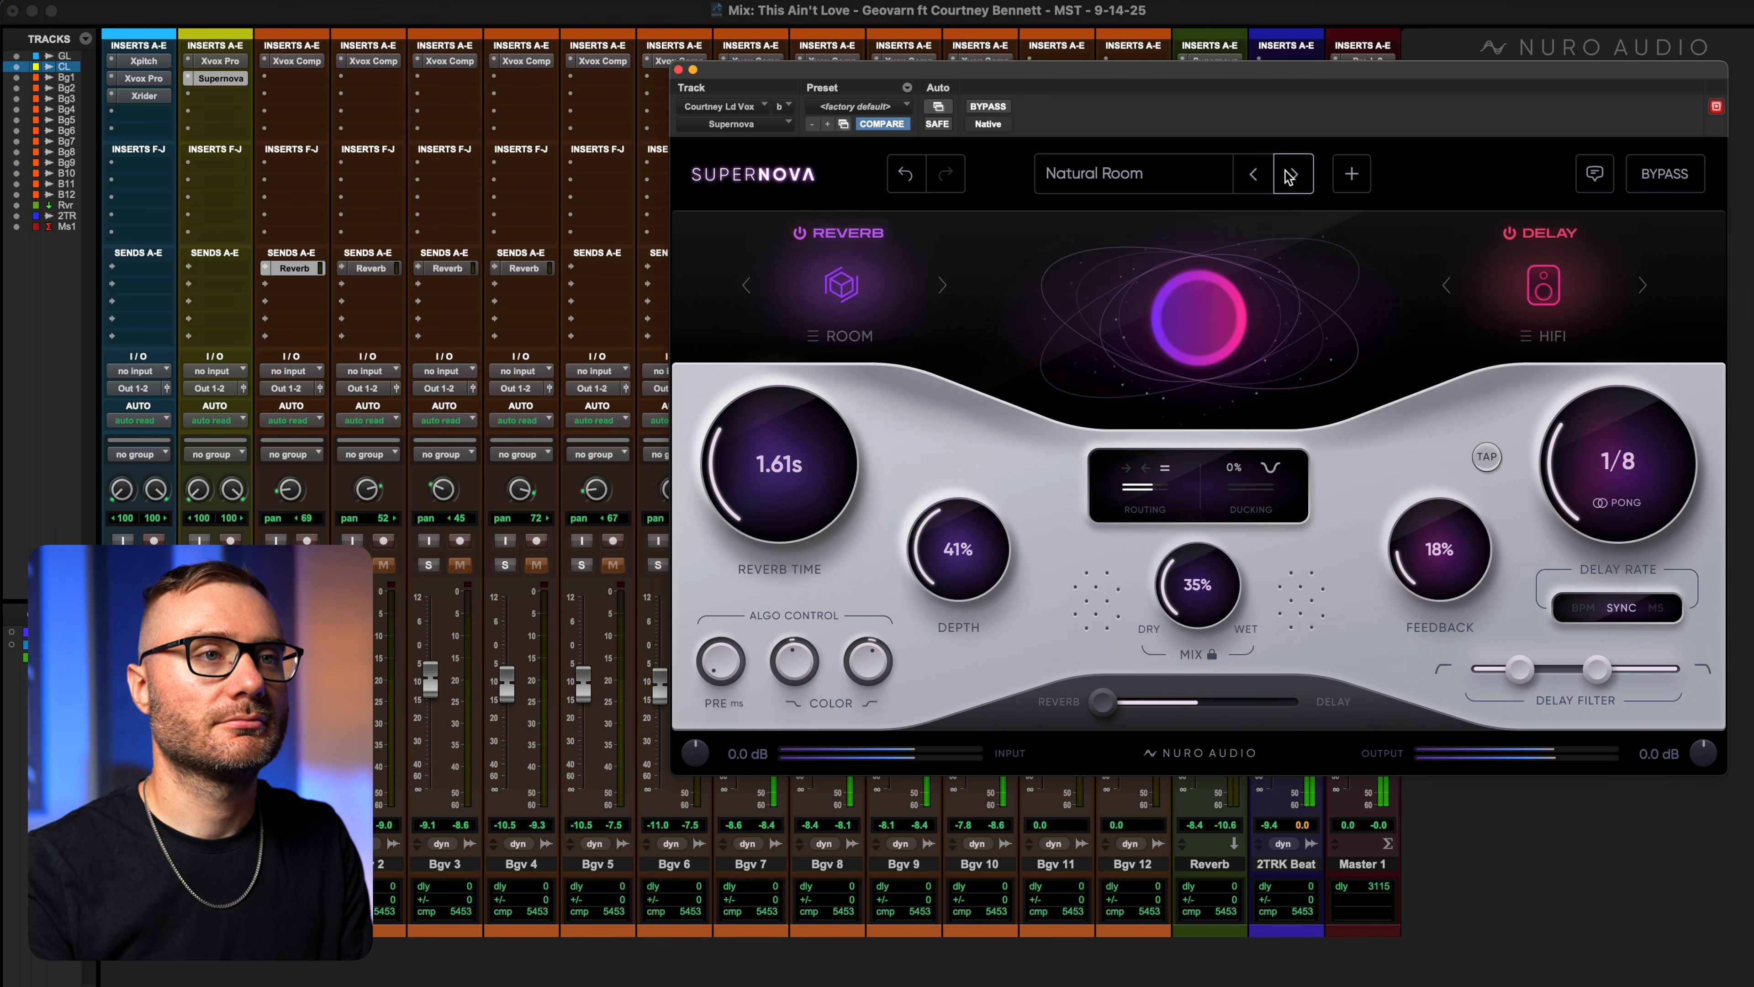
click(1290, 175)
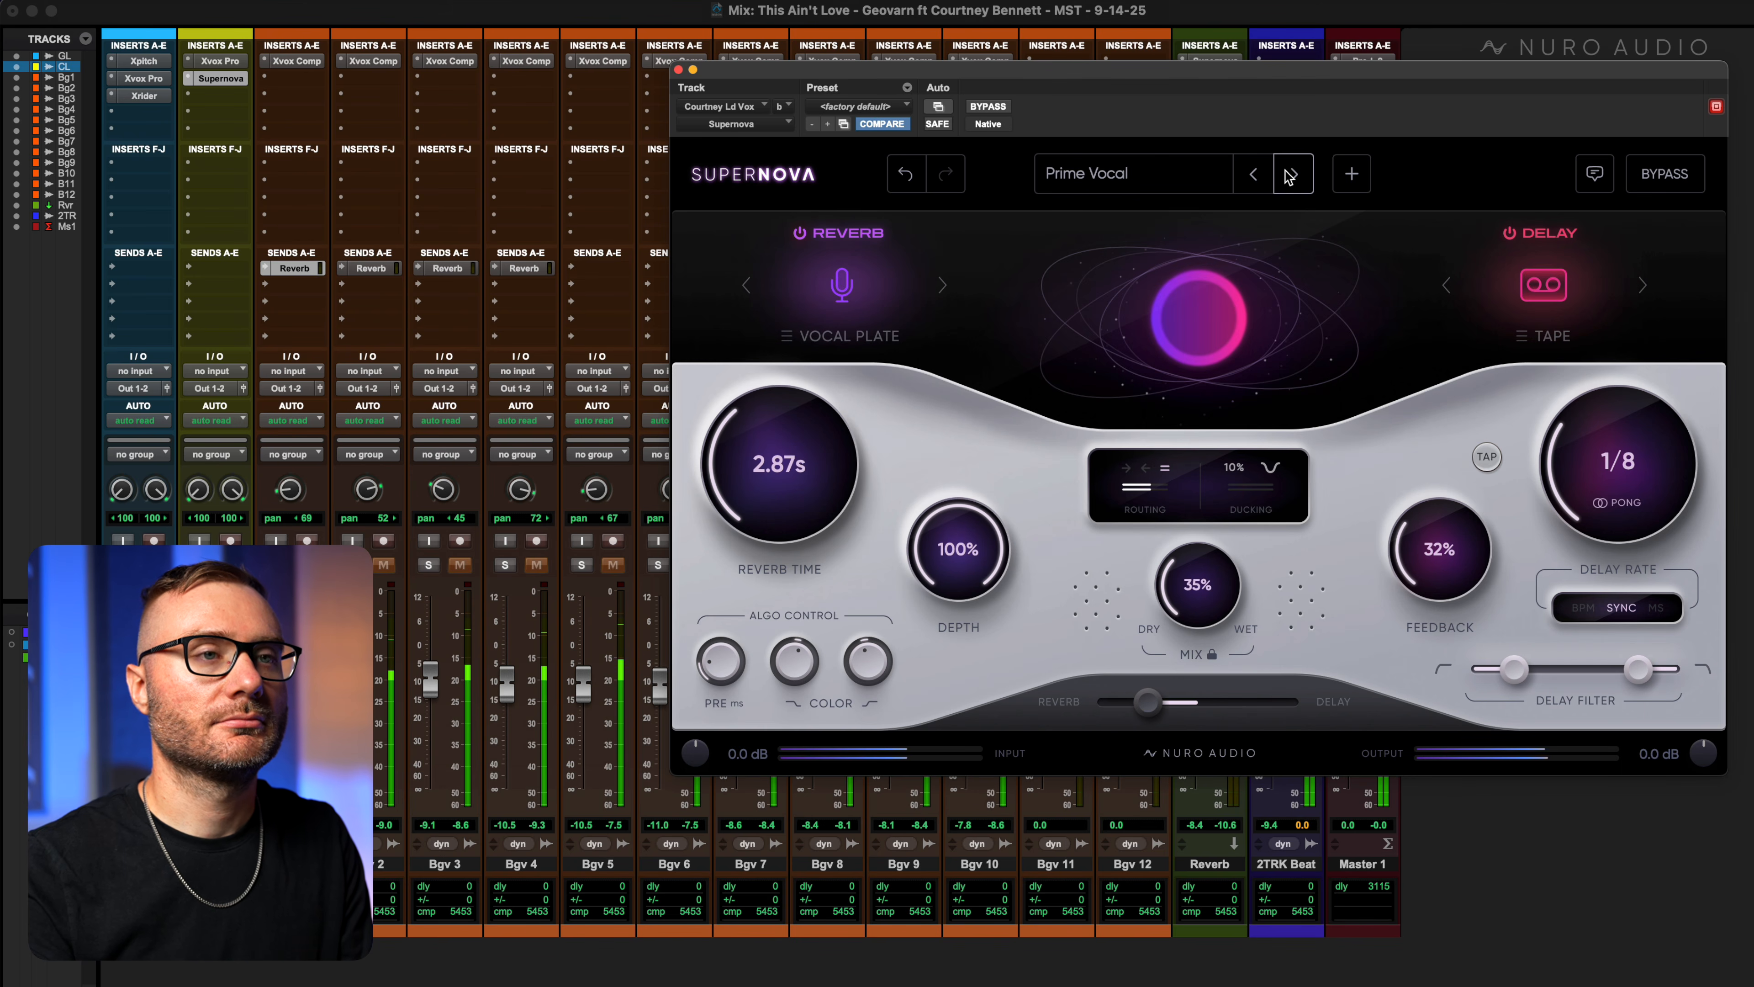
drag(1217, 606, 1218, 608)
click(1294, 182)
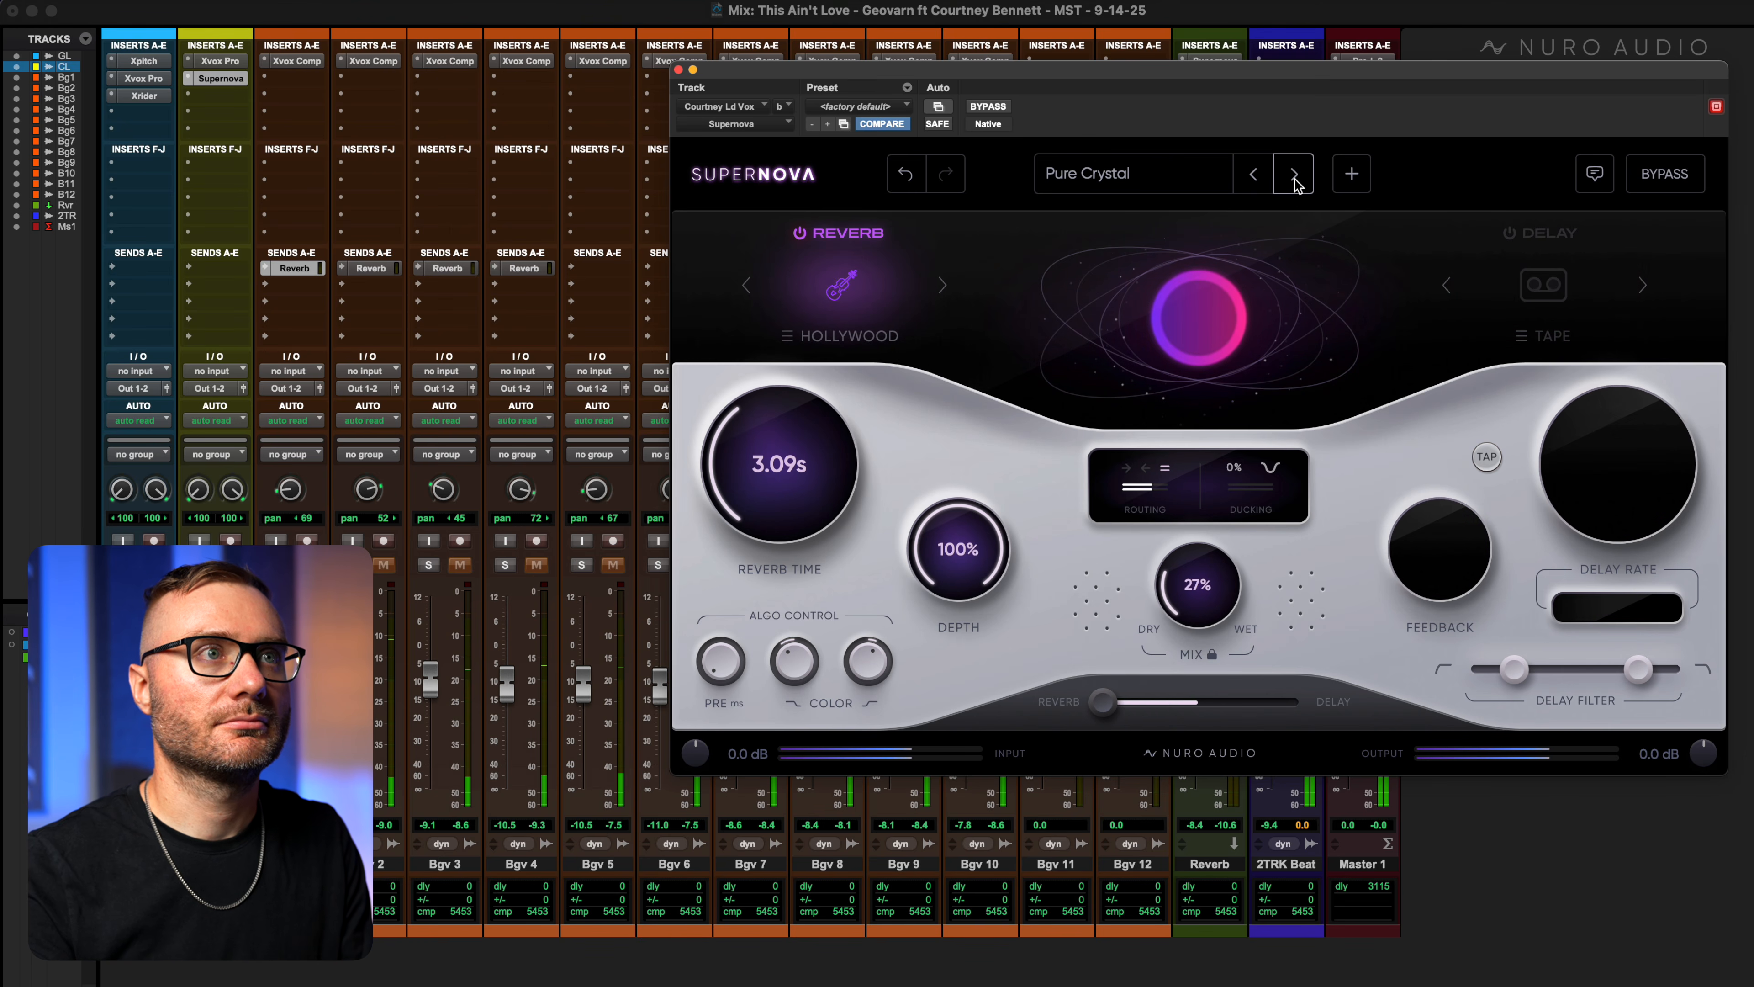
Load the Eighties Magic preset from the 01 Beautiful Spaces category and start playback.
click(1198, 186)
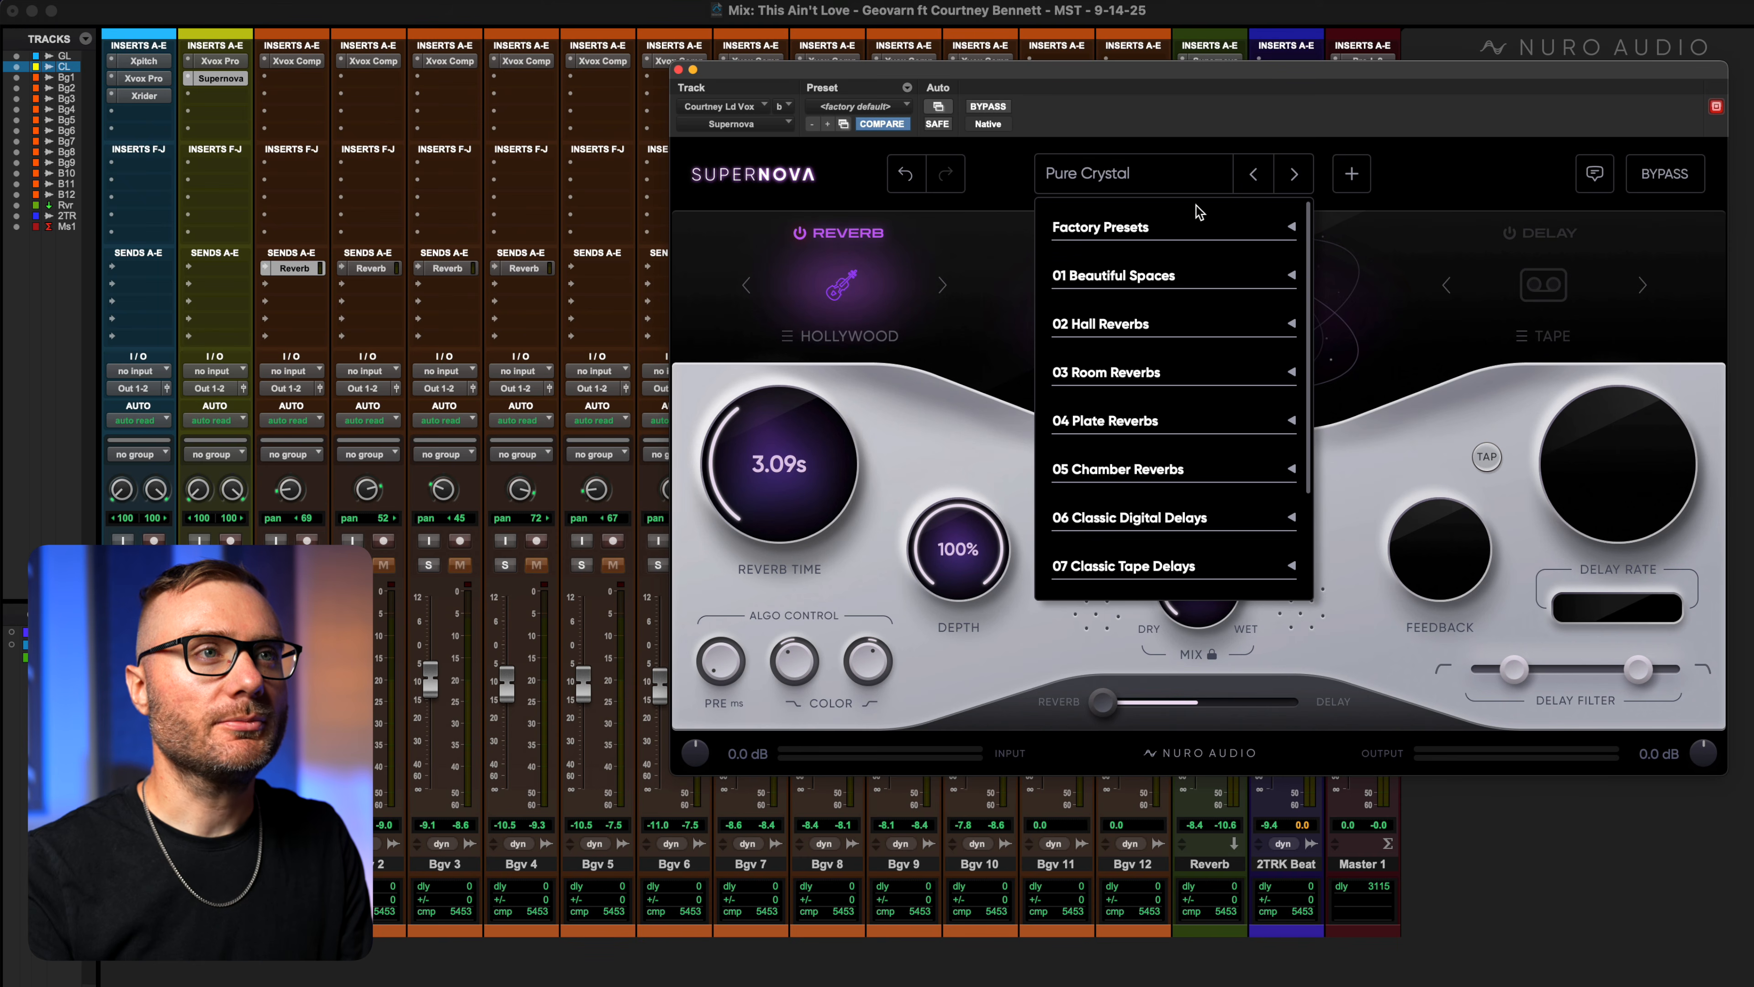
click(1181, 280)
click(1121, 344)
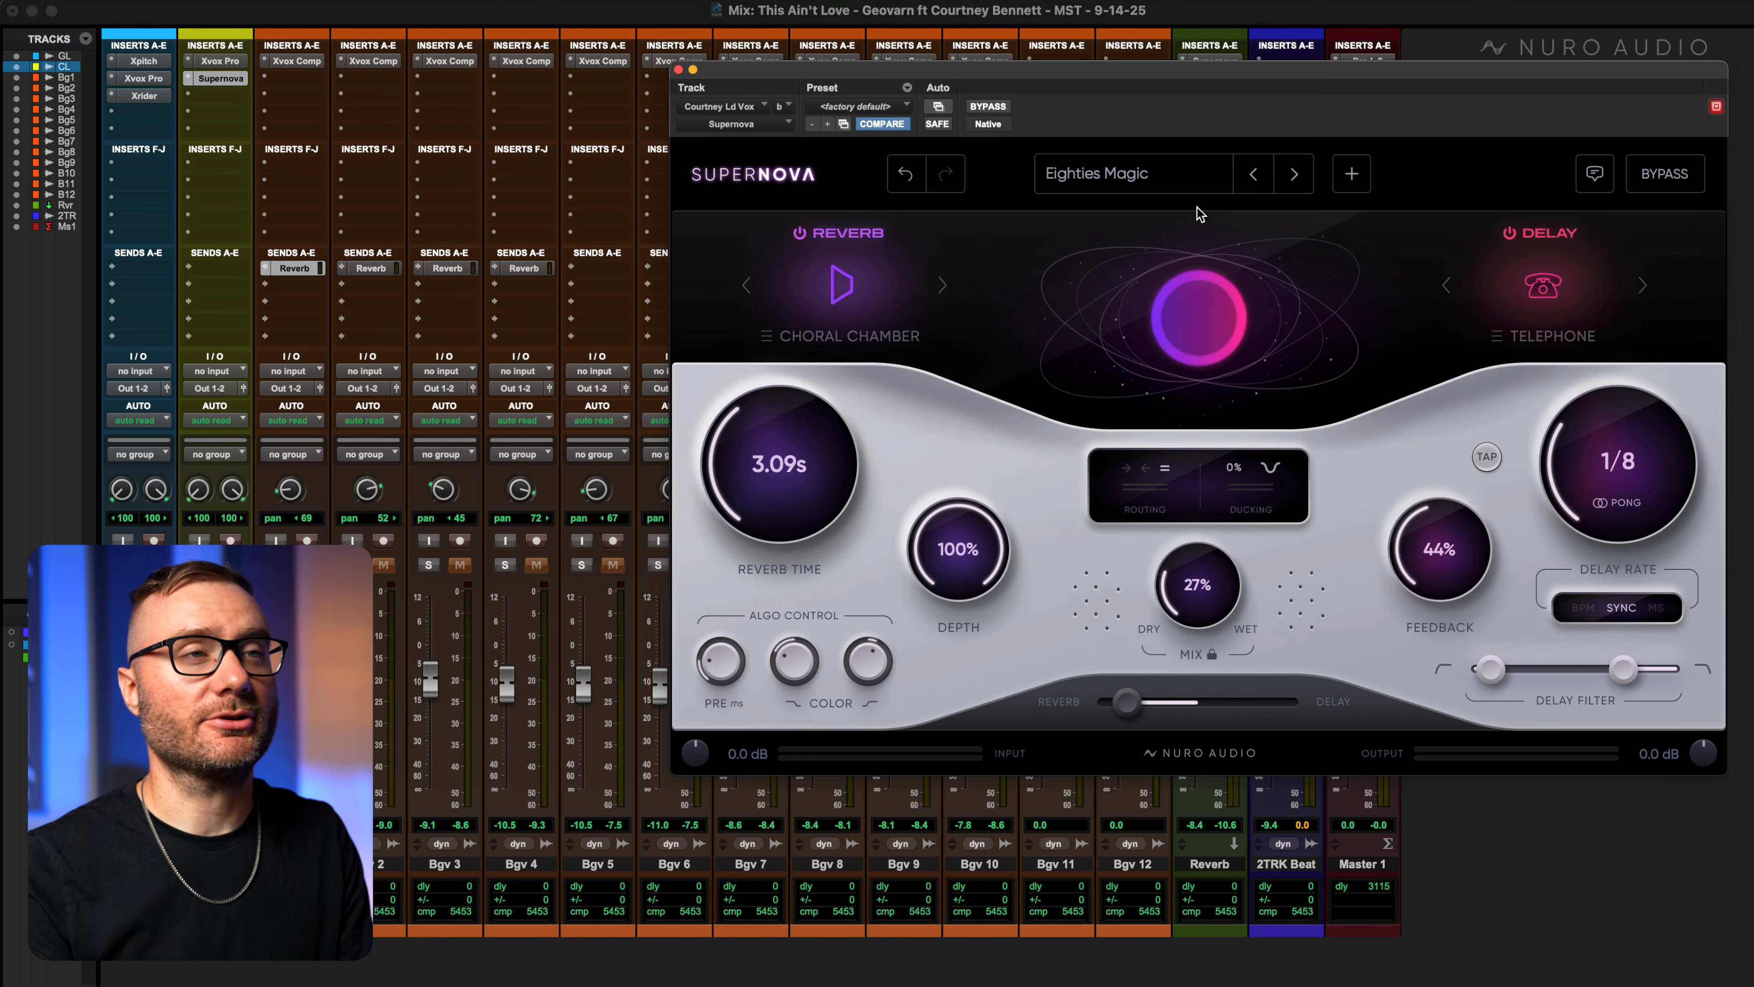
key(space)
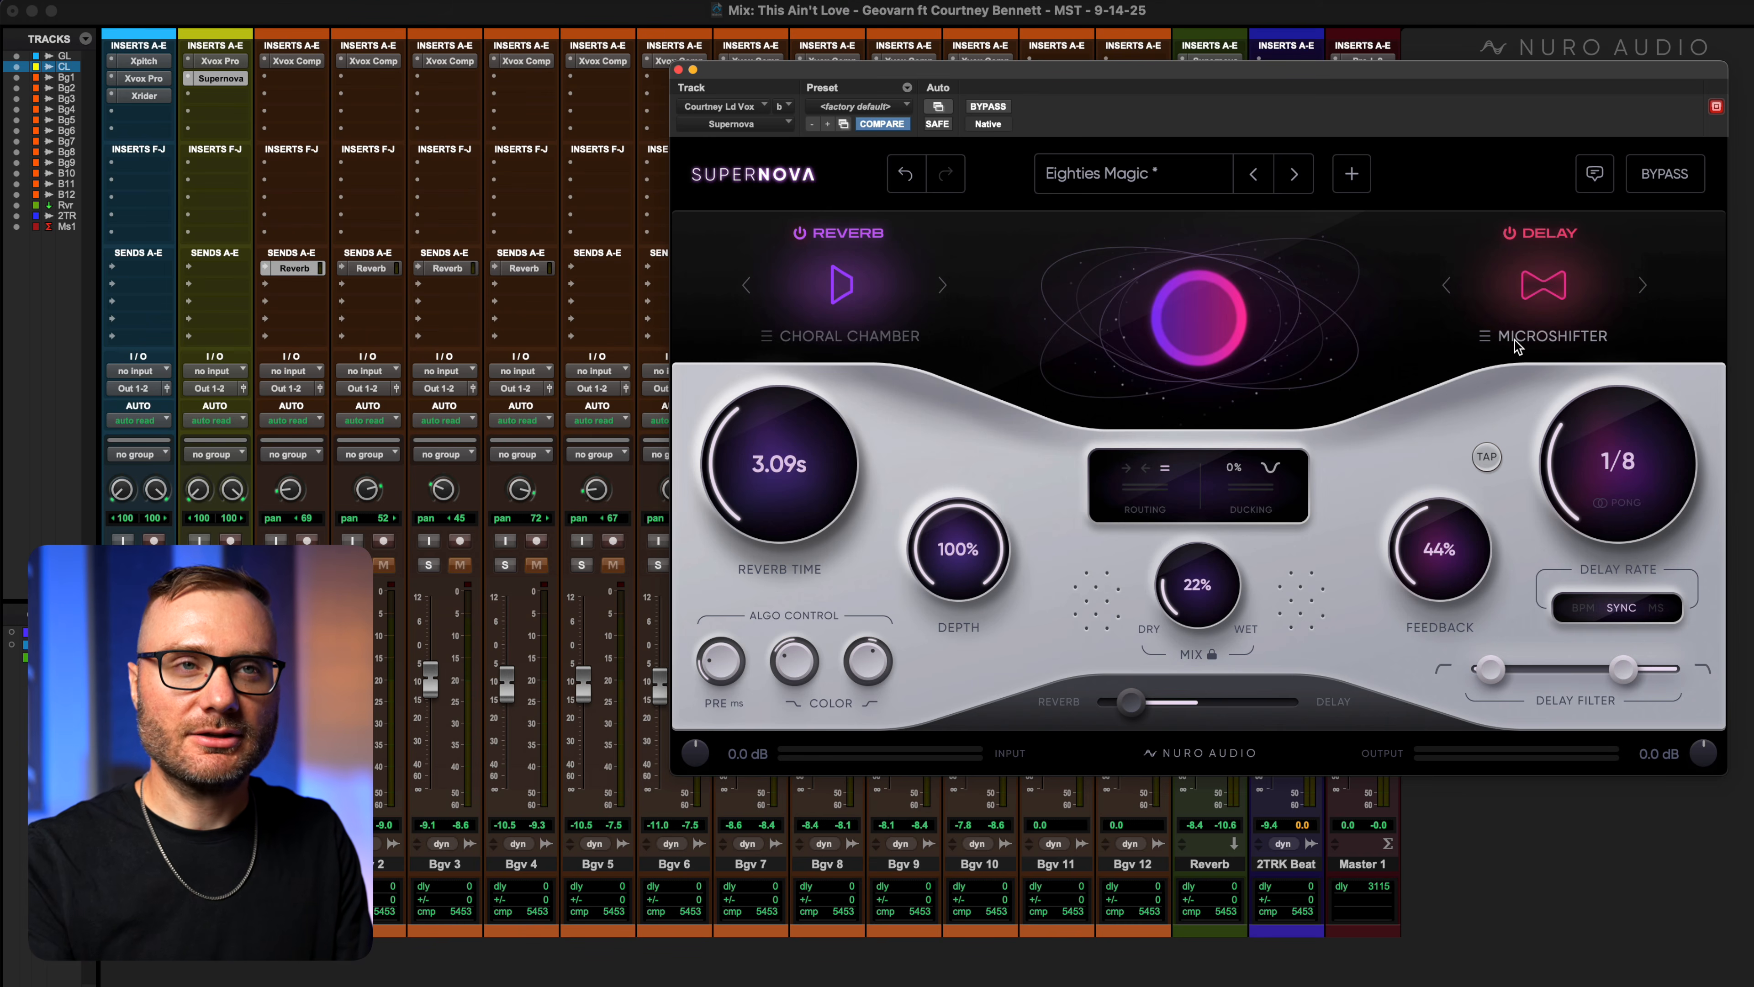
During playback, shift the reverb/delay balance to 90% to feature the Microshifter and adjust the Mix by ear to 39%.
key(space)
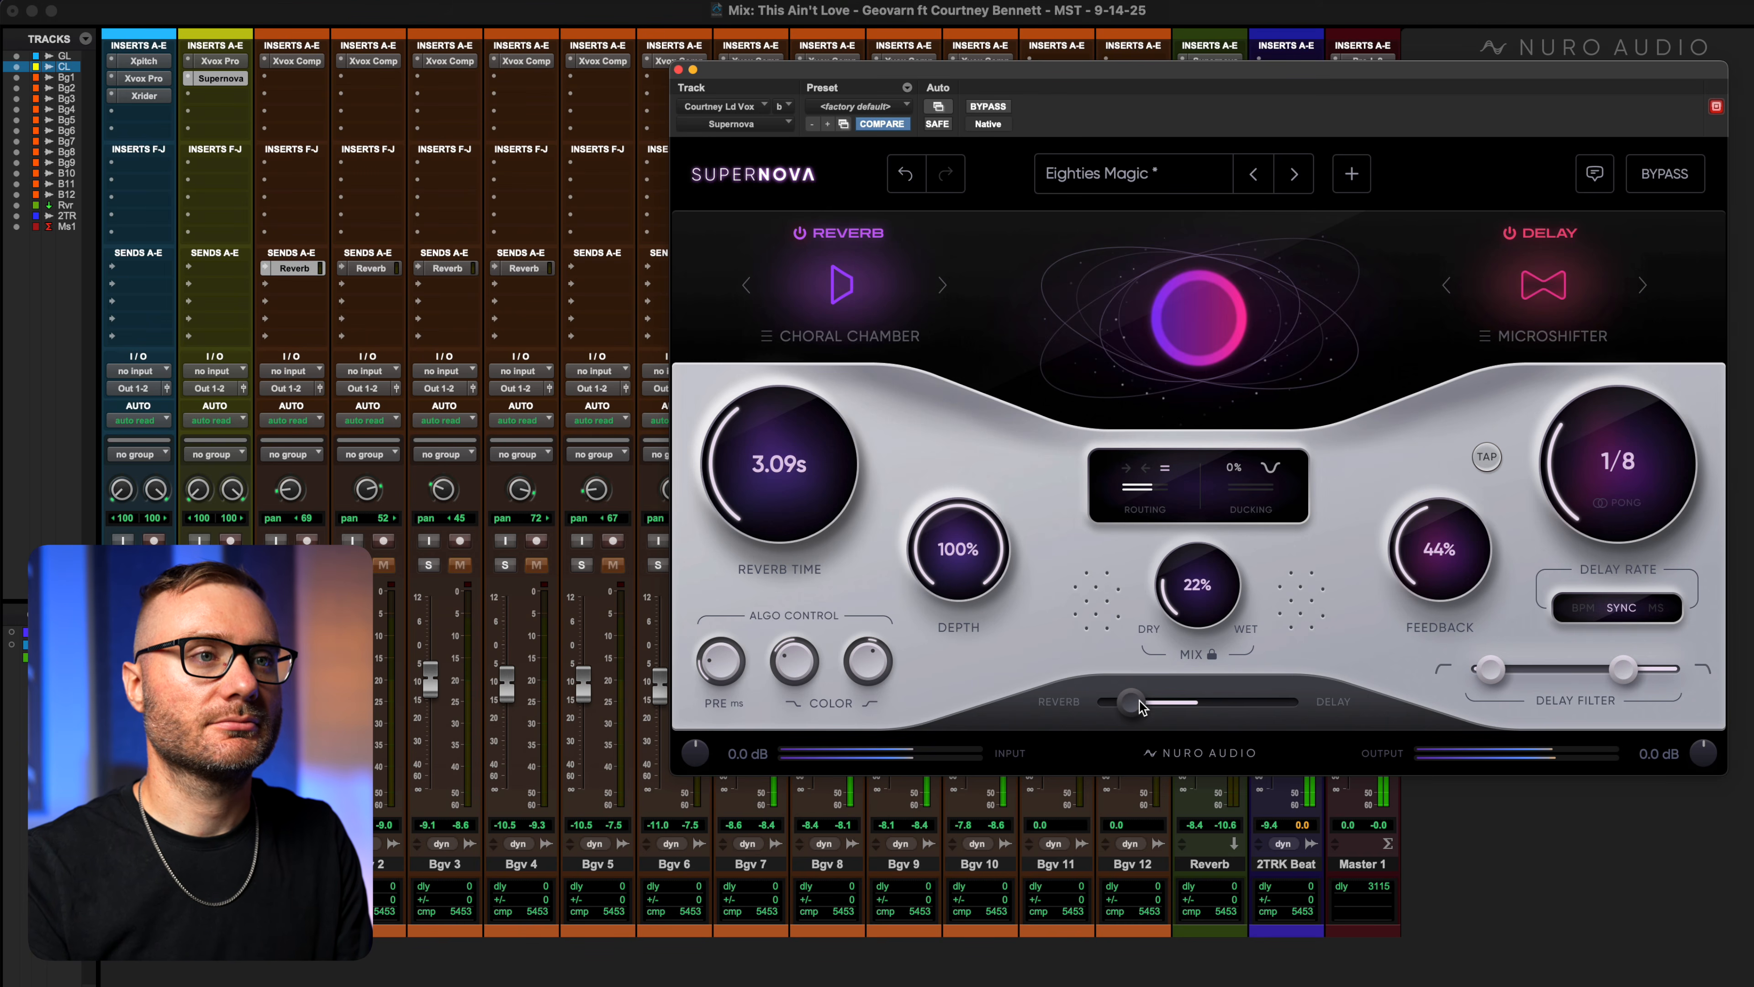
drag(1130, 711, 1285, 717)
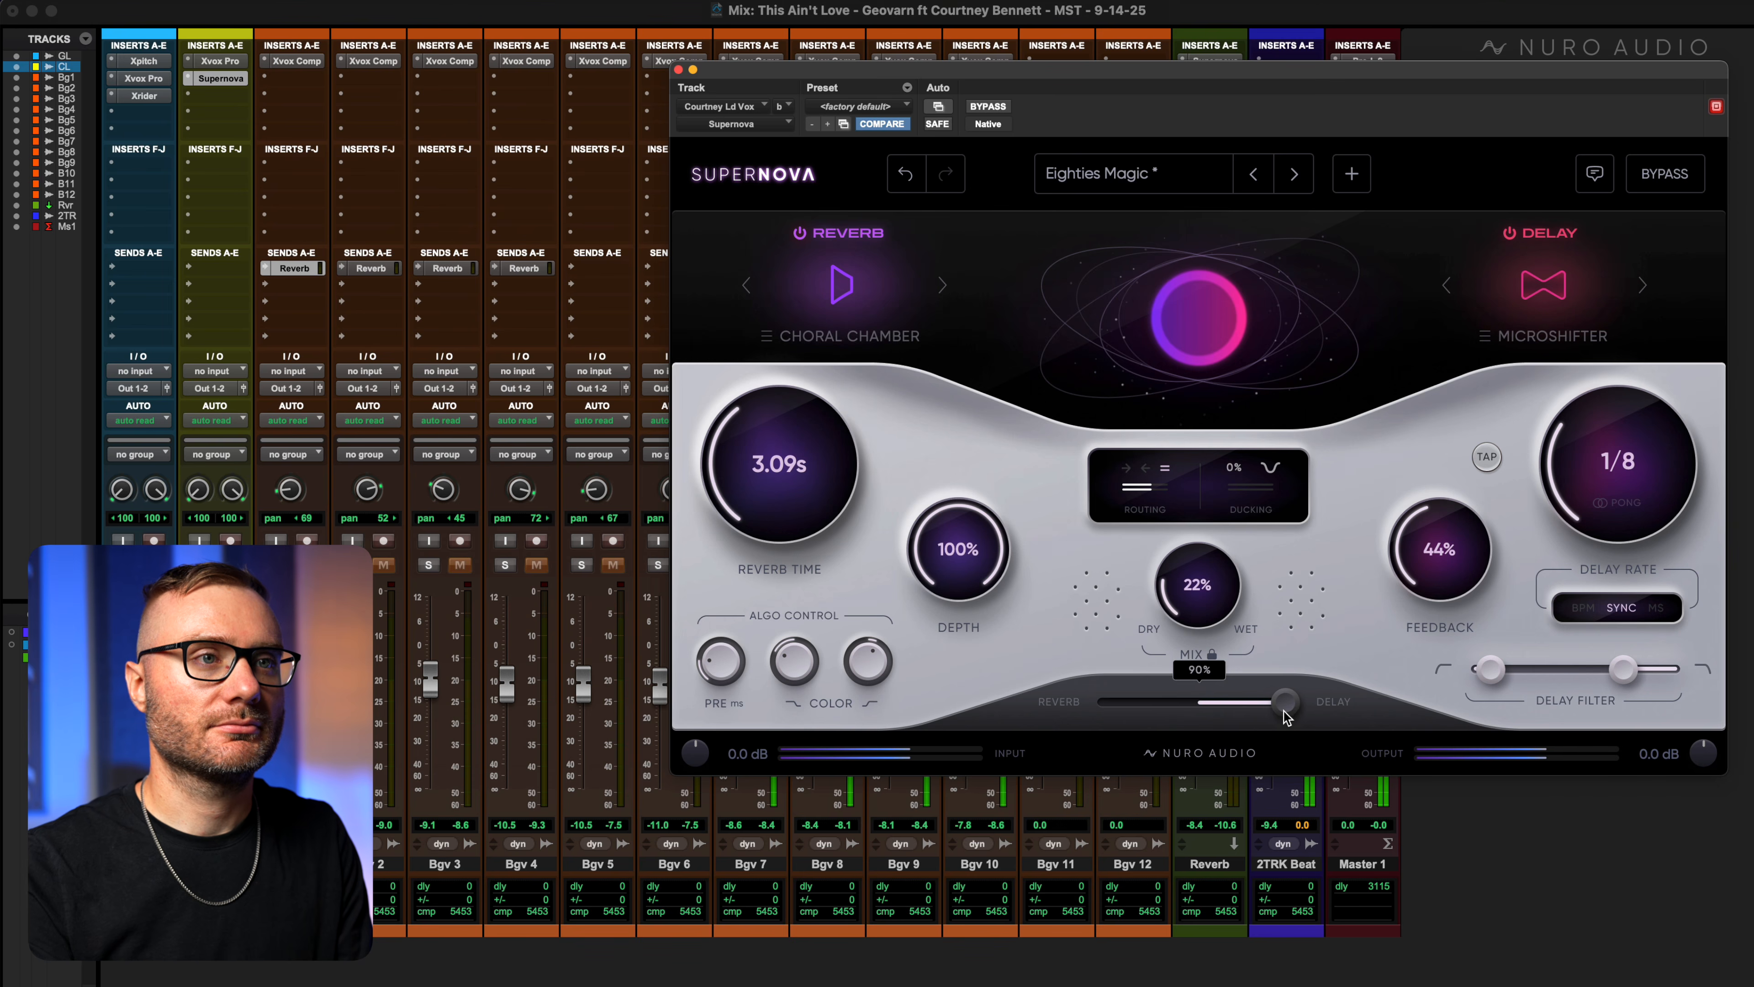
drag(1223, 608, 1256, 489)
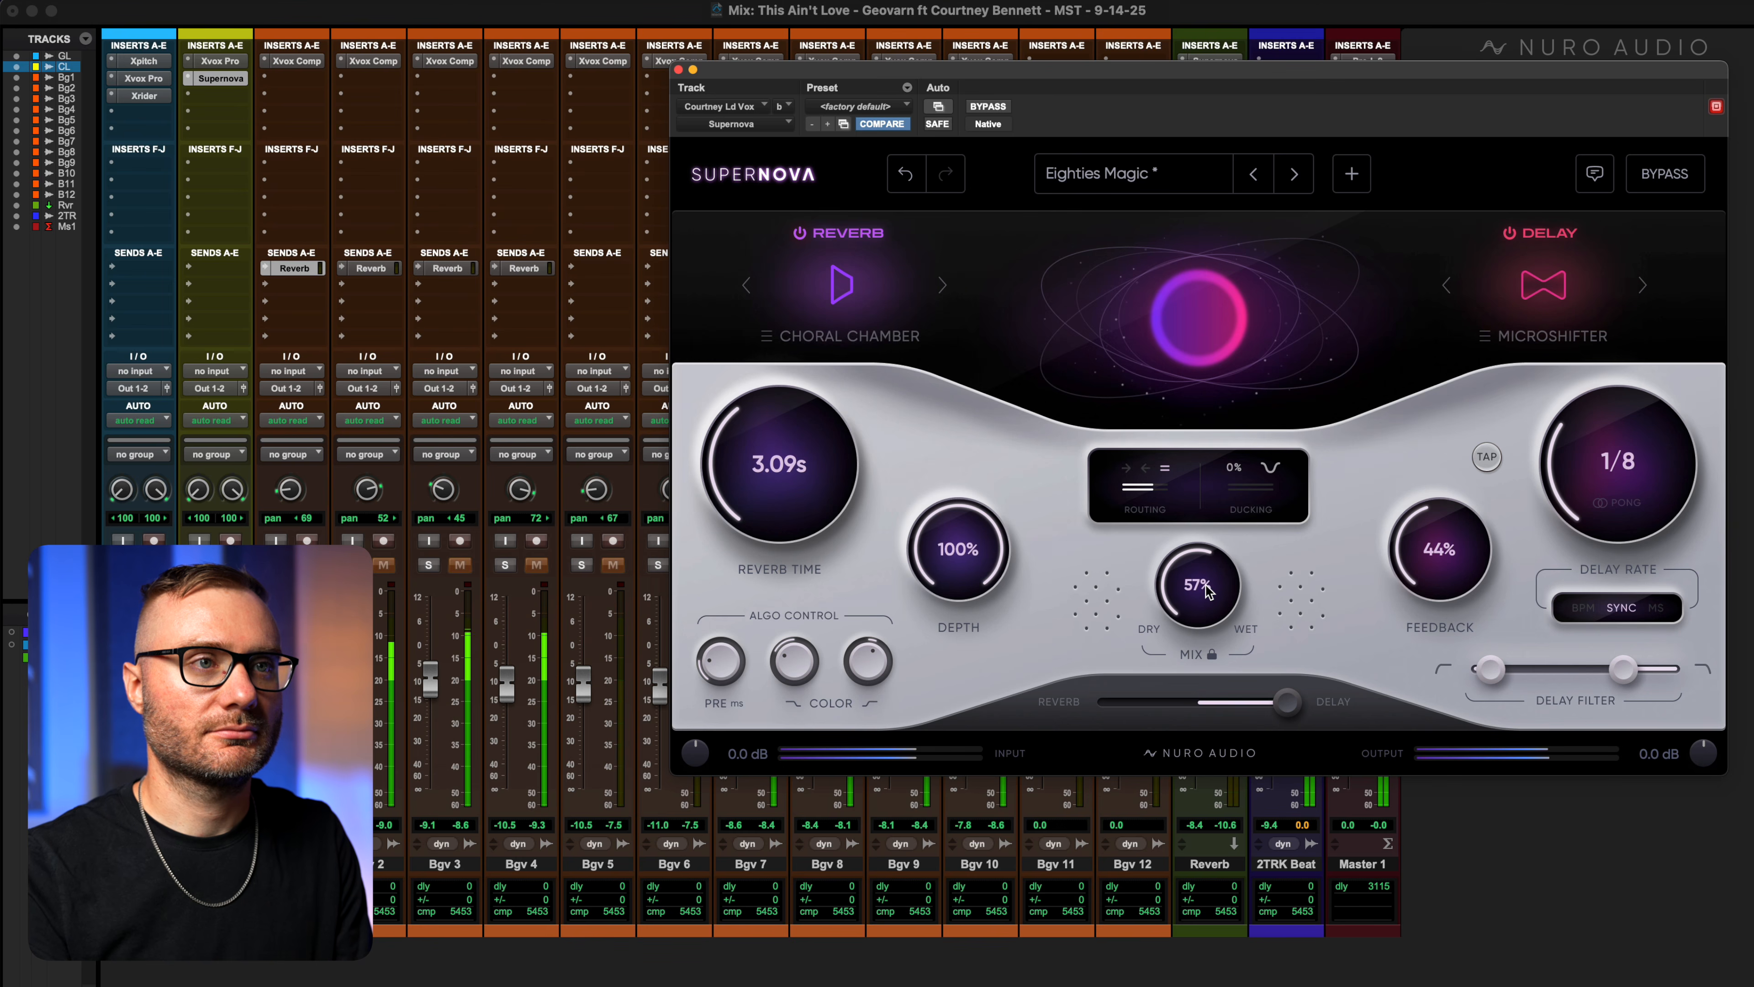
drag(1207, 590, 1177, 644)
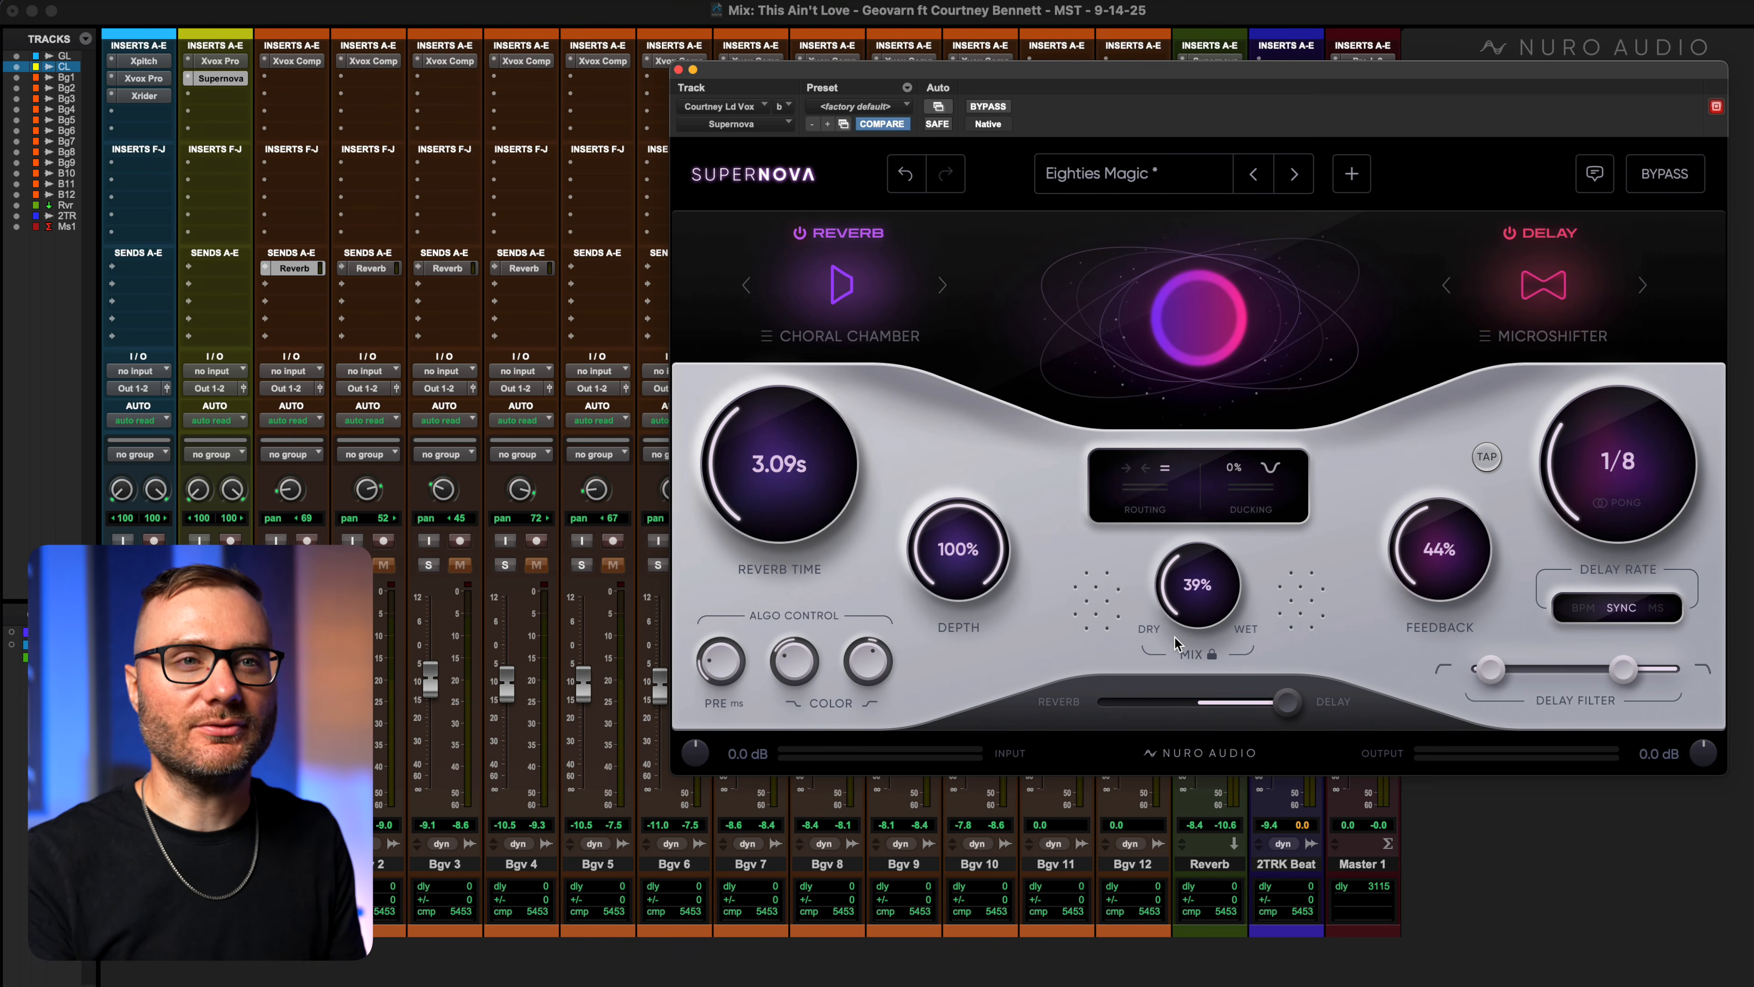
Set the delay filter's low cut to about 266 Hz and raise its high cut during playback.
drag(1656, 667, 1658, 676)
drag(1486, 670, 1518, 673)
key(space)
drag(1645, 675, 1659, 677)
drag(1525, 671, 1542, 680)
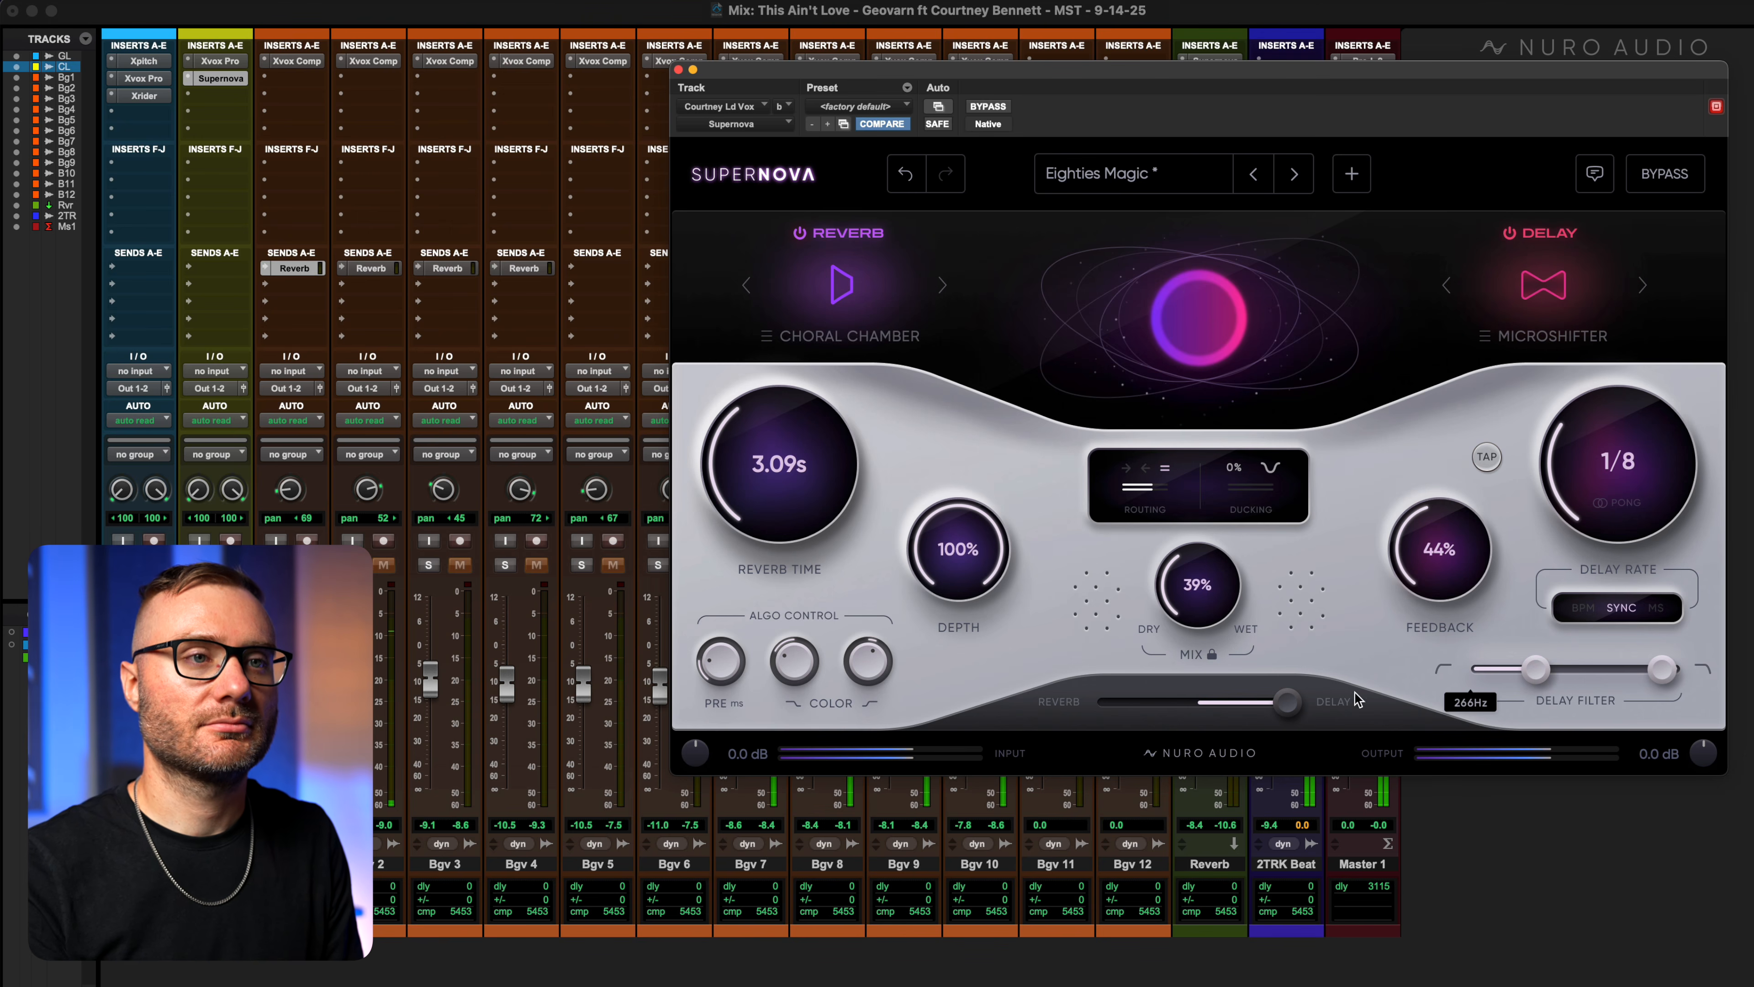
Set the reverb/delay balance to 24% and reduce Supernova's Mix to 22%.
drag(1288, 703, 1173, 709)
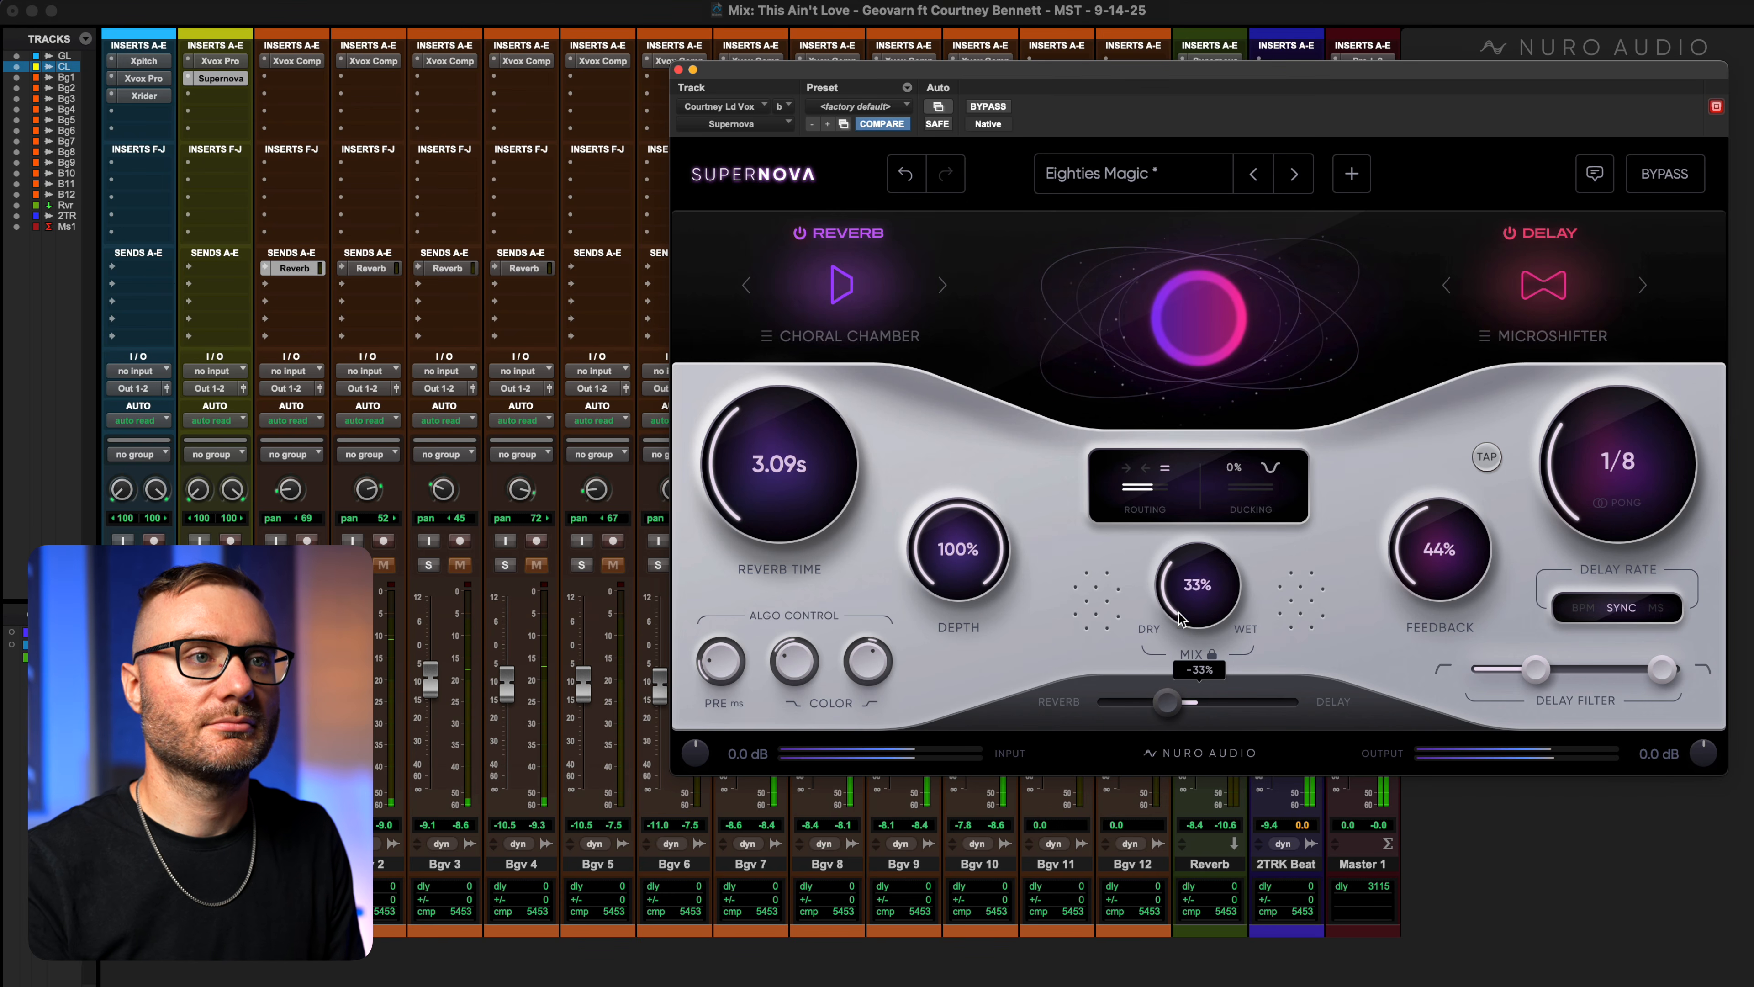
mouse_move(1172, 704)
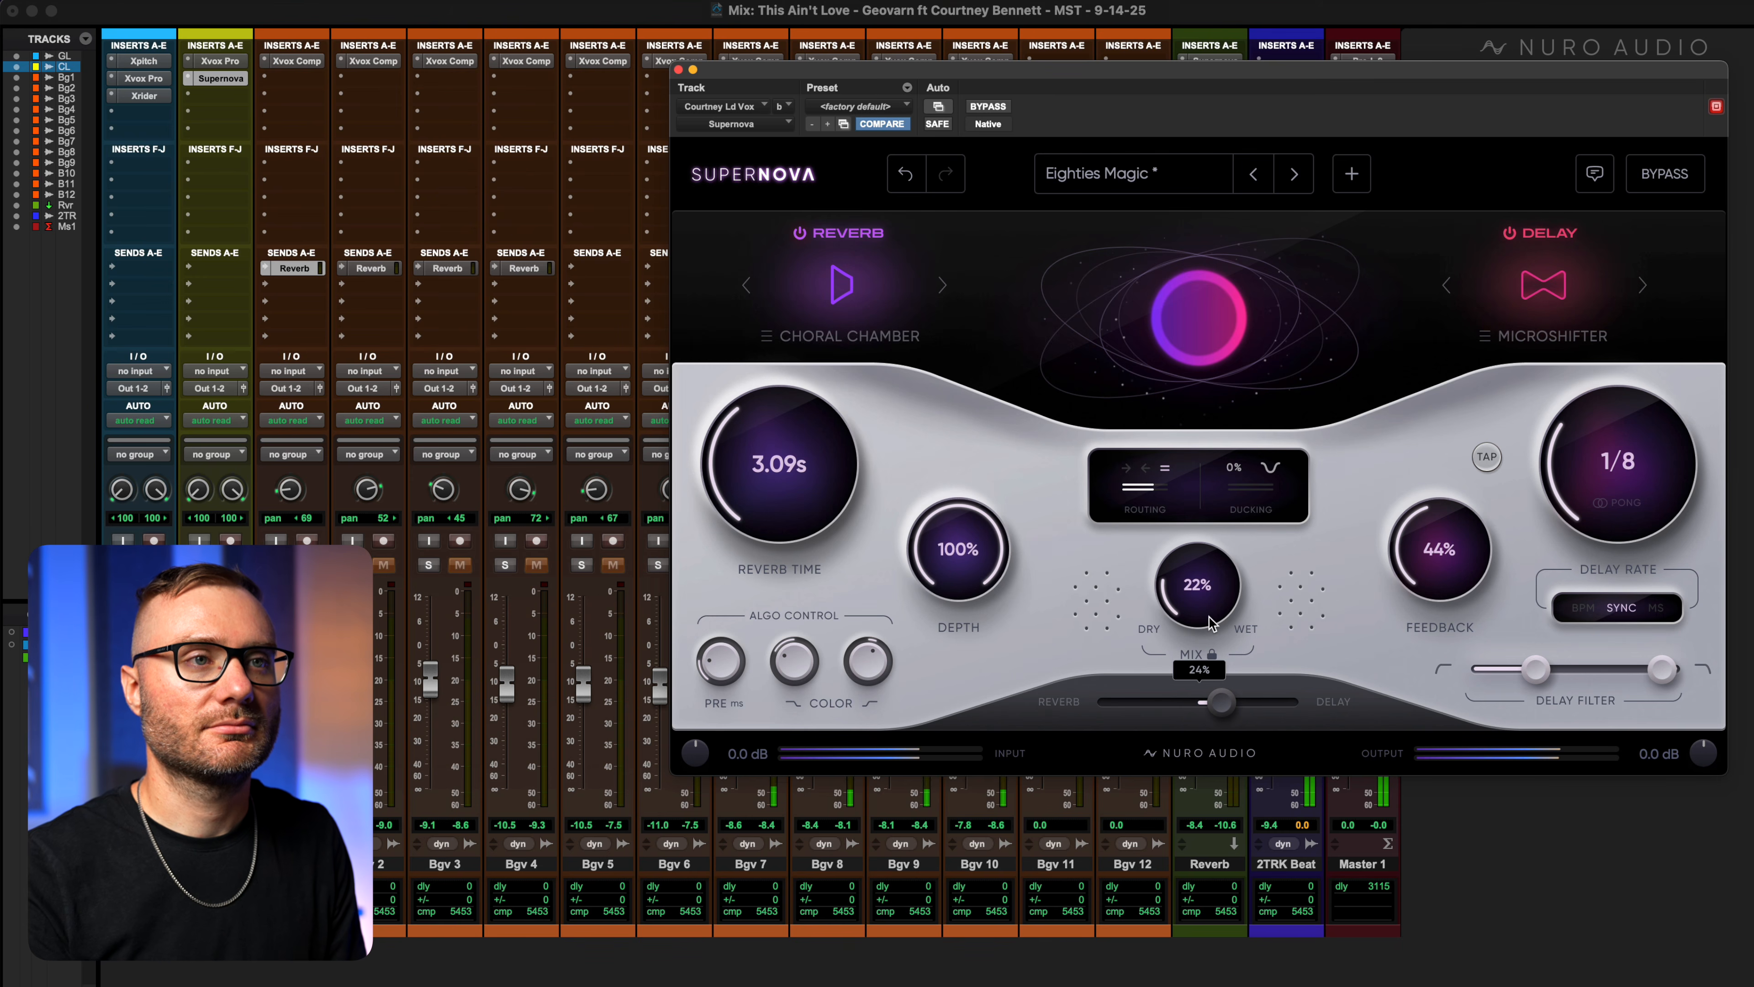
Compare the lead vocal with the Microshifter delay off and on while sweeping the Mix up and down.
click(1509, 233)
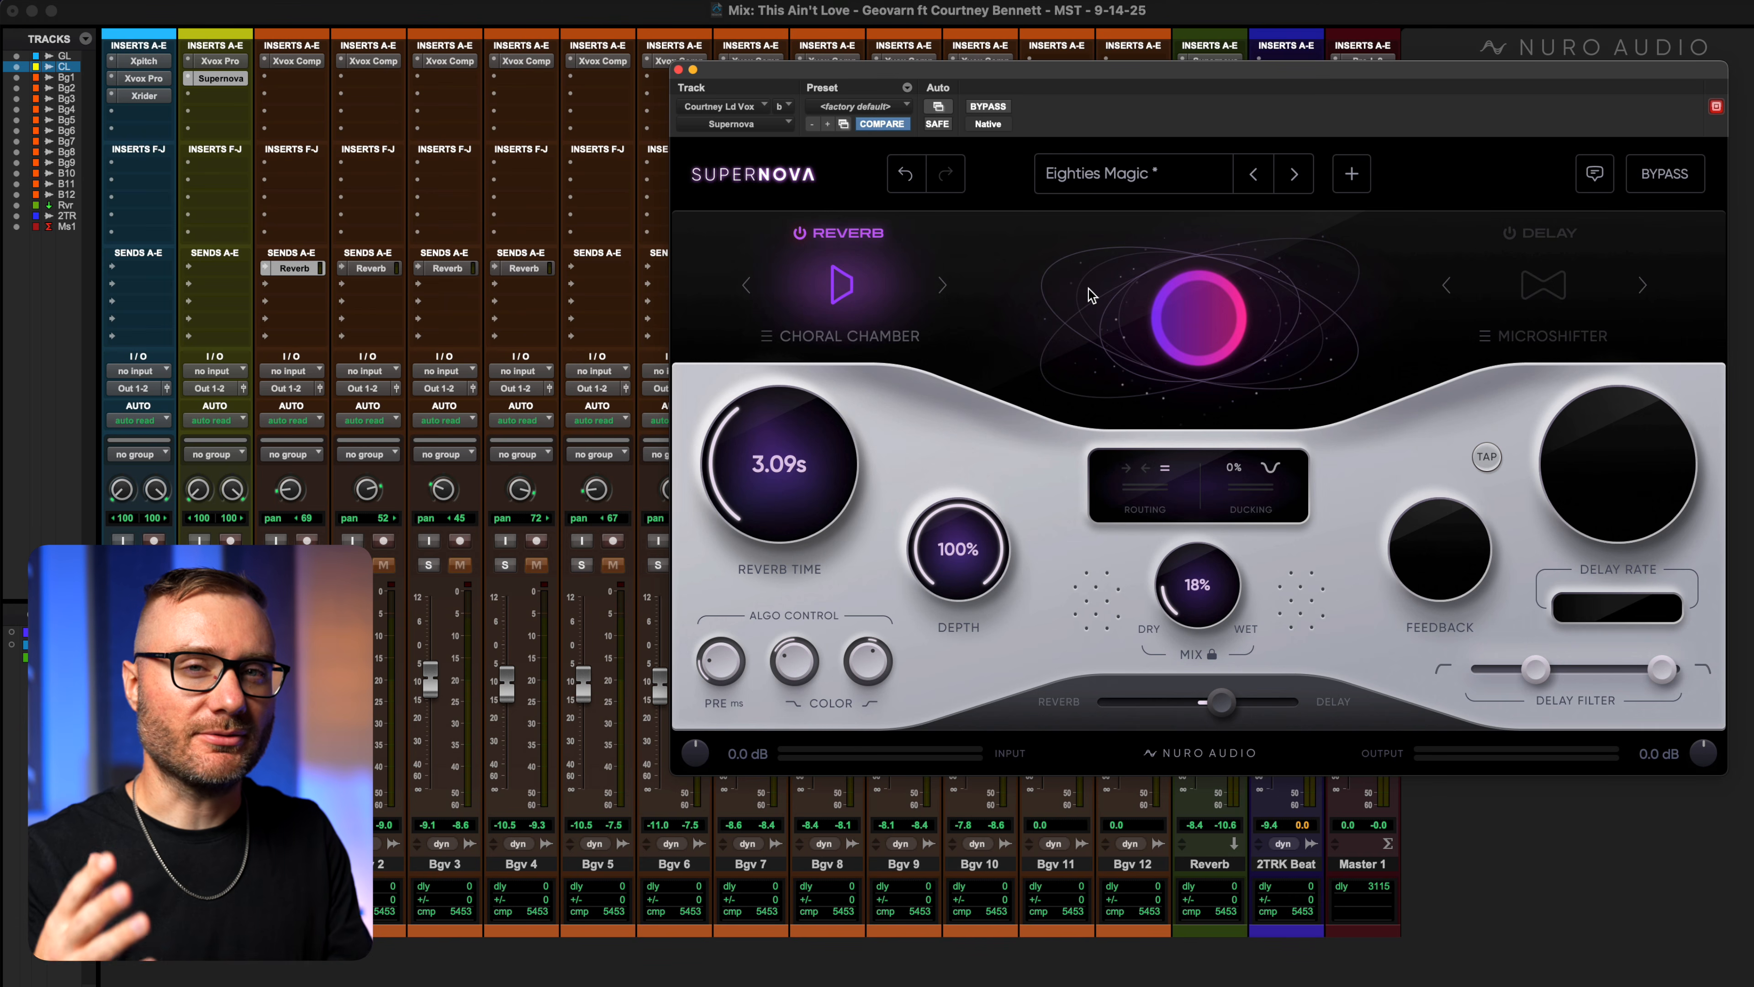
drag(1210, 598, 1226, 449)
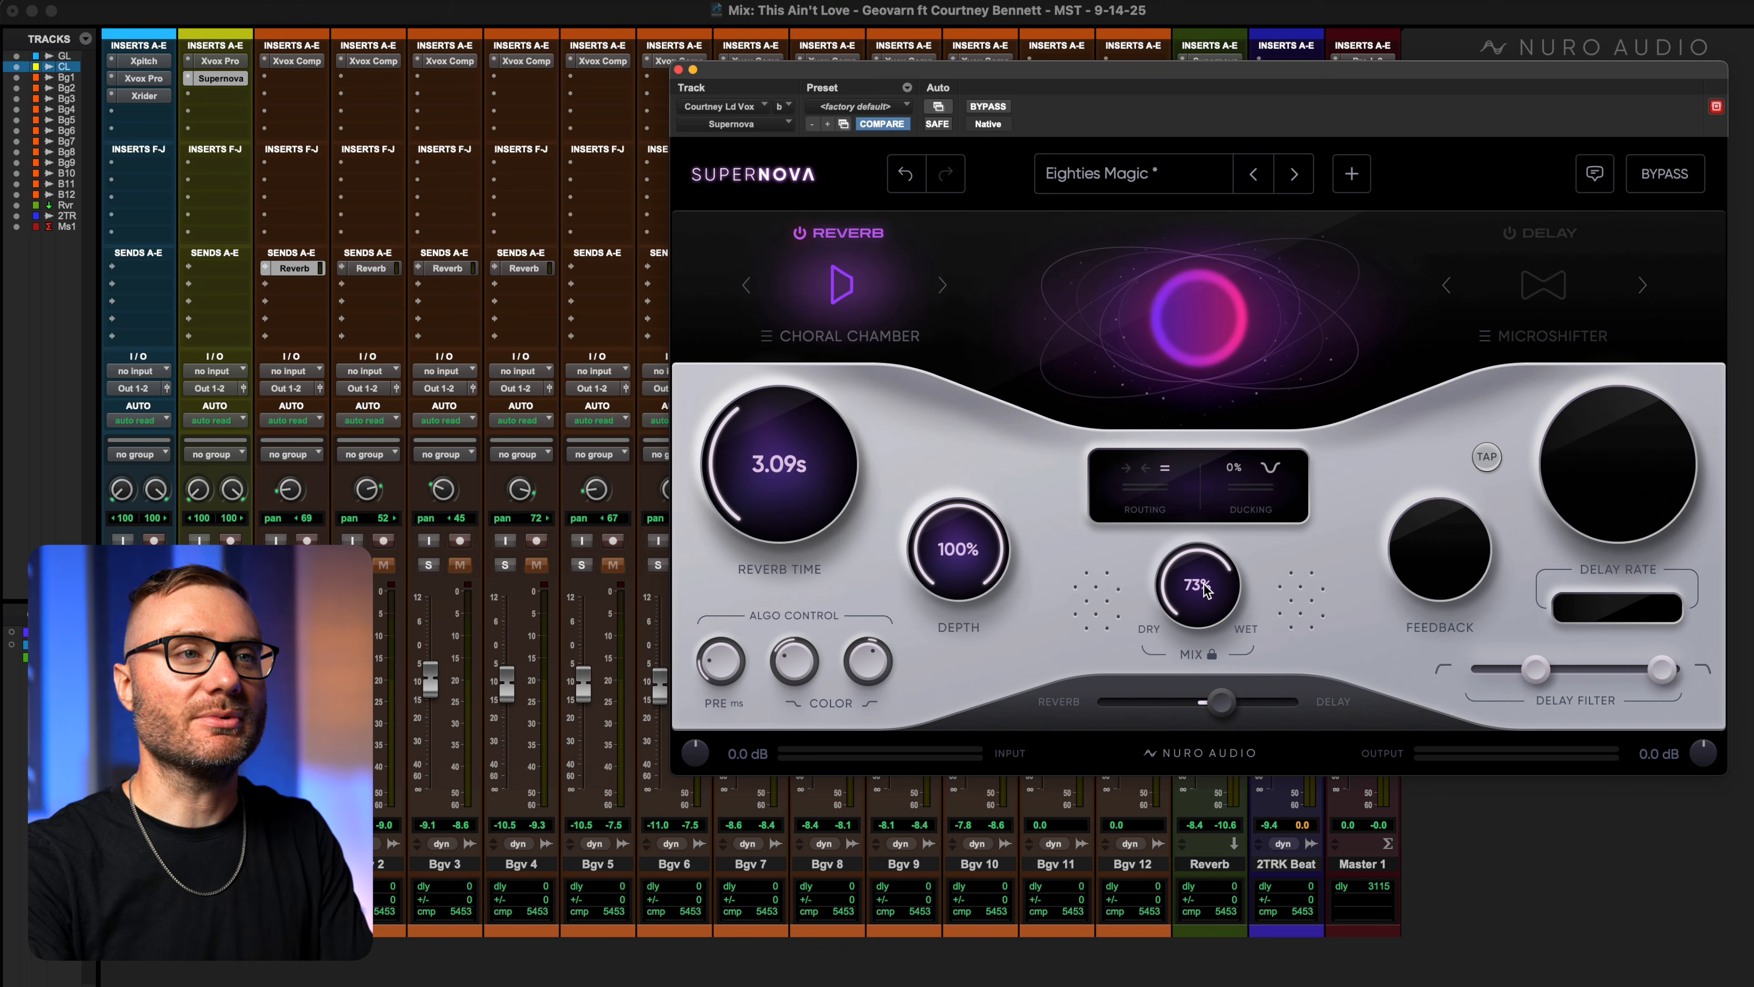
drag(1204, 589, 1181, 692)
click(1509, 233)
drag(1205, 588, 1209, 563)
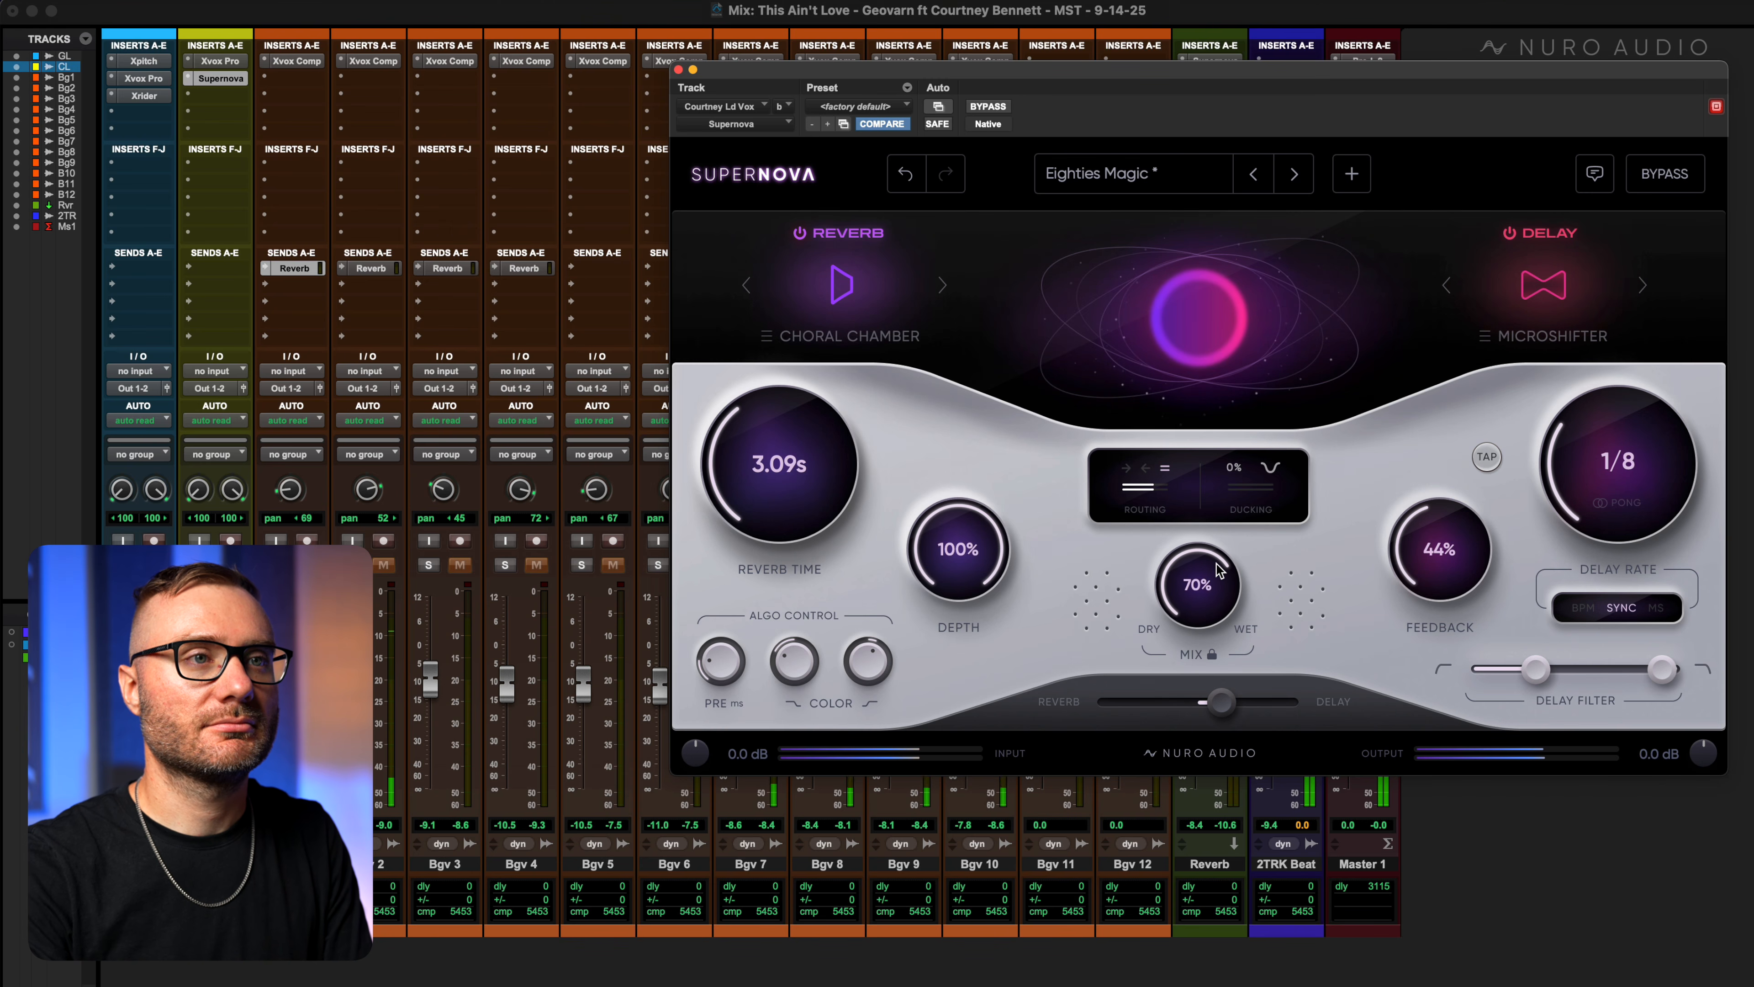
drag(1217, 568, 1192, 622)
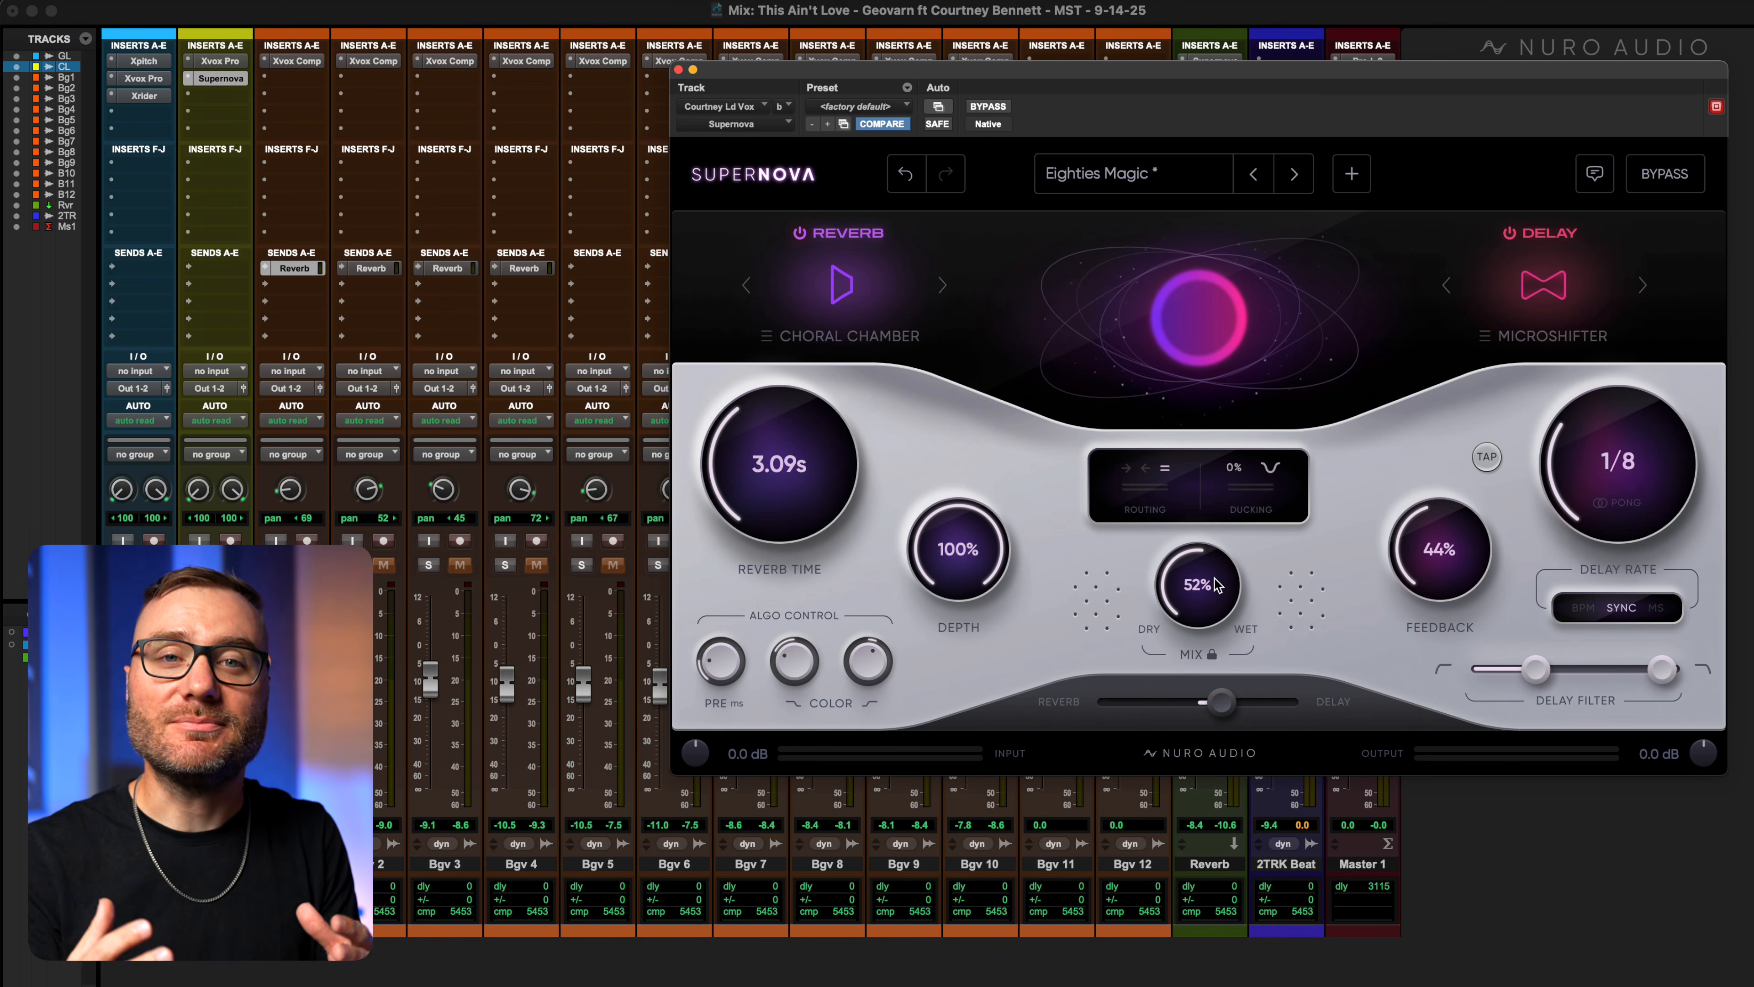
Lower Supernova's Mix by ear to 15% on the lead vocal.
drag(1214, 586, 1180, 699)
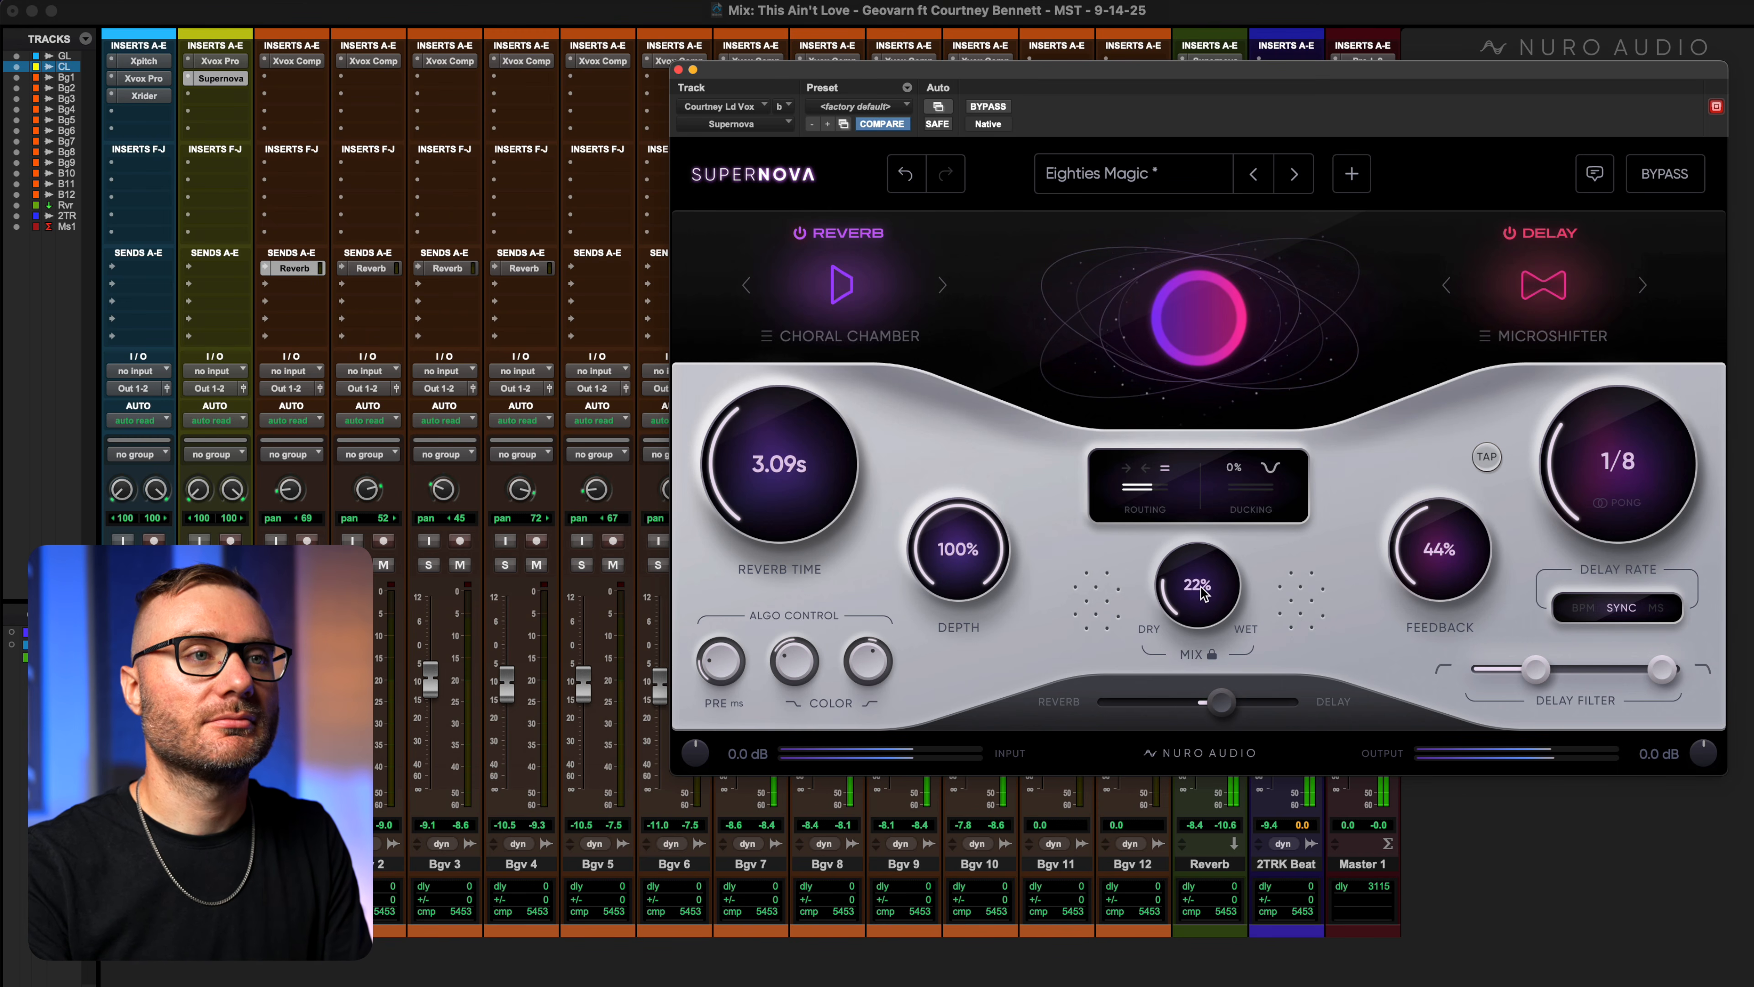
drag(1199, 595, 1200, 612)
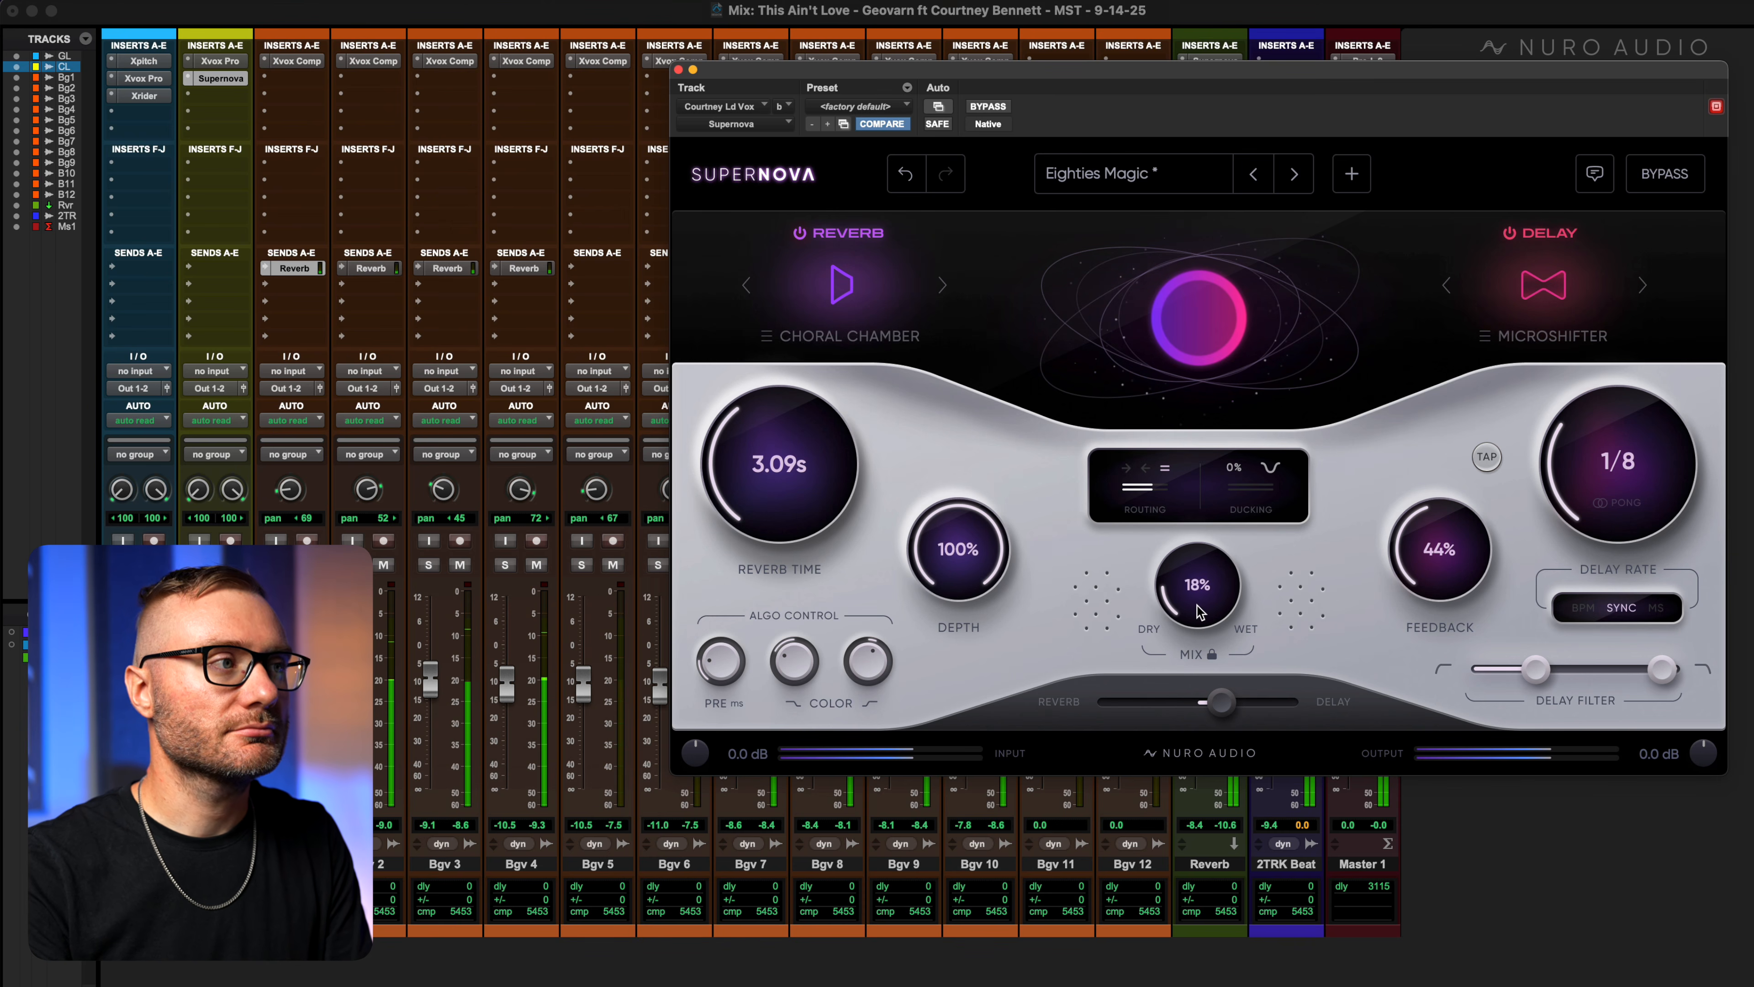
drag(1200, 612, 1197, 617)
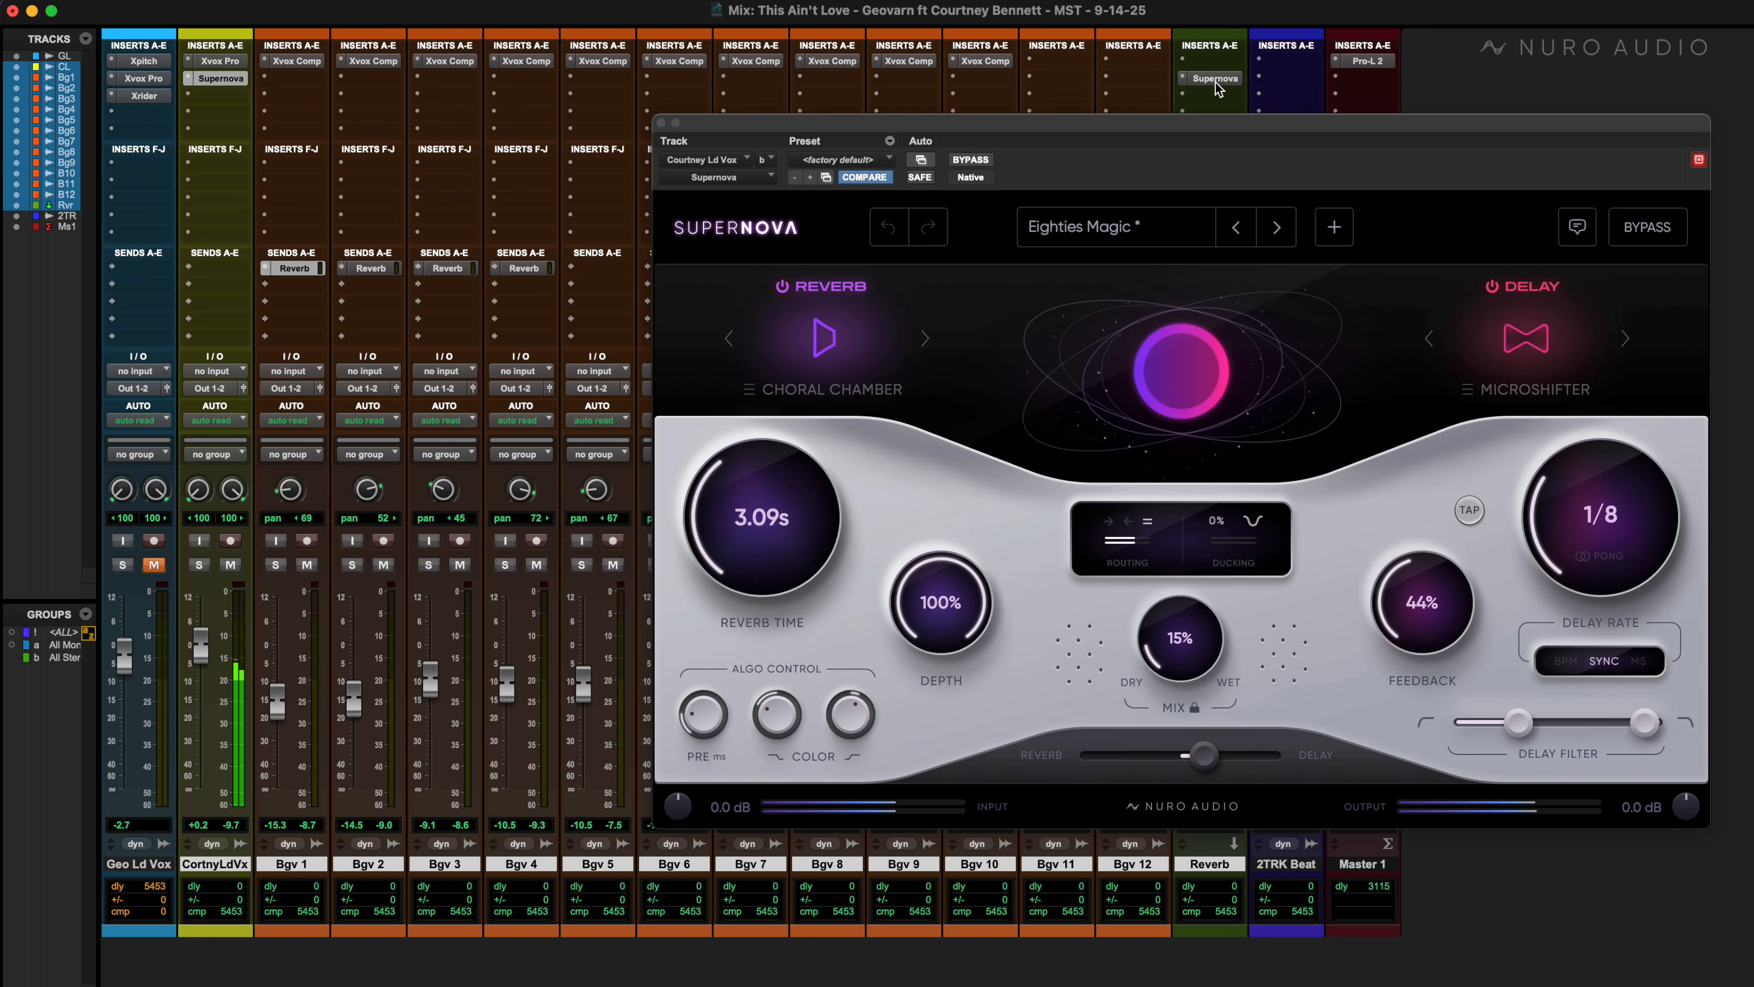
Toggle Supernova's bypass across the selected vocal and Reverb tracks for comparison, and solo those tracks for playback.
alt+shift+super+click(1215, 82)
alt+shift+super+click(1216, 81)
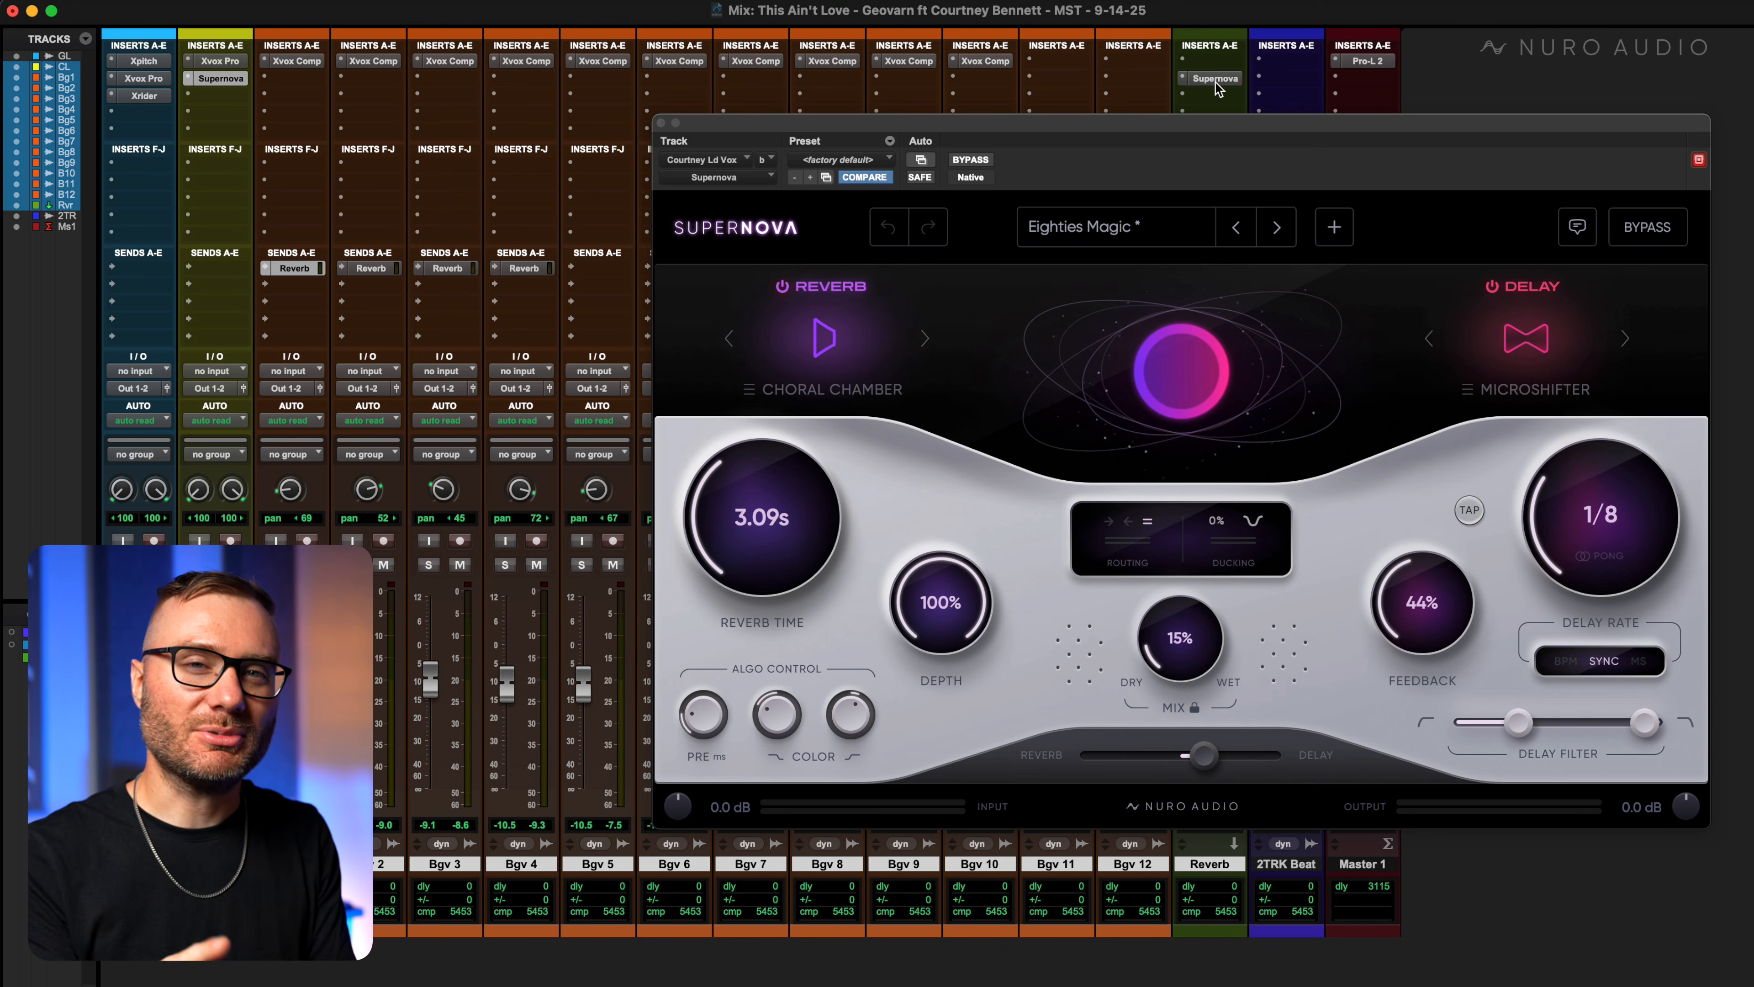
key(shift+s)
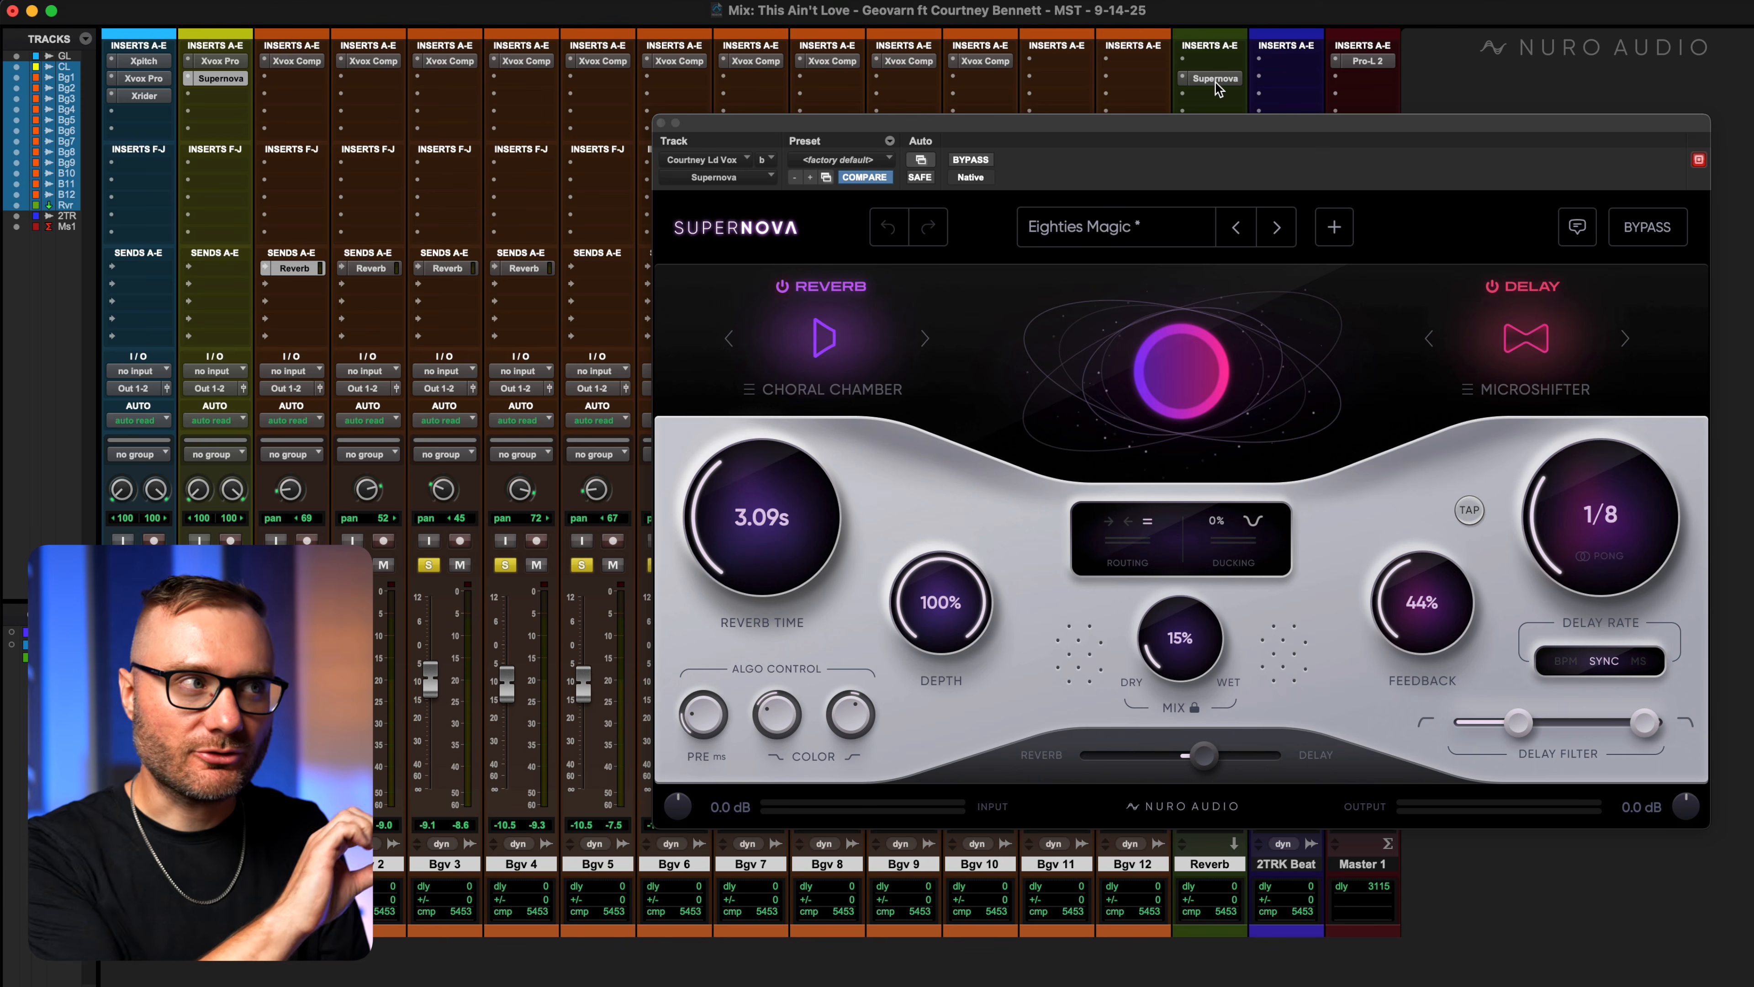
key(space)
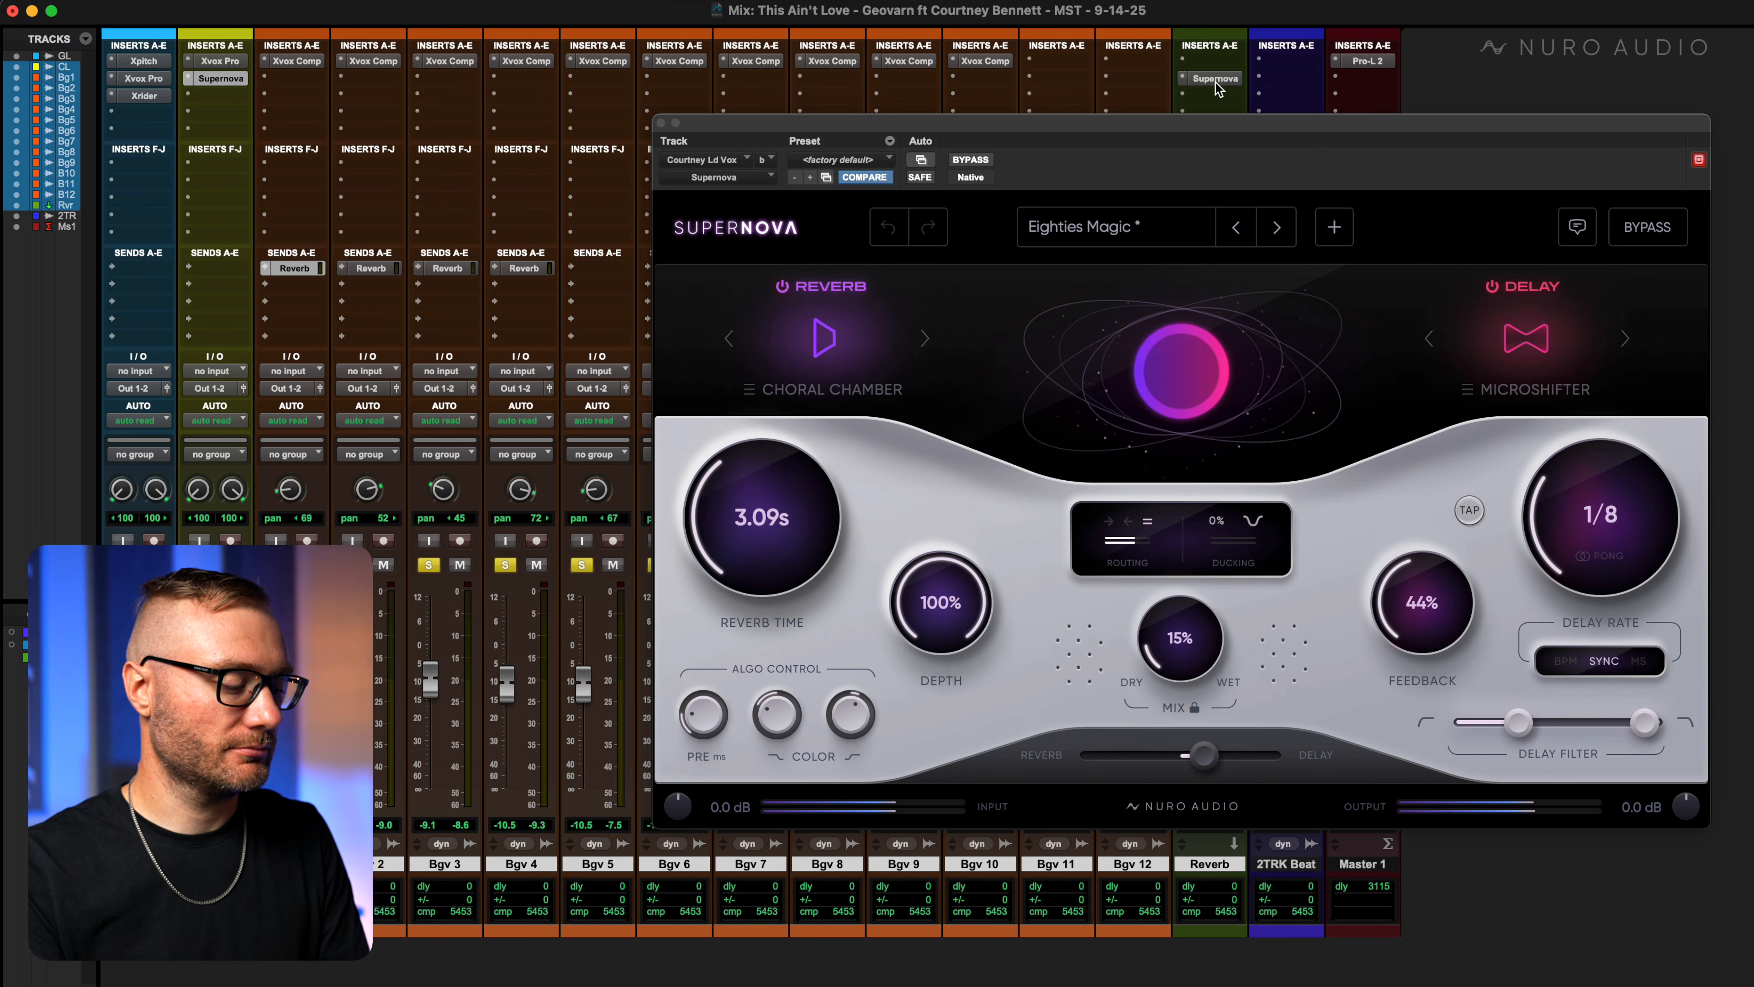